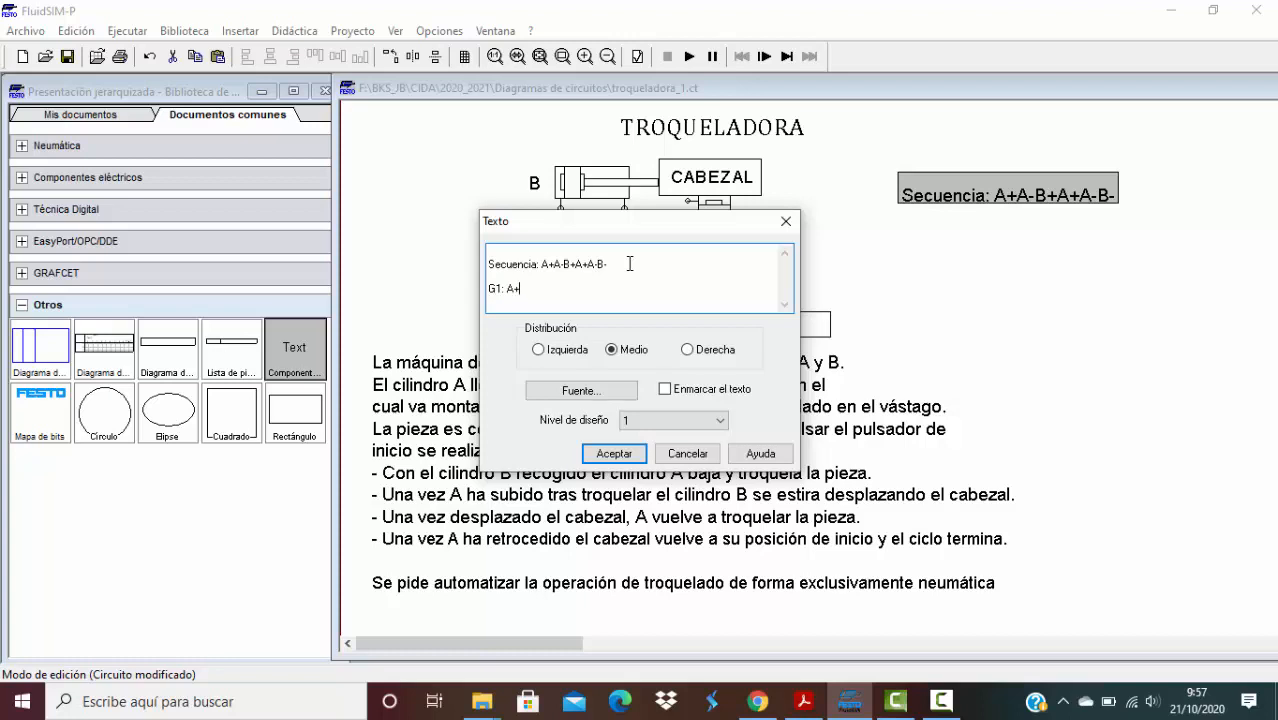
Complete the sequence text with the groups G1: A+, G2:A-B+, G3:A+ and G4:A-B-, each on its own line.
key(Return)
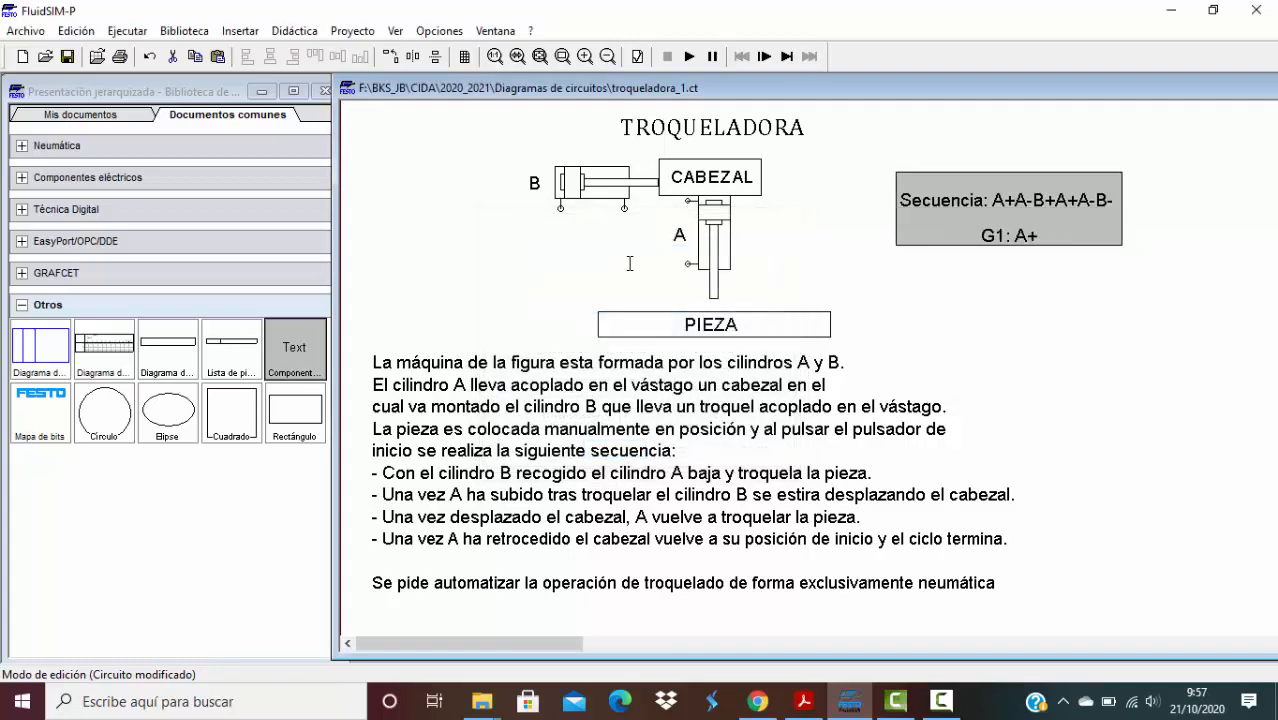
double_click(1038, 221)
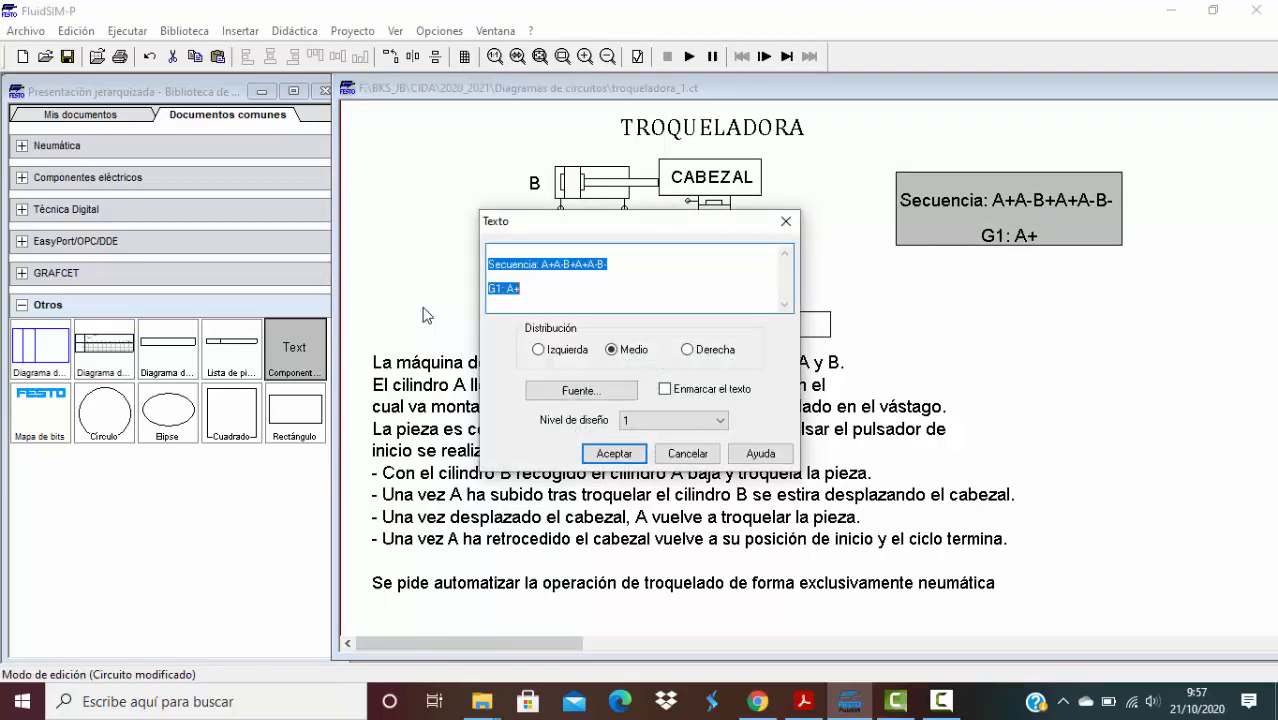
click(533, 291)
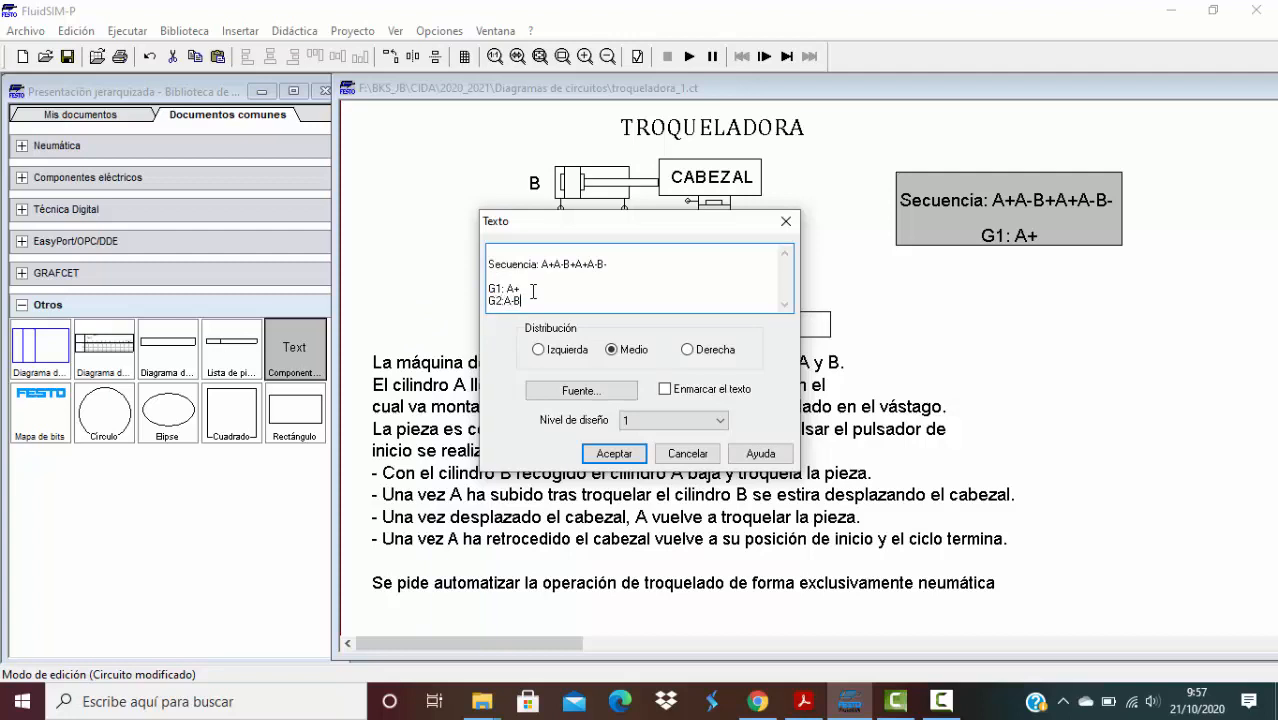
key(Return)
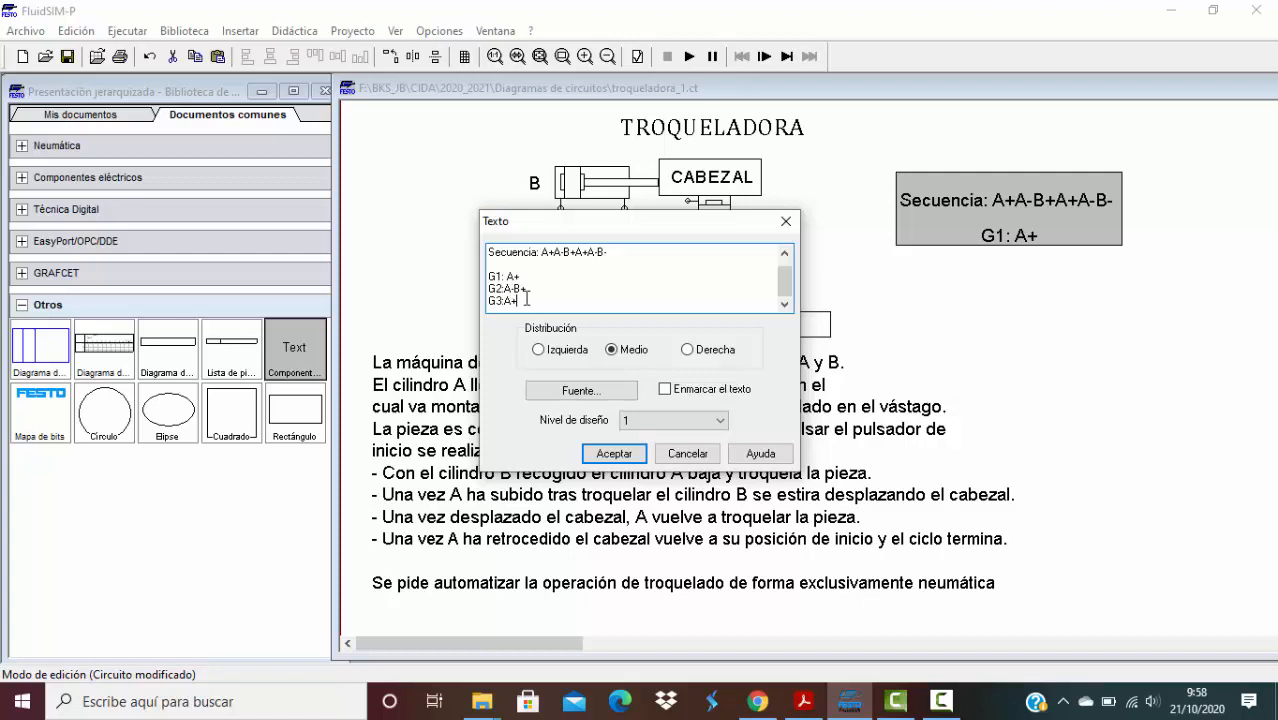
key(Return)
key(BackSpace)
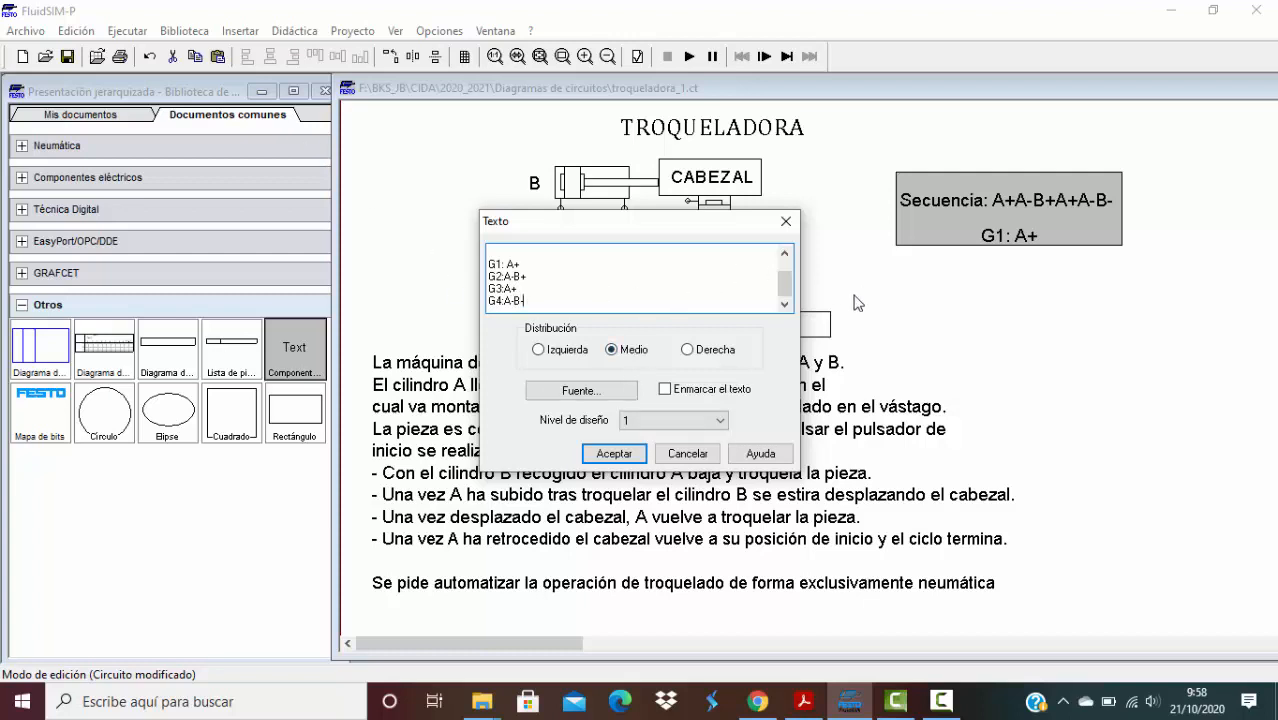
click(614, 453)
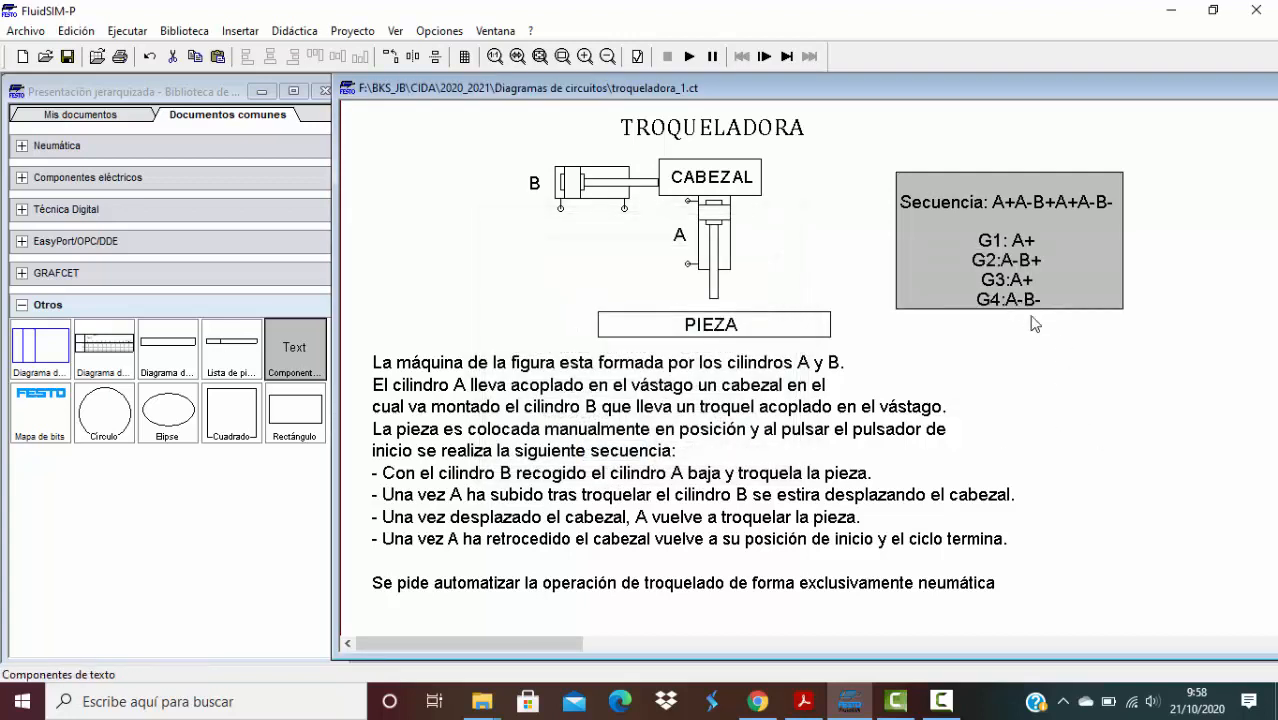
click(1090, 399)
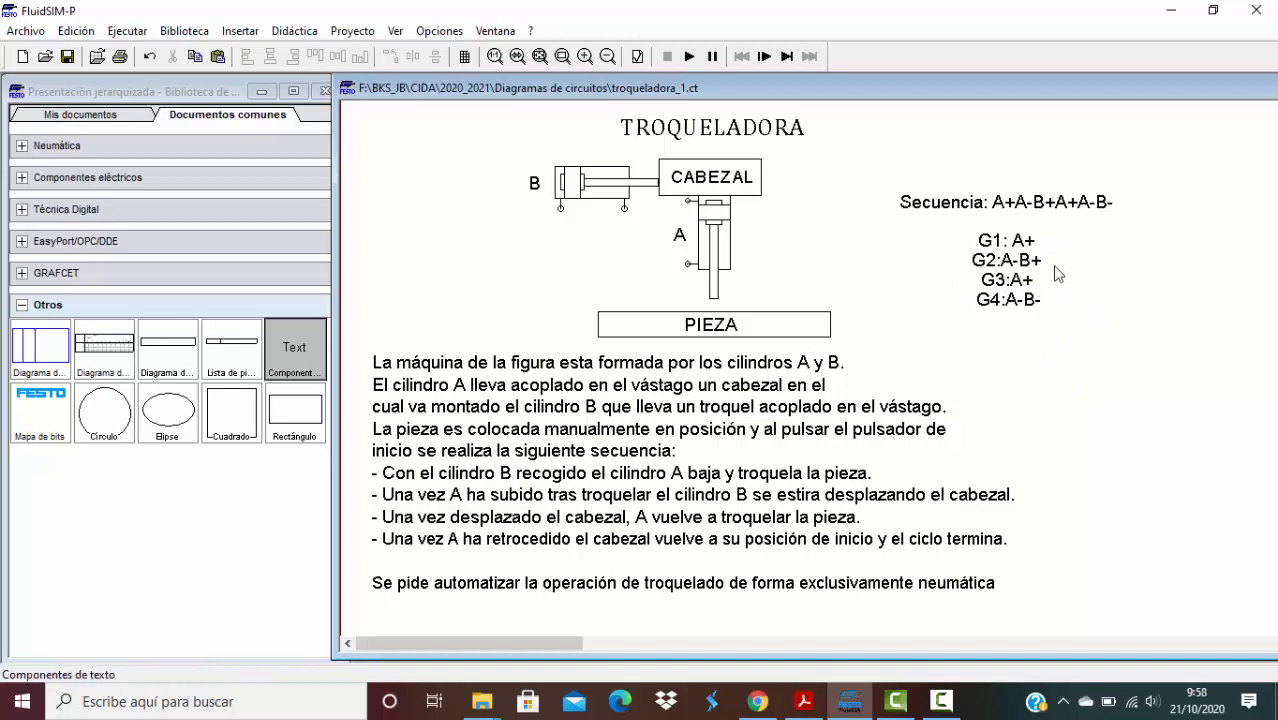
click(941, 701)
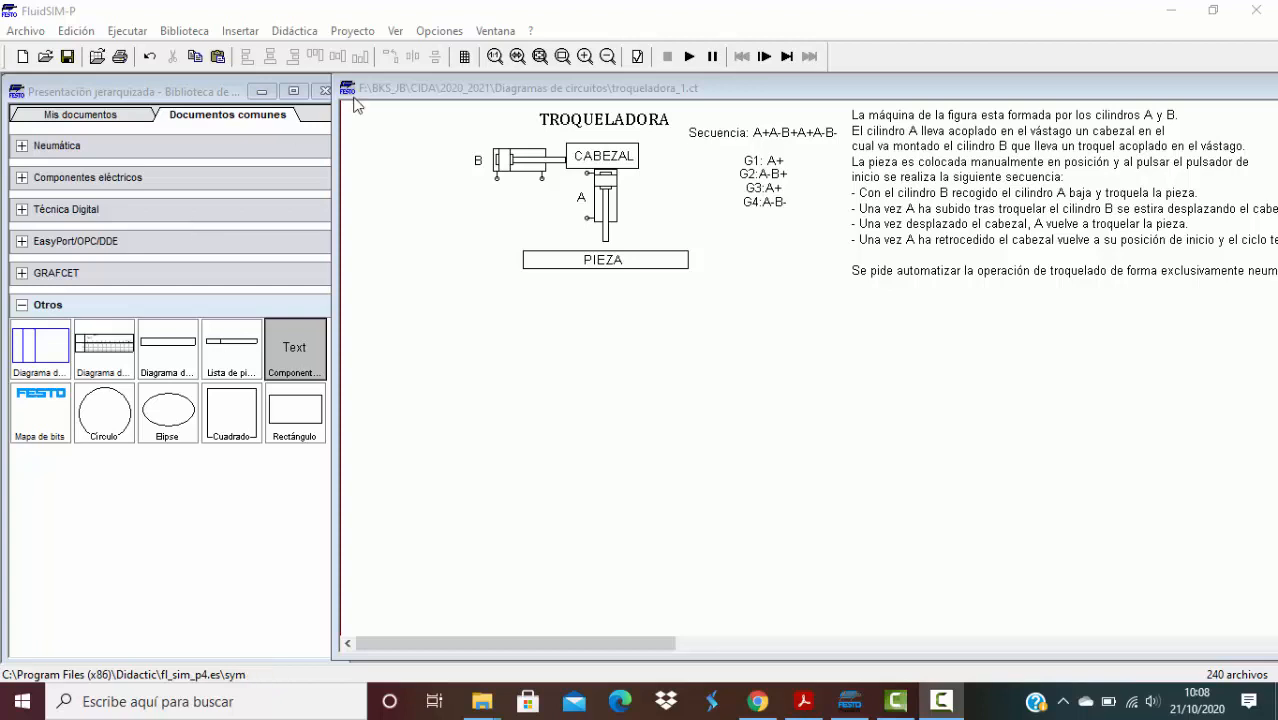
mouse_move(518, 176)
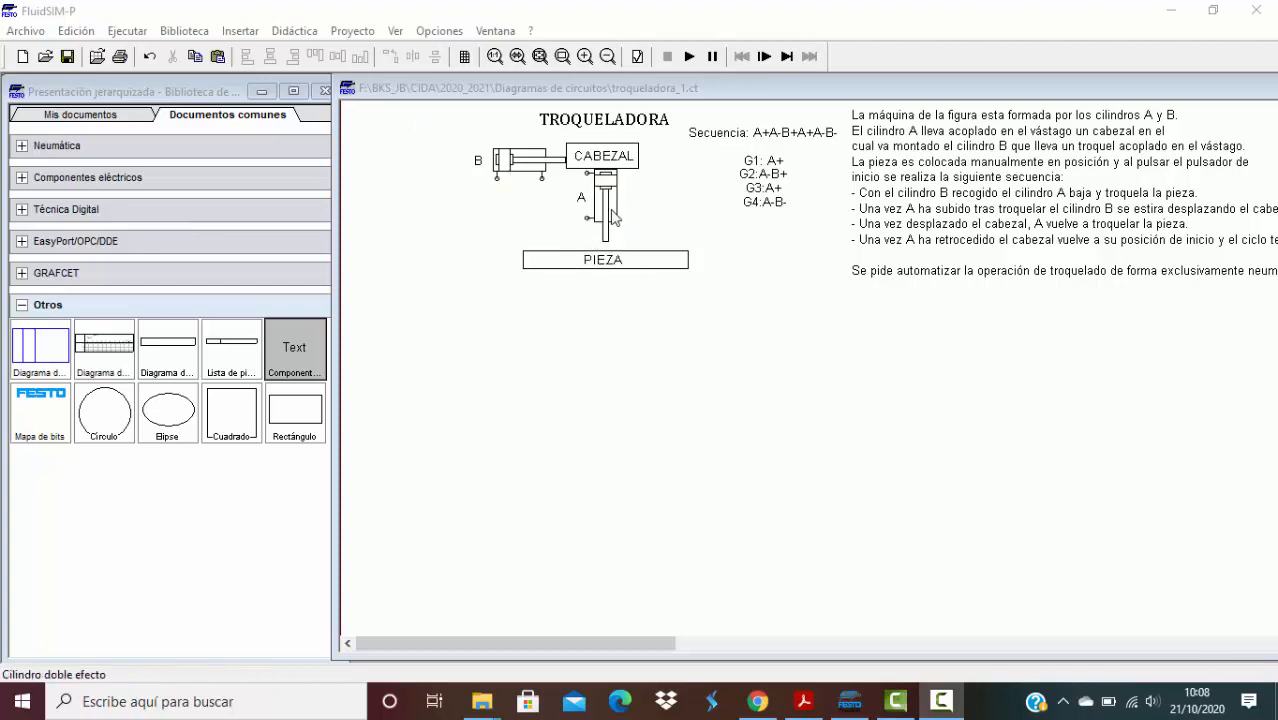
Place a configurable 5/n-way valve from the pneumatics library below the machine drawing.
mouse_move(598, 219)
click(22, 150)
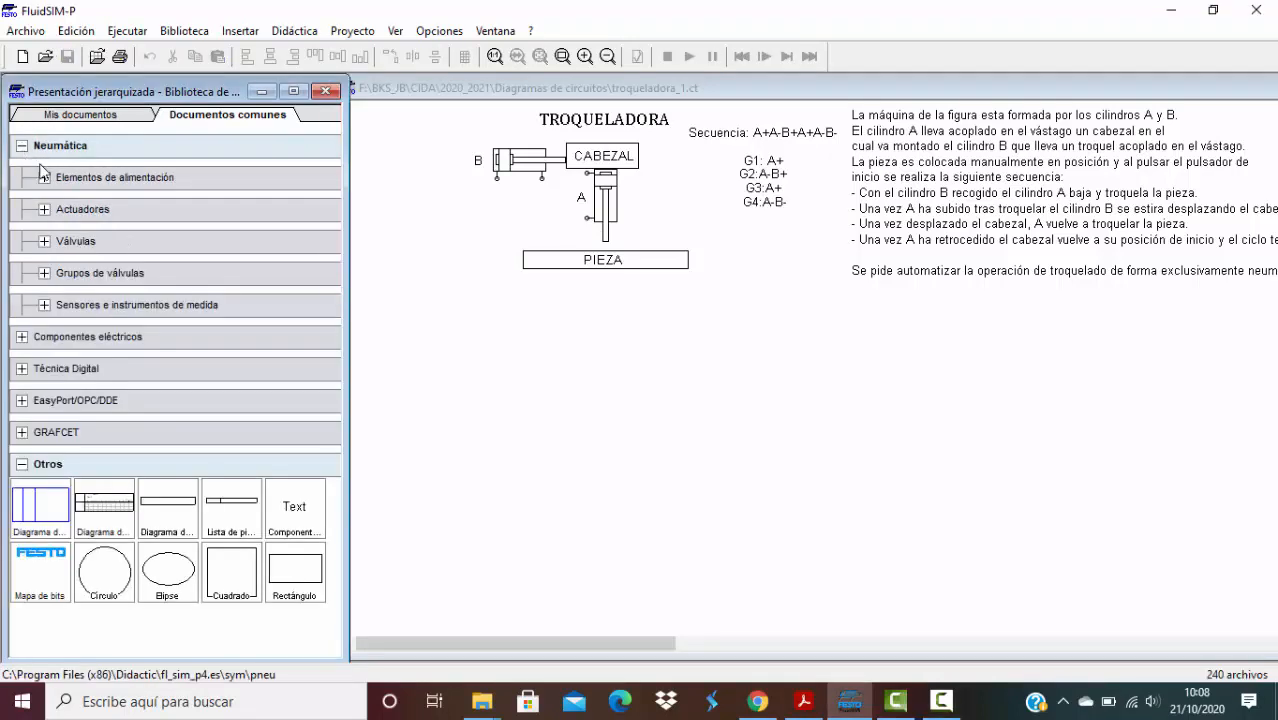
click(44, 241)
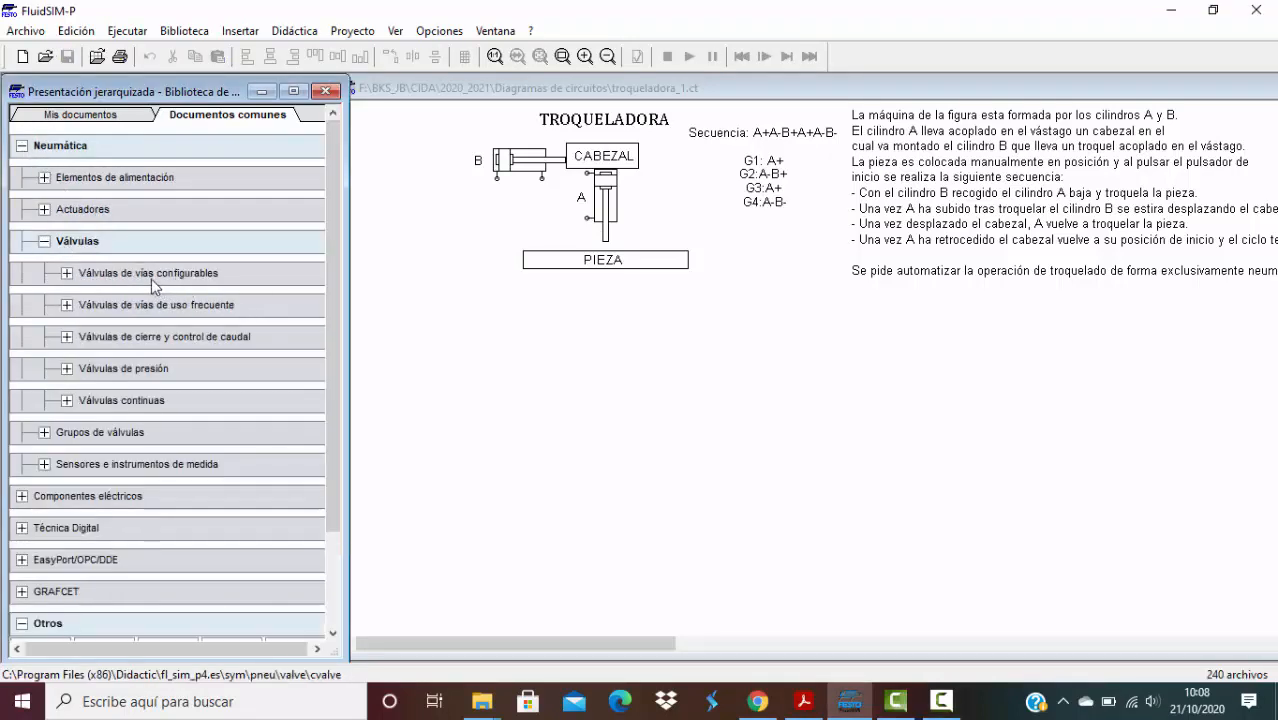
click(66, 274)
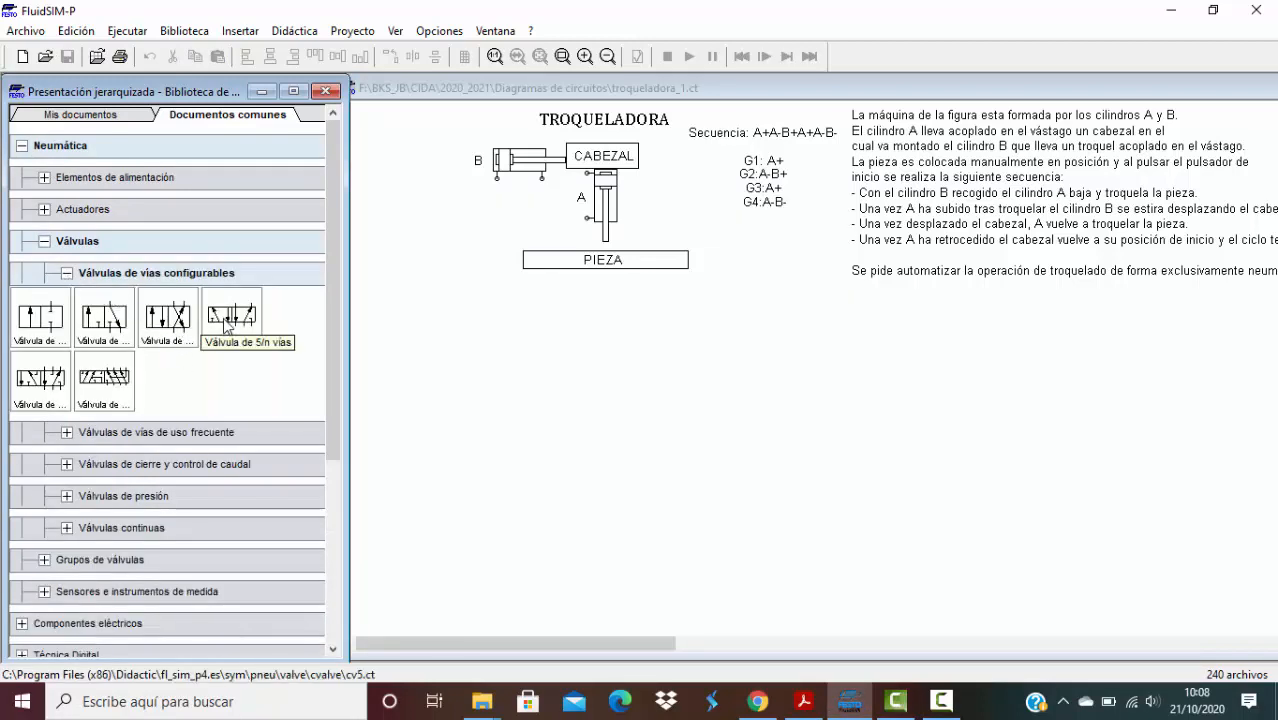
drag(229, 325, 453, 332)
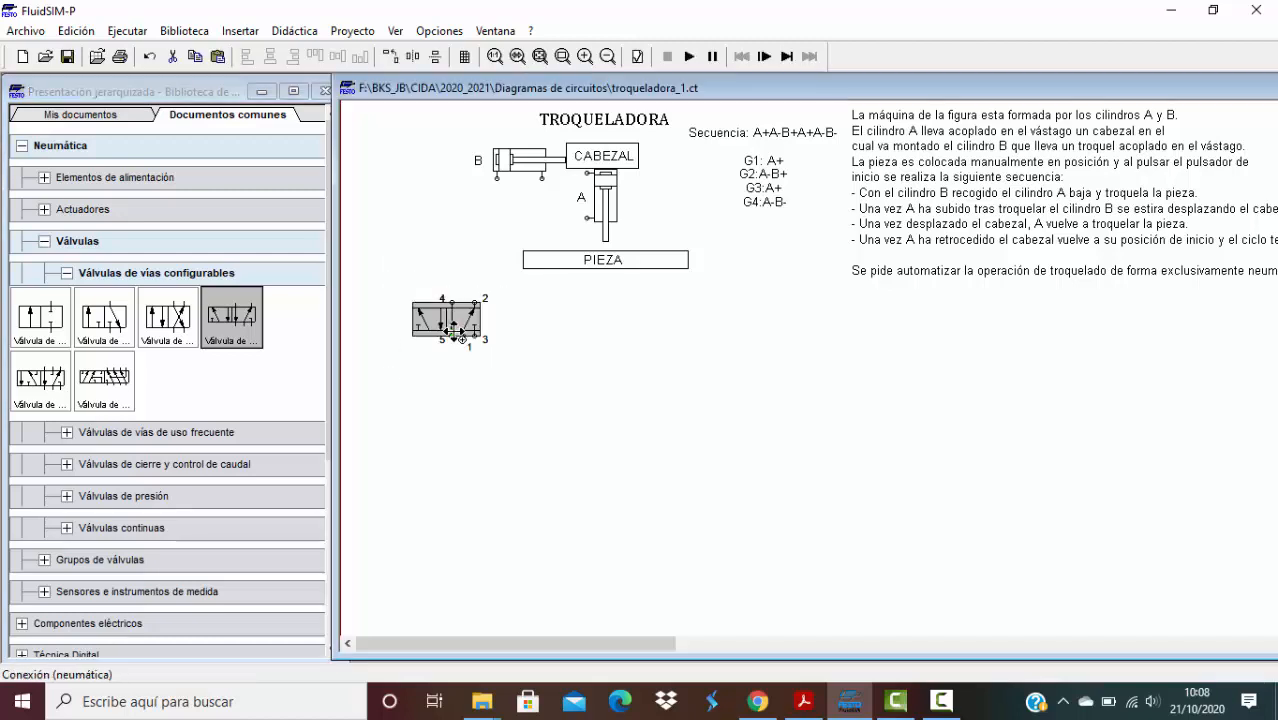
click(685, 229)
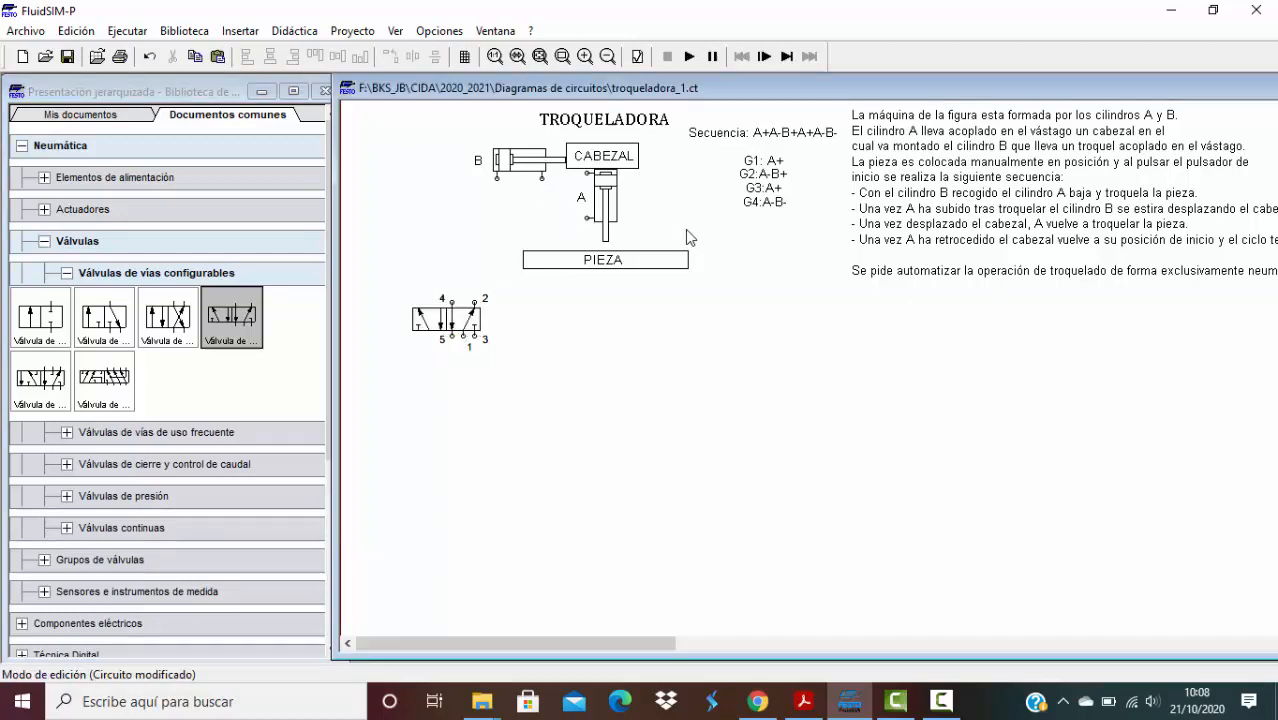
Close exhaust connections 3 and 5 of the 5/n-way valve with silencers.
double_click(474, 334)
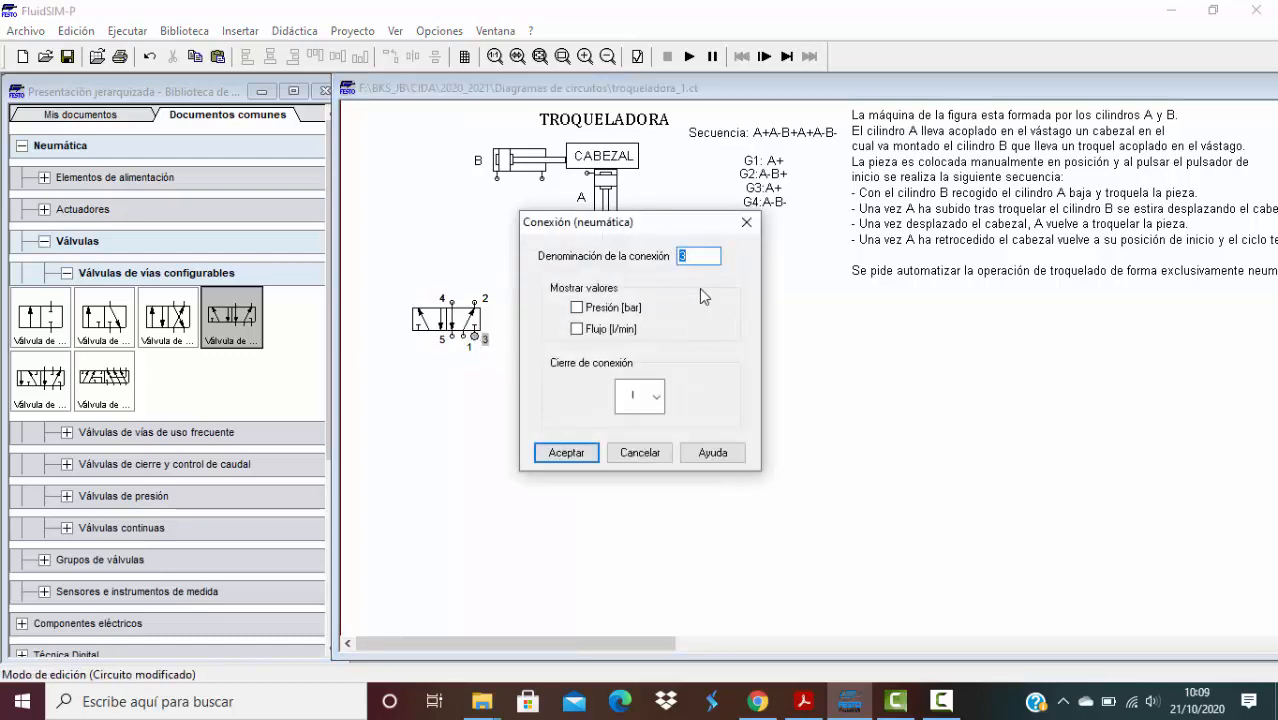
click(656, 396)
click(655, 545)
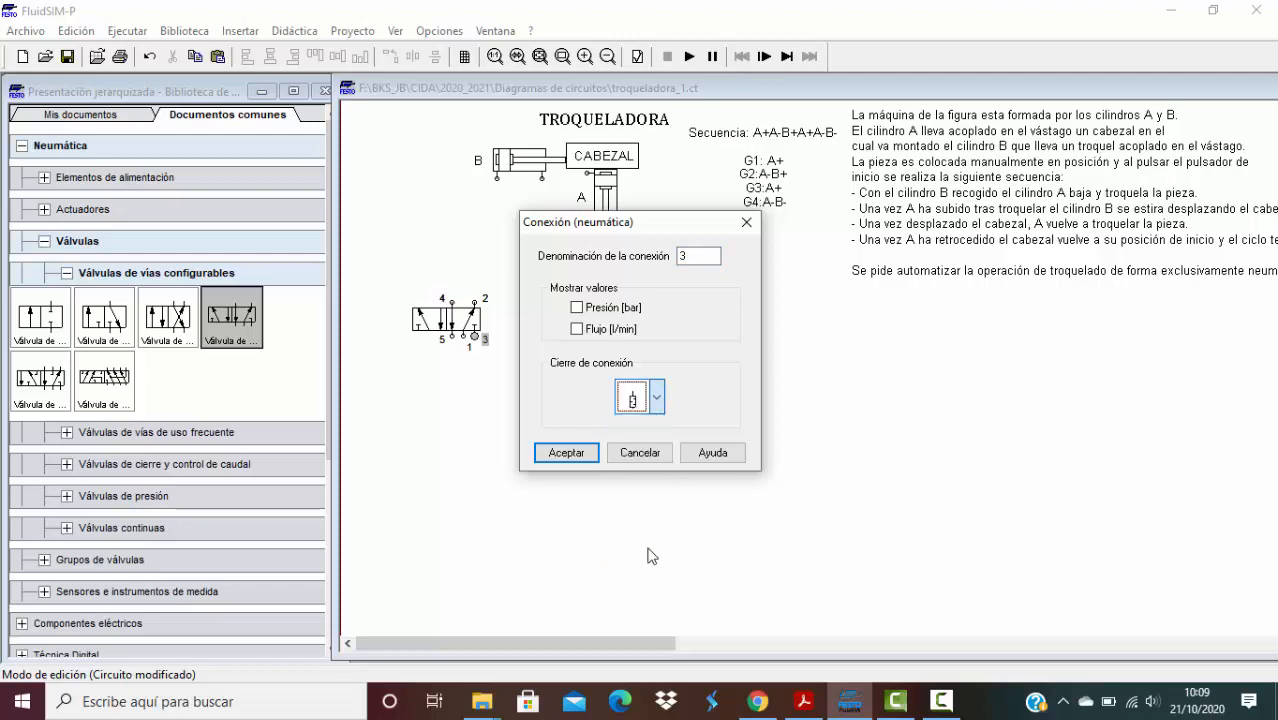
click(566, 453)
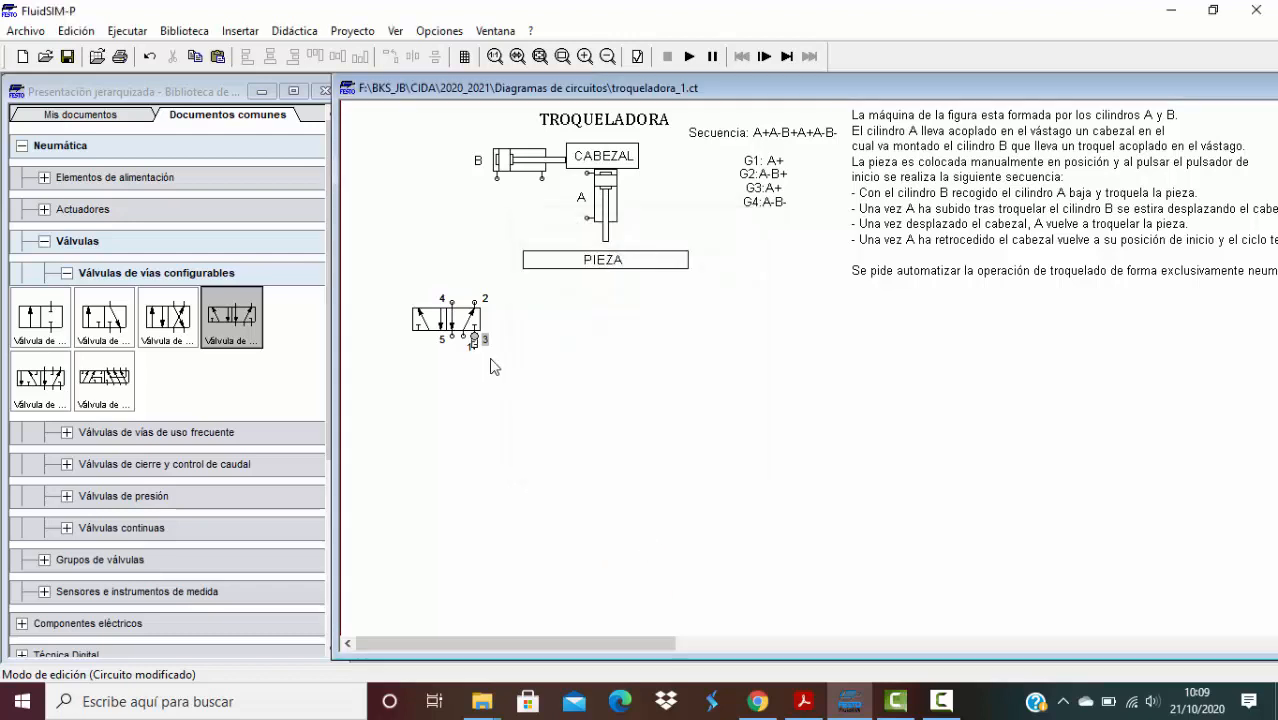
double_click(451, 338)
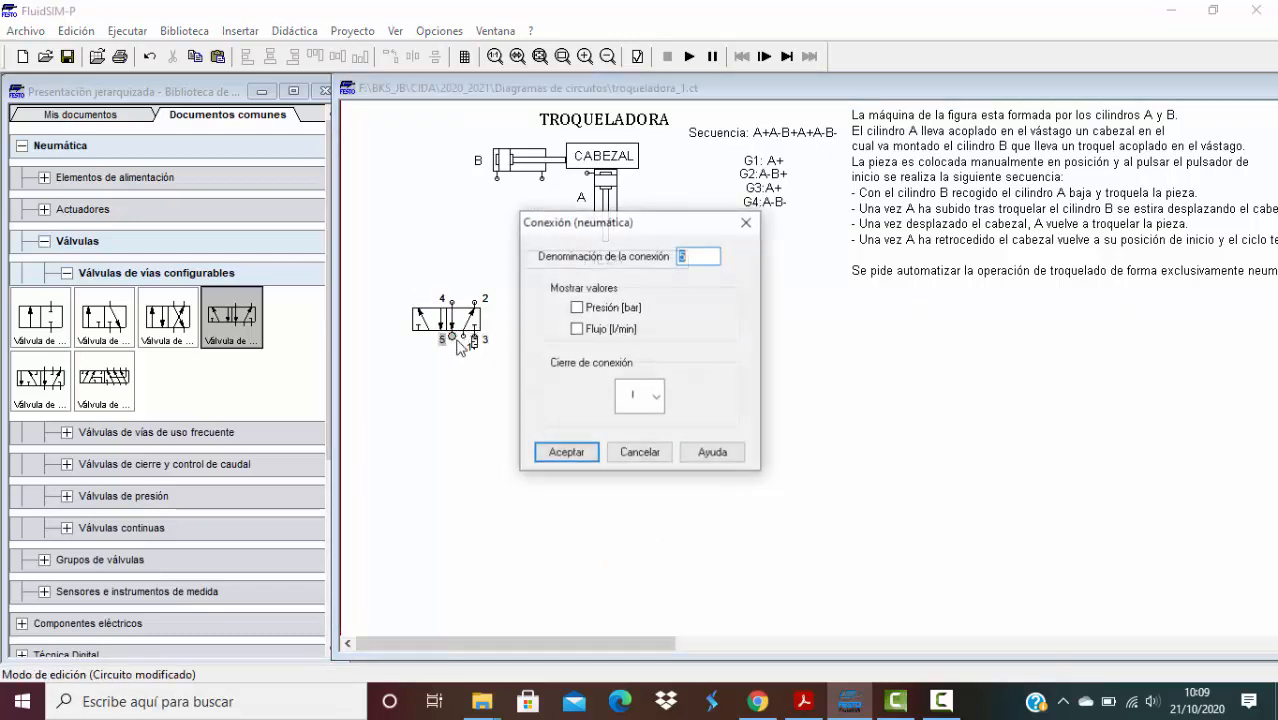
click(656, 396)
click(657, 554)
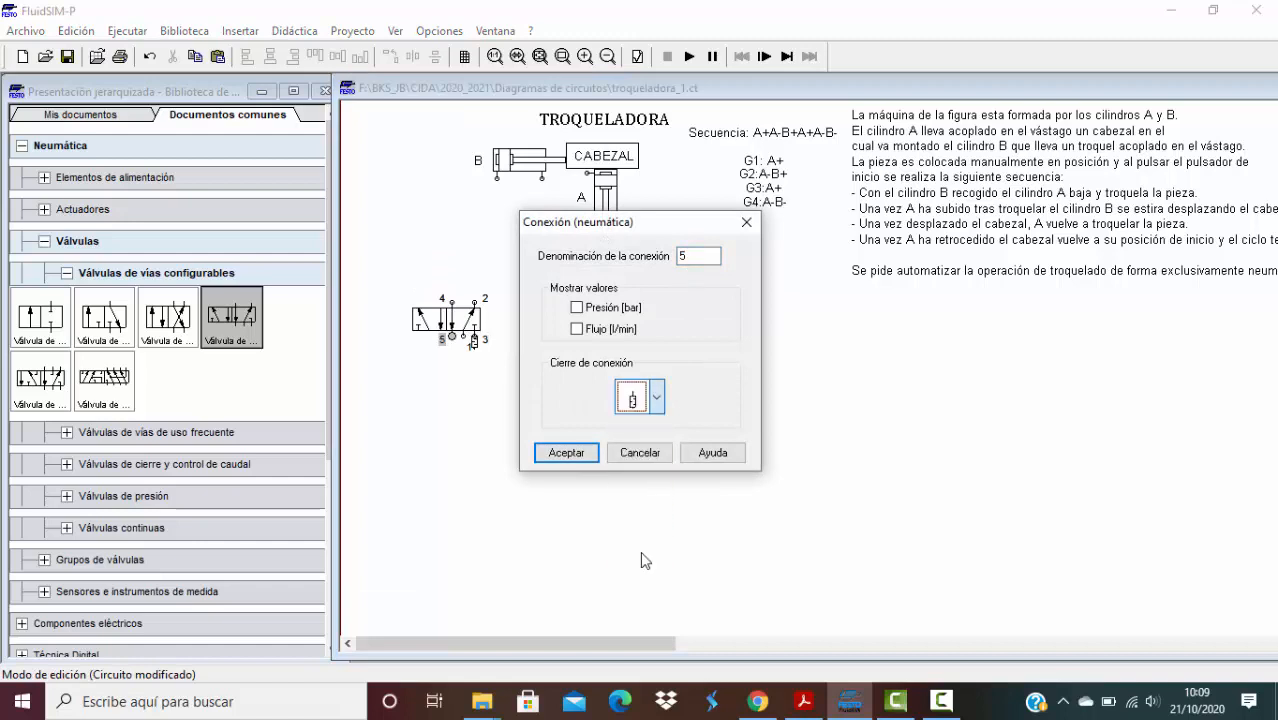
click(568, 454)
Configure the 5/n-way valve with basic manual (Esfuerzo muscular) and pneumatic actuation on both its left and right sides.
double_click(427, 330)
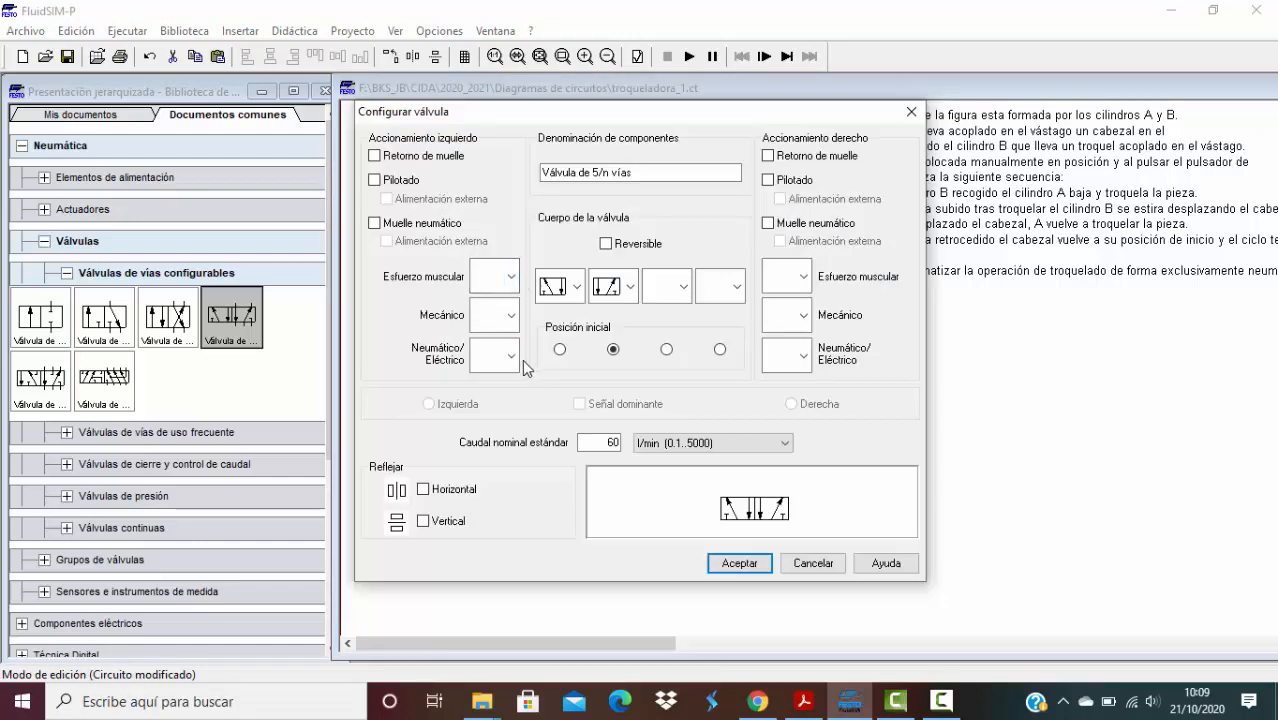
click(511, 277)
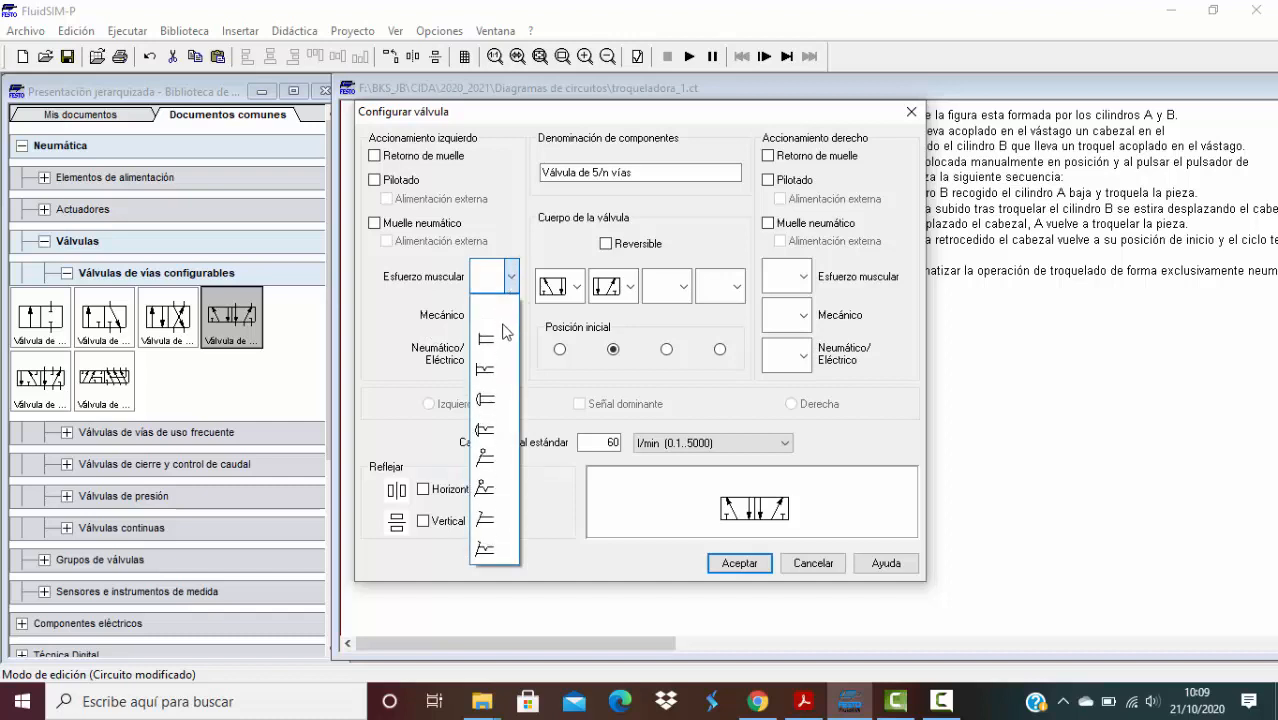
click(495, 348)
click(803, 277)
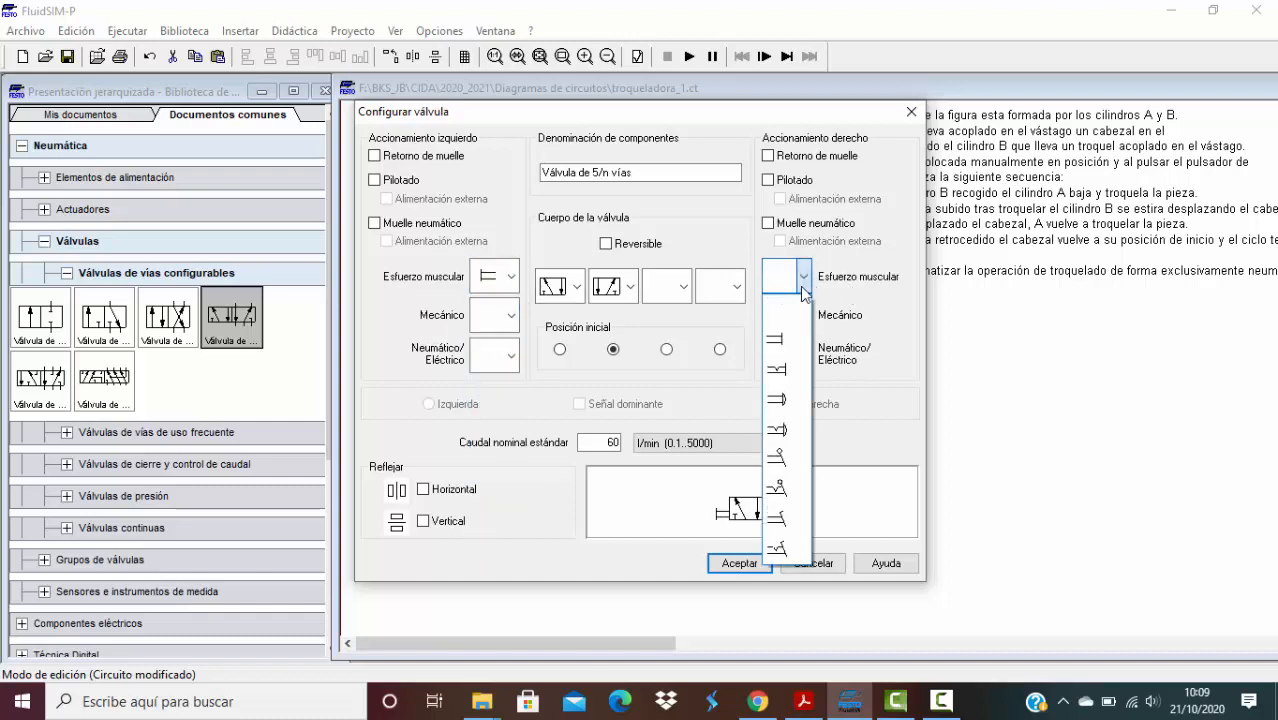
click(795, 340)
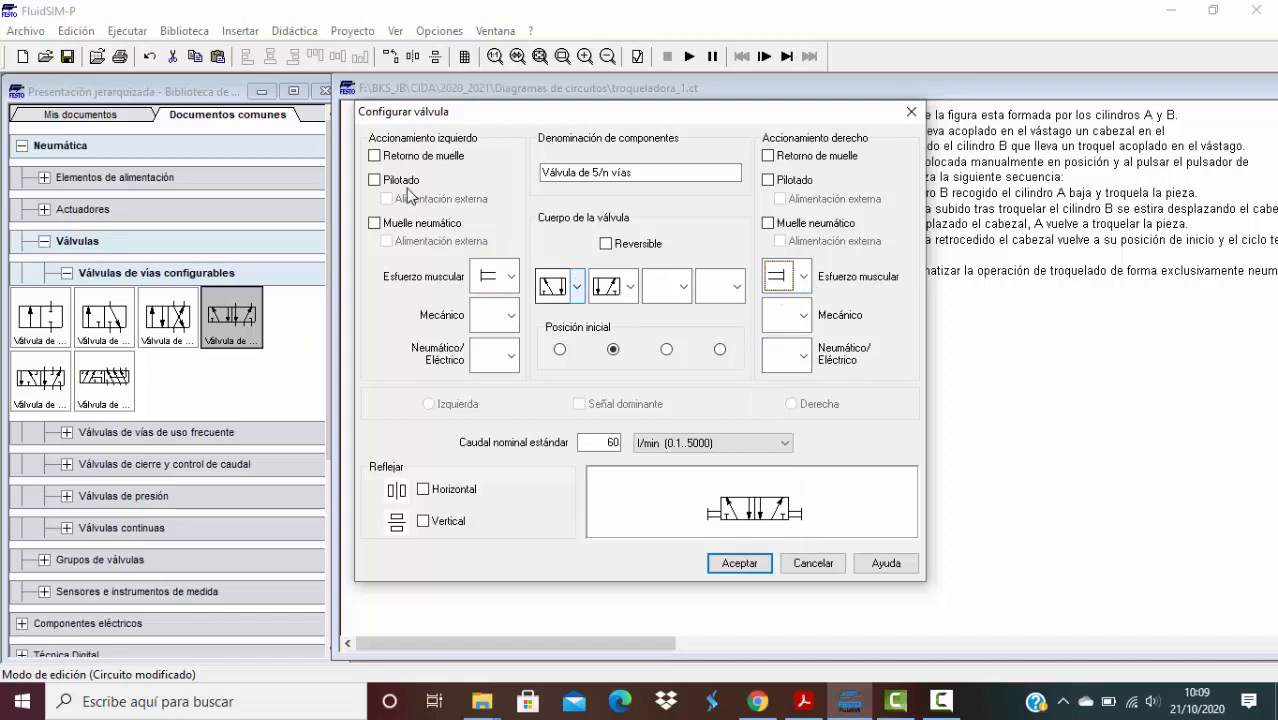
click(510, 365)
click(492, 450)
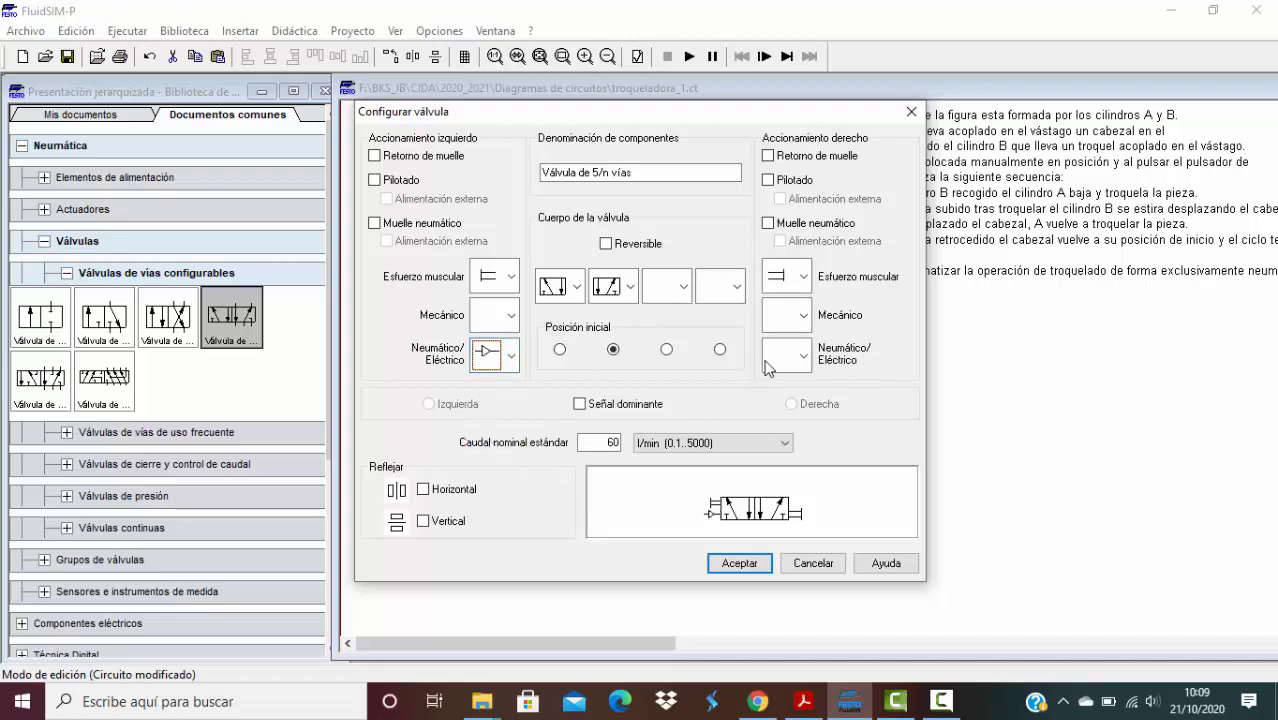
click(797, 357)
click(787, 447)
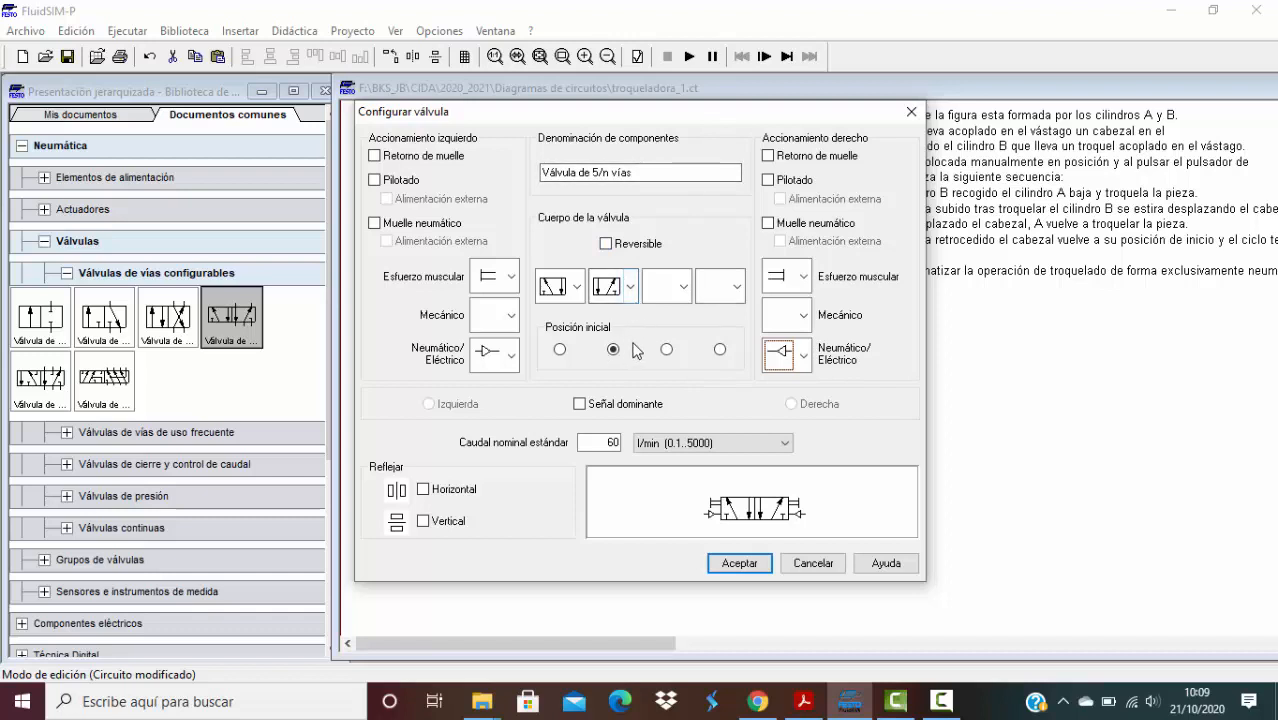
click(740, 564)
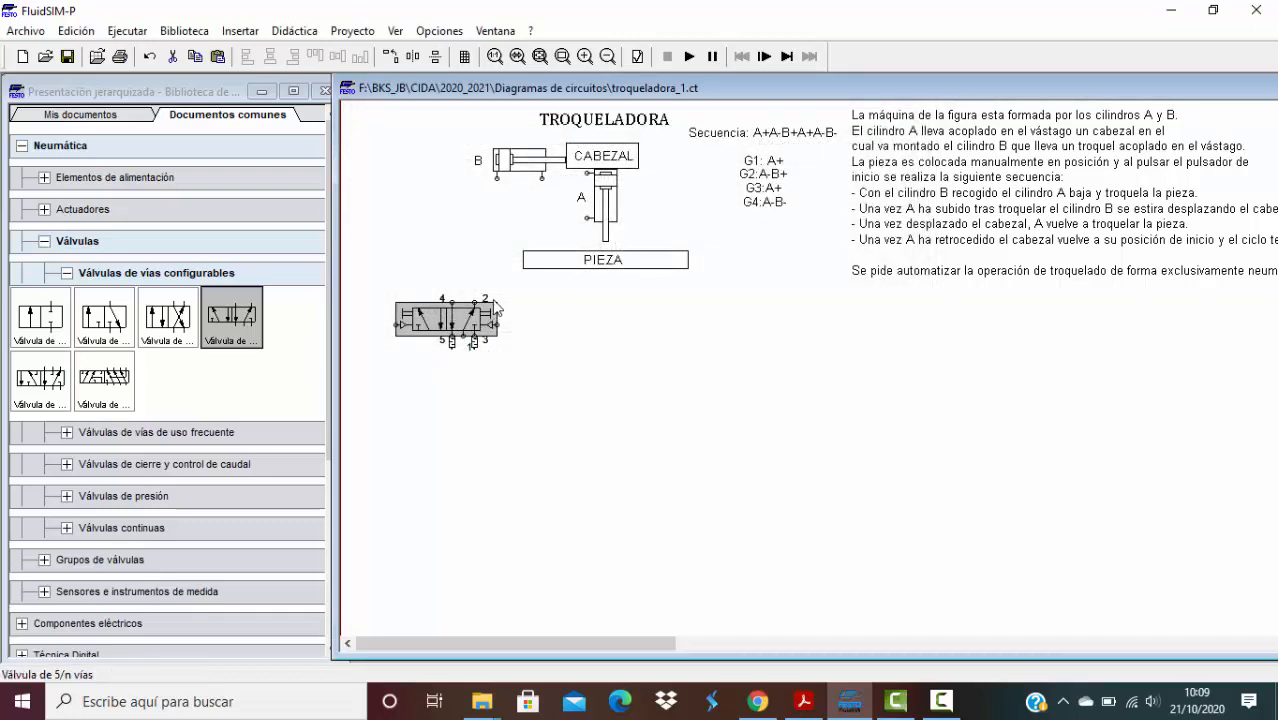
Copy the cylinder label B to just above the valve and change the copy's text to 1V1.
click(479, 162)
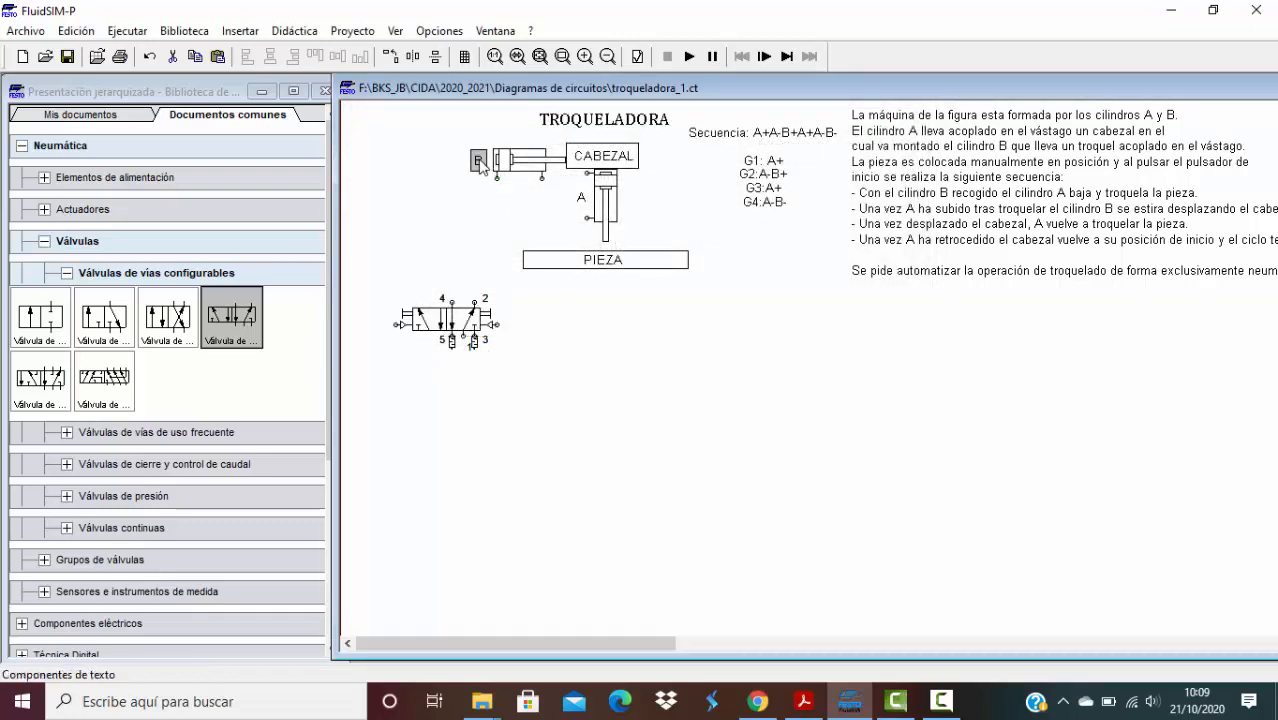
key(ctrl+c)
key(ctrl+v)
drag(913, 411, 423, 286)
double_click(423, 288)
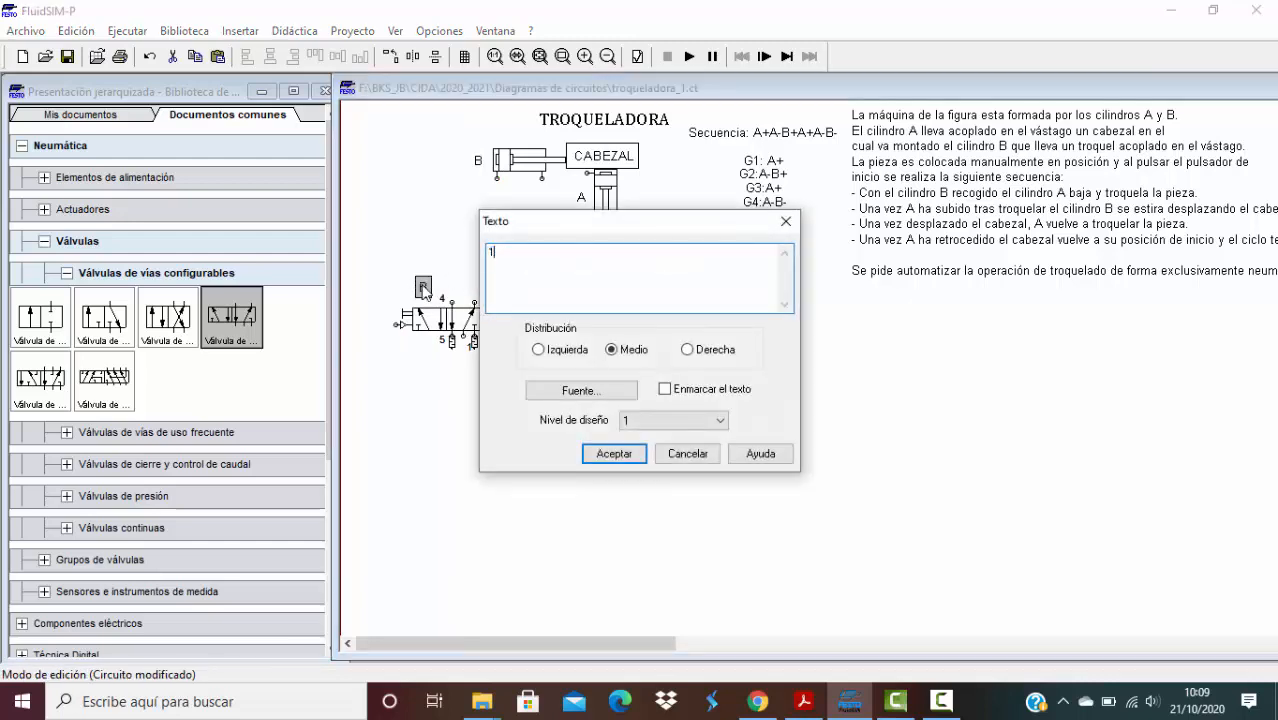
key(BackSpace)
key(BackSpace)
click(606, 453)
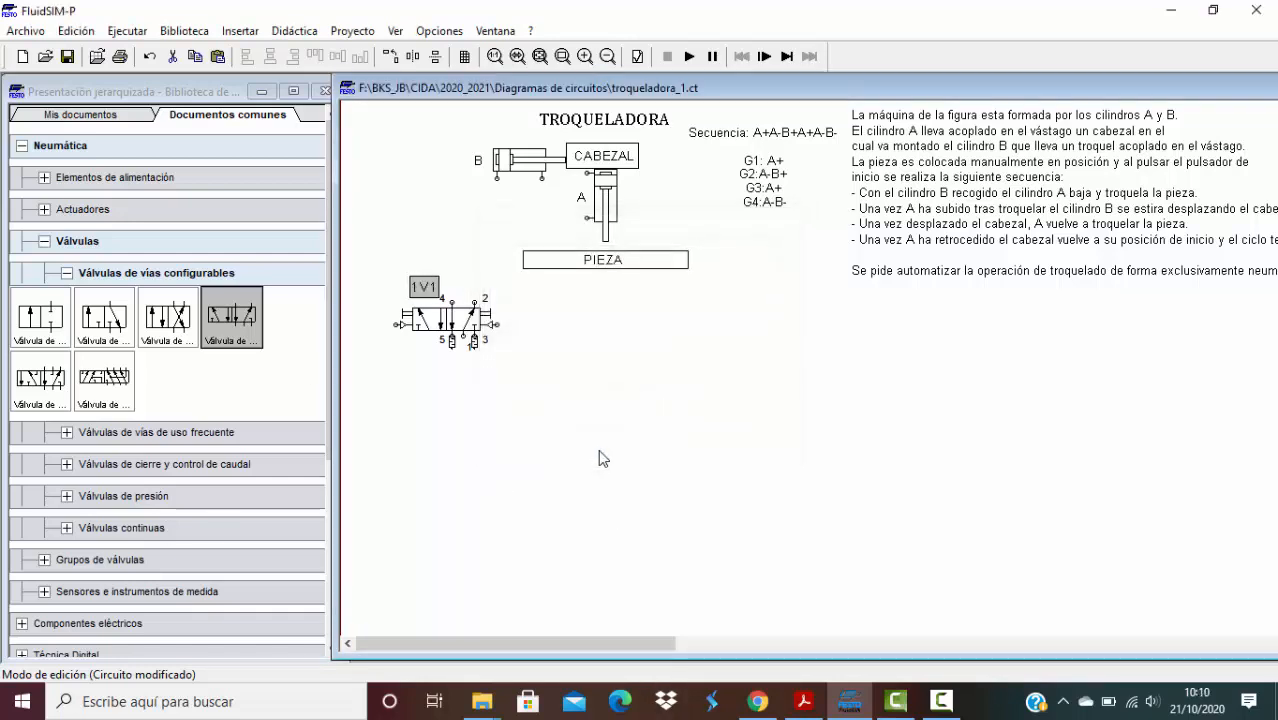
Duplicate valve 1V1 with its label, place the copy beside it below PIEZA, and relabel it 1V2.
click(652, 402)
drag(376, 269, 572, 412)
key(ctrl+c)
key(ctrl+v)
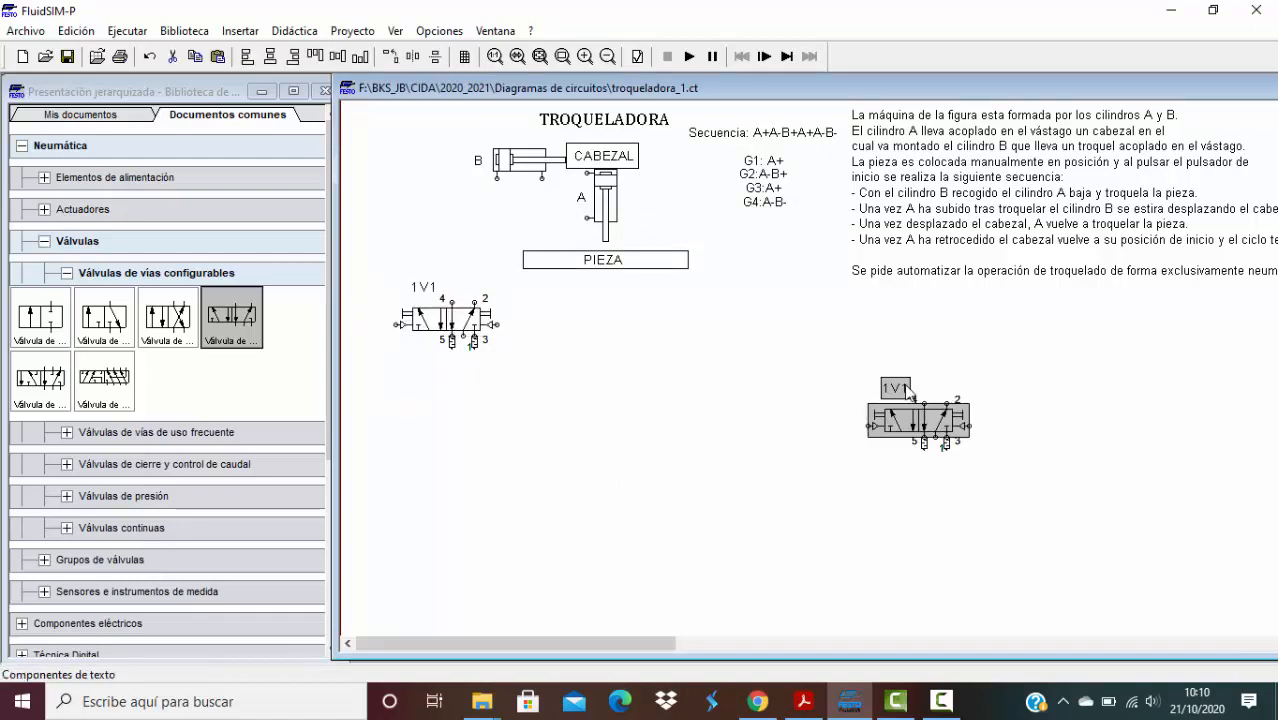
drag(928, 404, 645, 315)
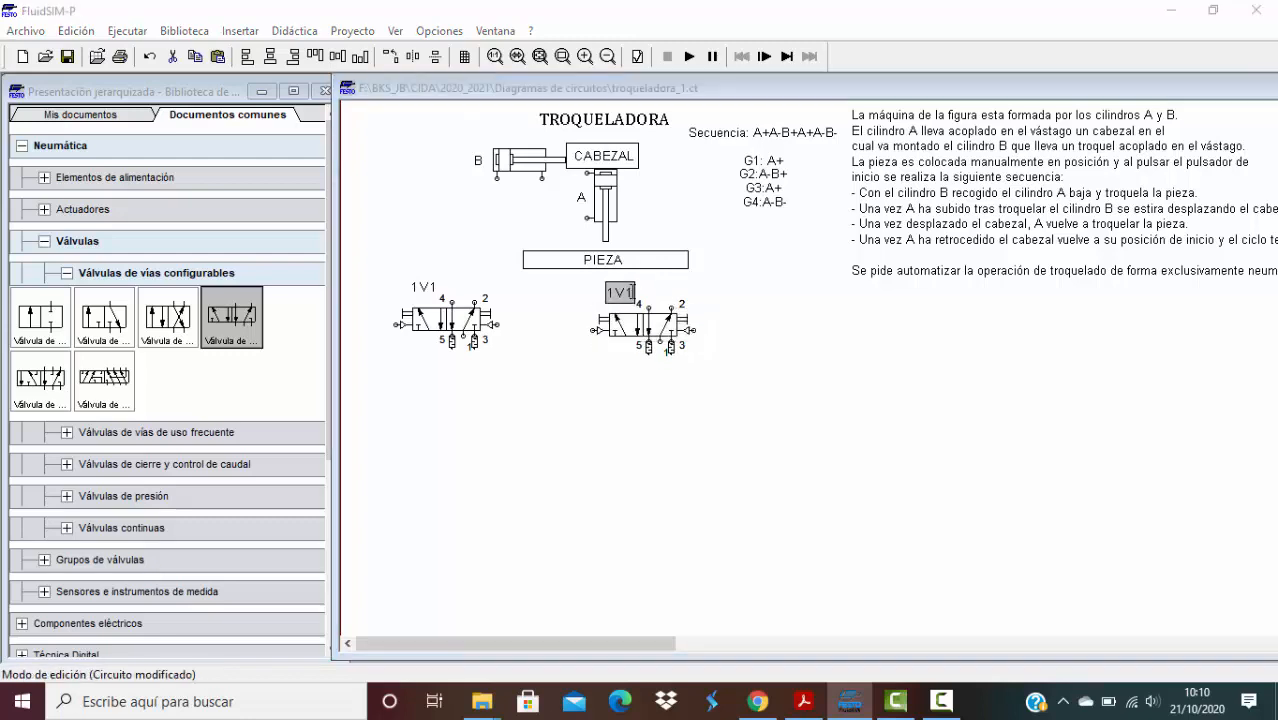
double_click(620, 292)
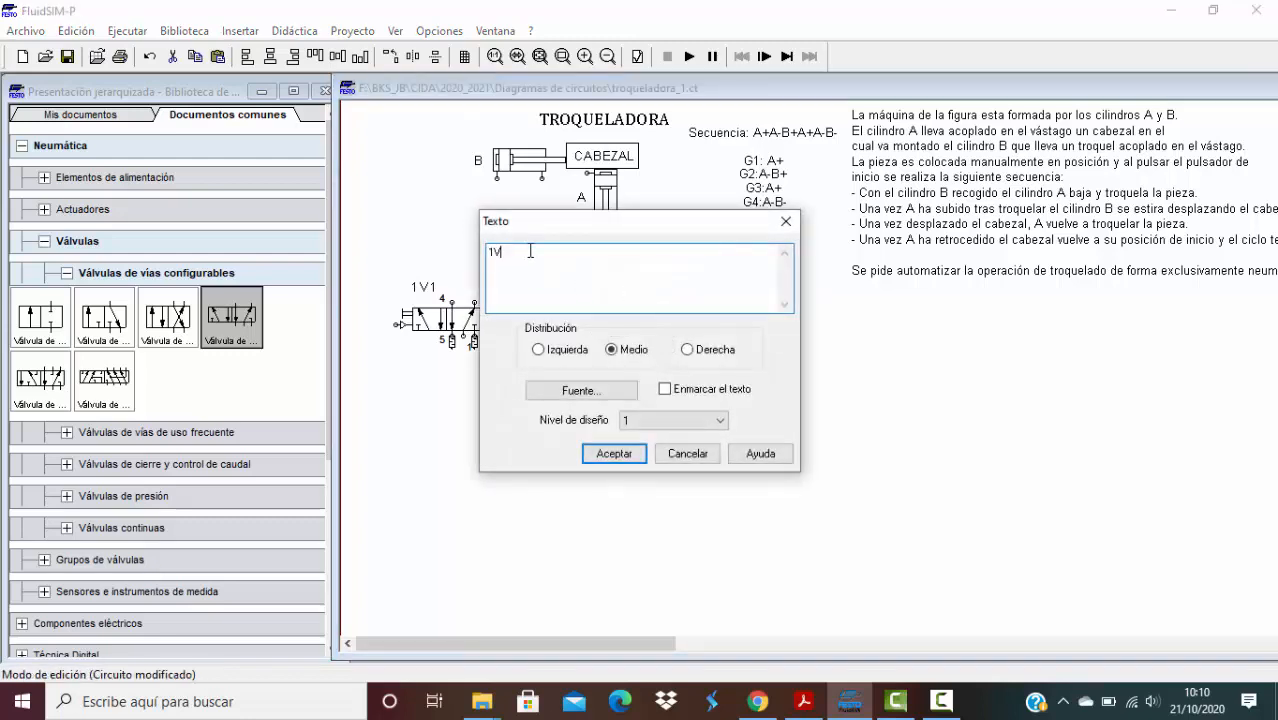
click(614, 454)
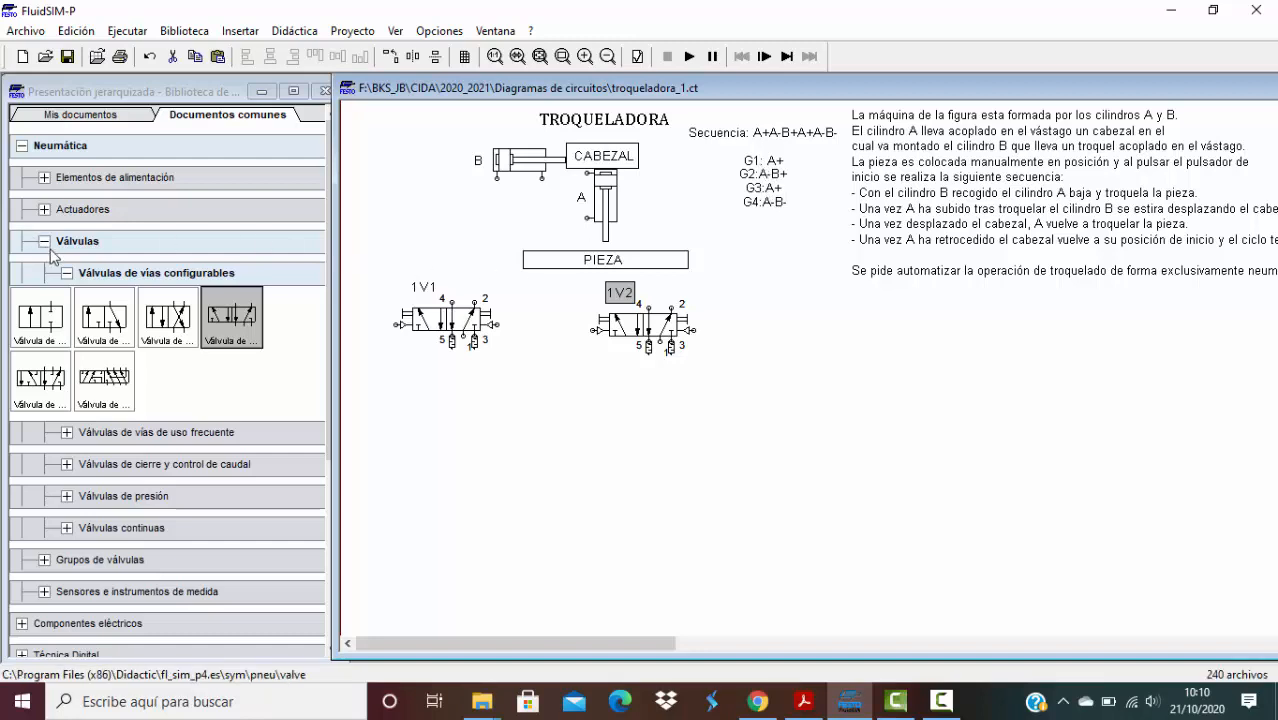
Place two pressure gauges below the valves, one at each end, and join them with a long horizontal pneumatic line.
click(65, 273)
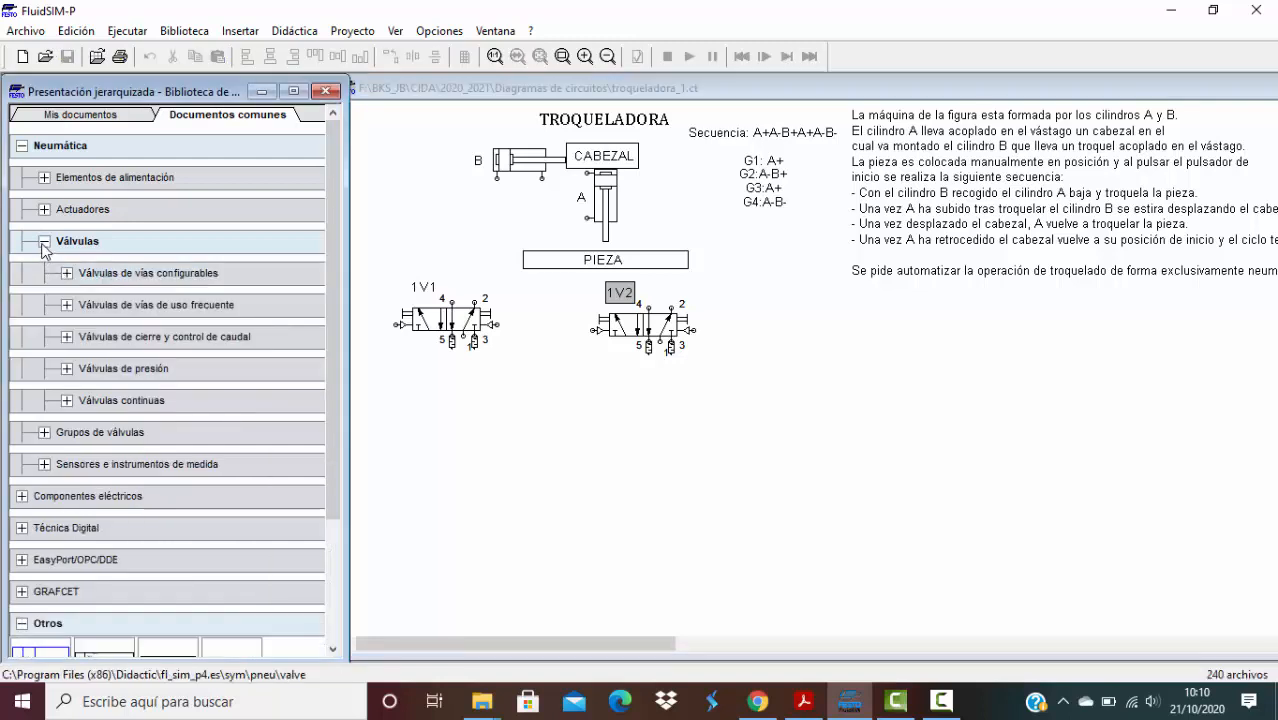
drag(336, 354, 333, 412)
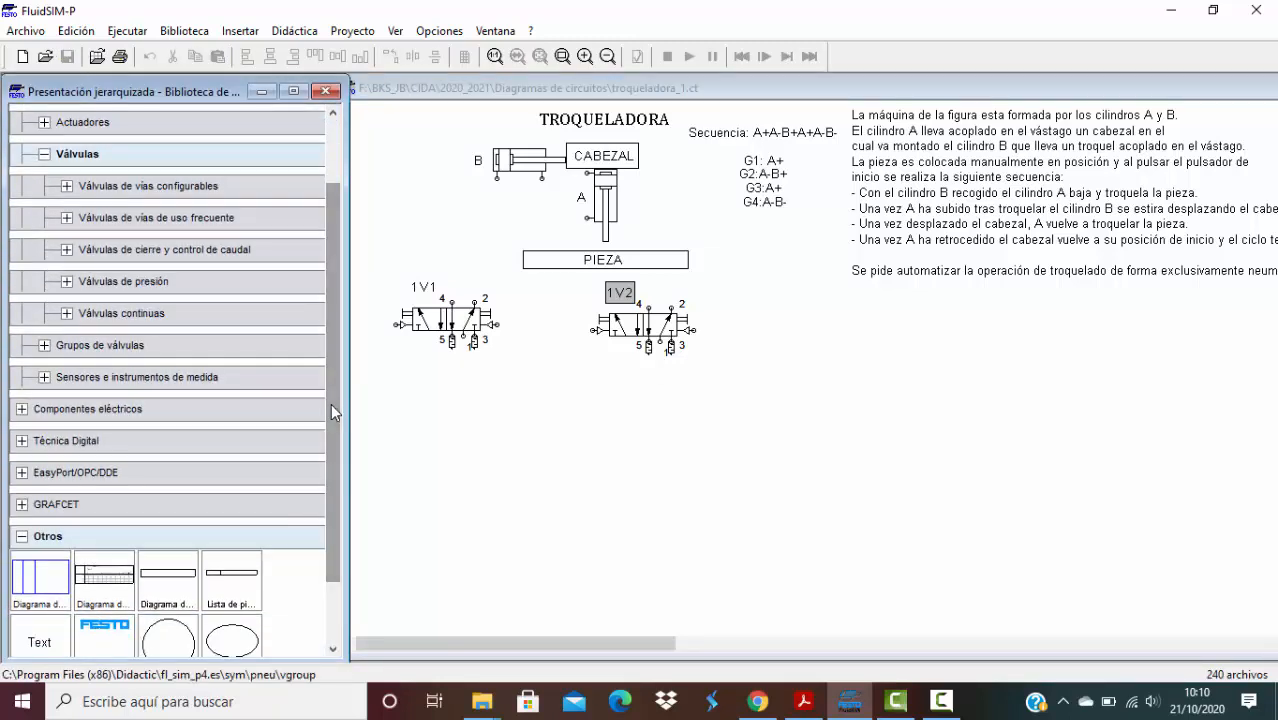
click(44, 378)
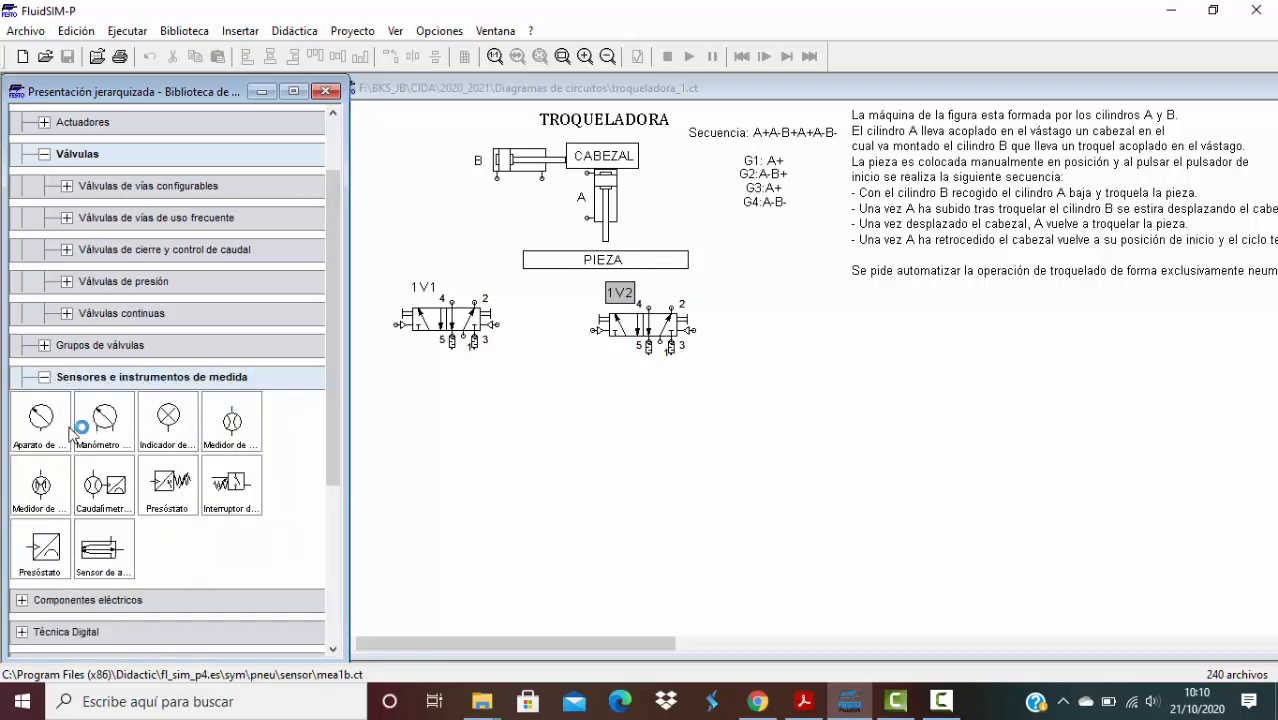
drag(40, 416, 401, 413)
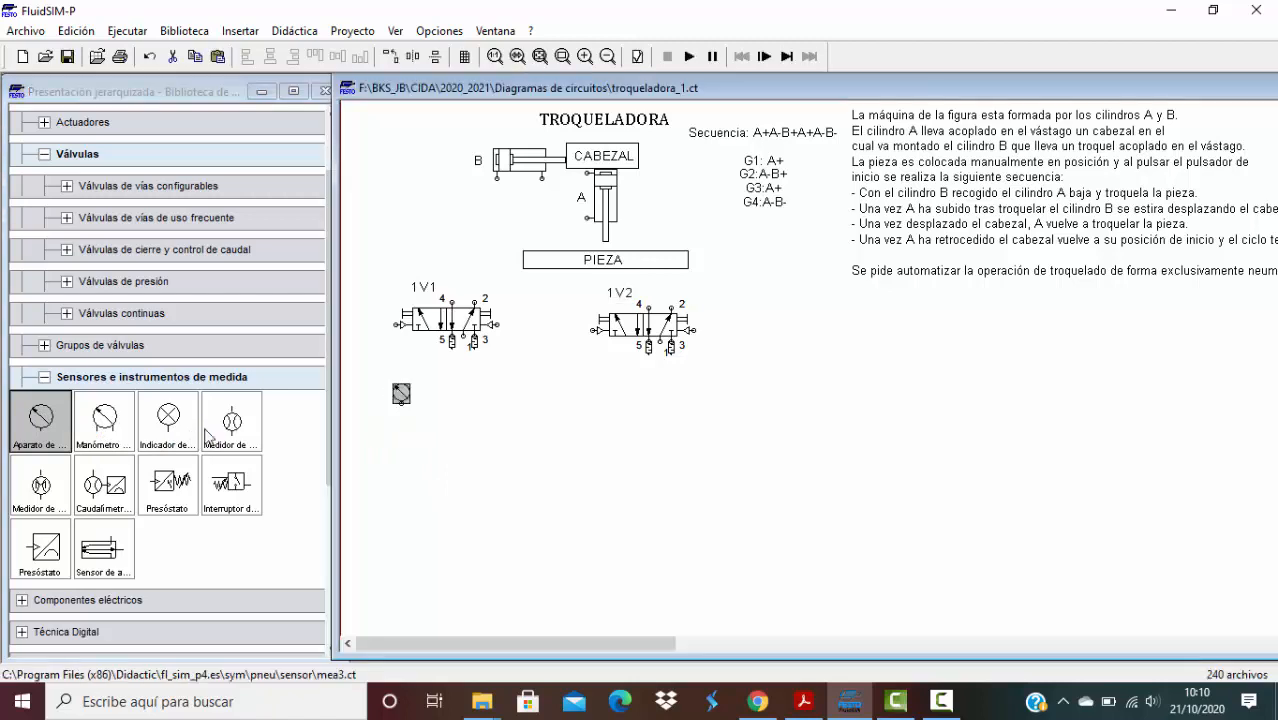
drag(40, 416, 960, 397)
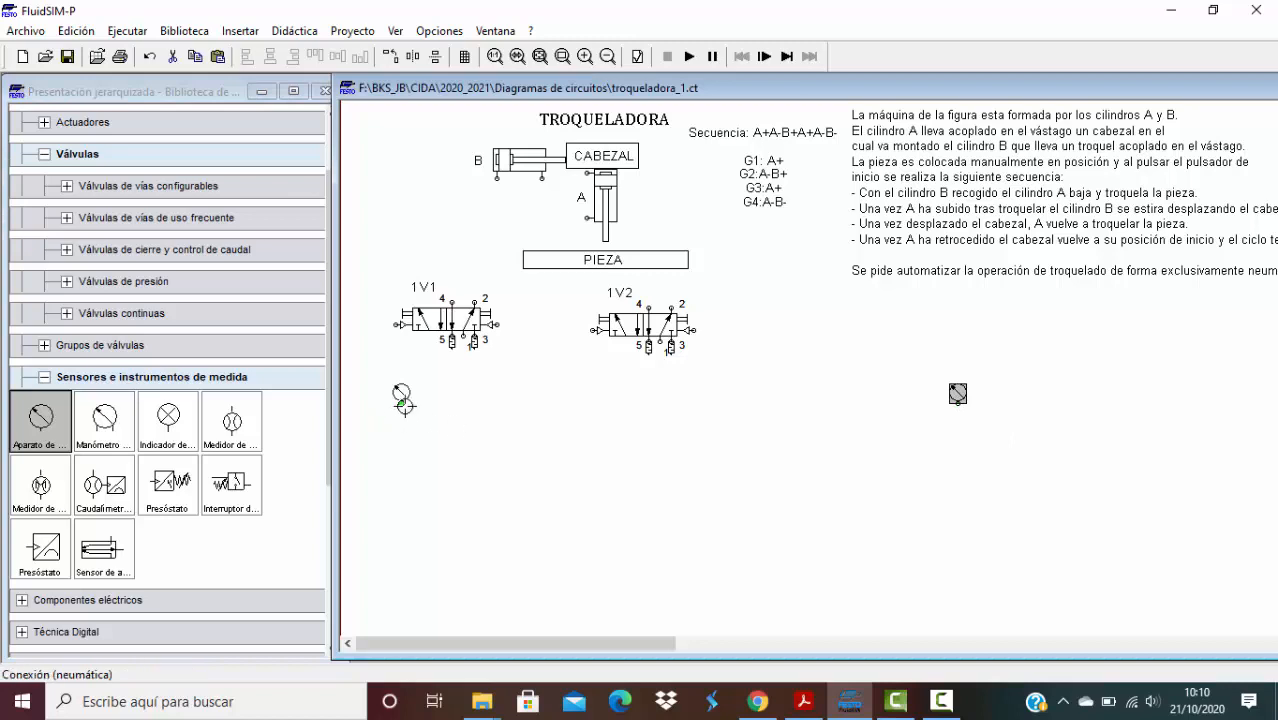
drag(402, 405, 959, 407)
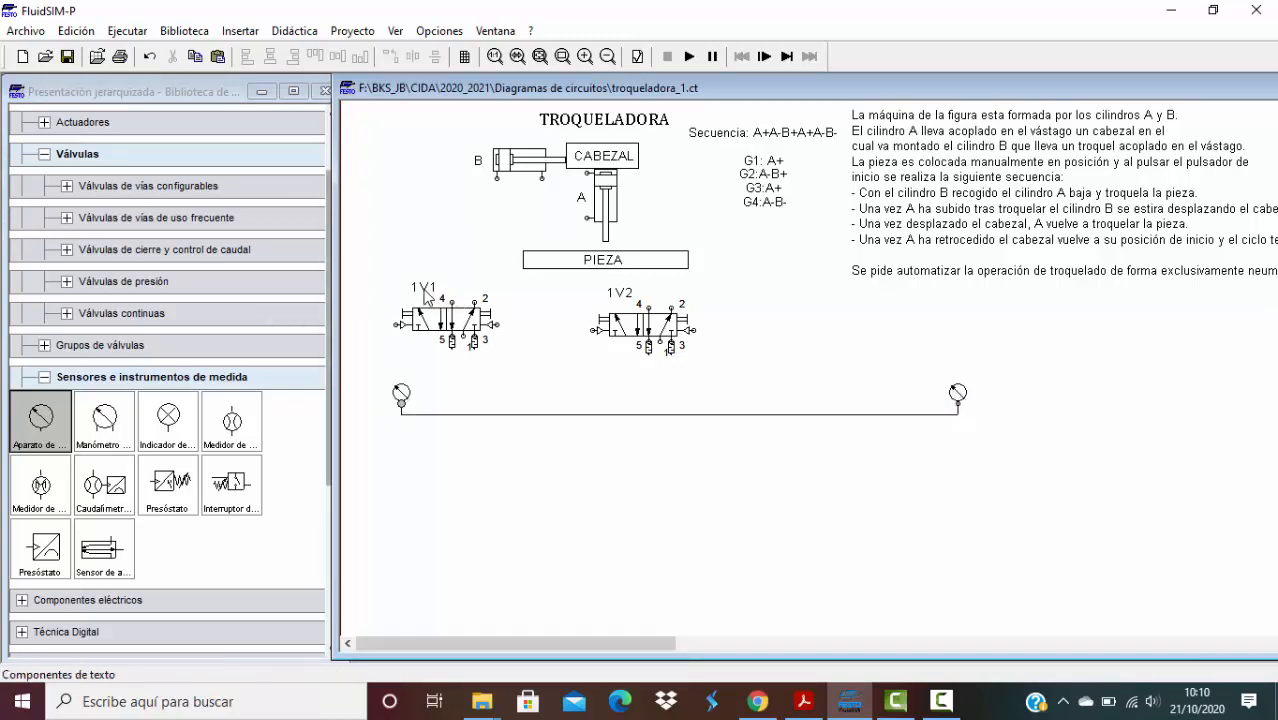
Copy the 1V1 label beside the left gauge of the pressure line and change the copy's text to G1.
click(424, 288)
drag(424, 288, 451, 394)
double_click(451, 394)
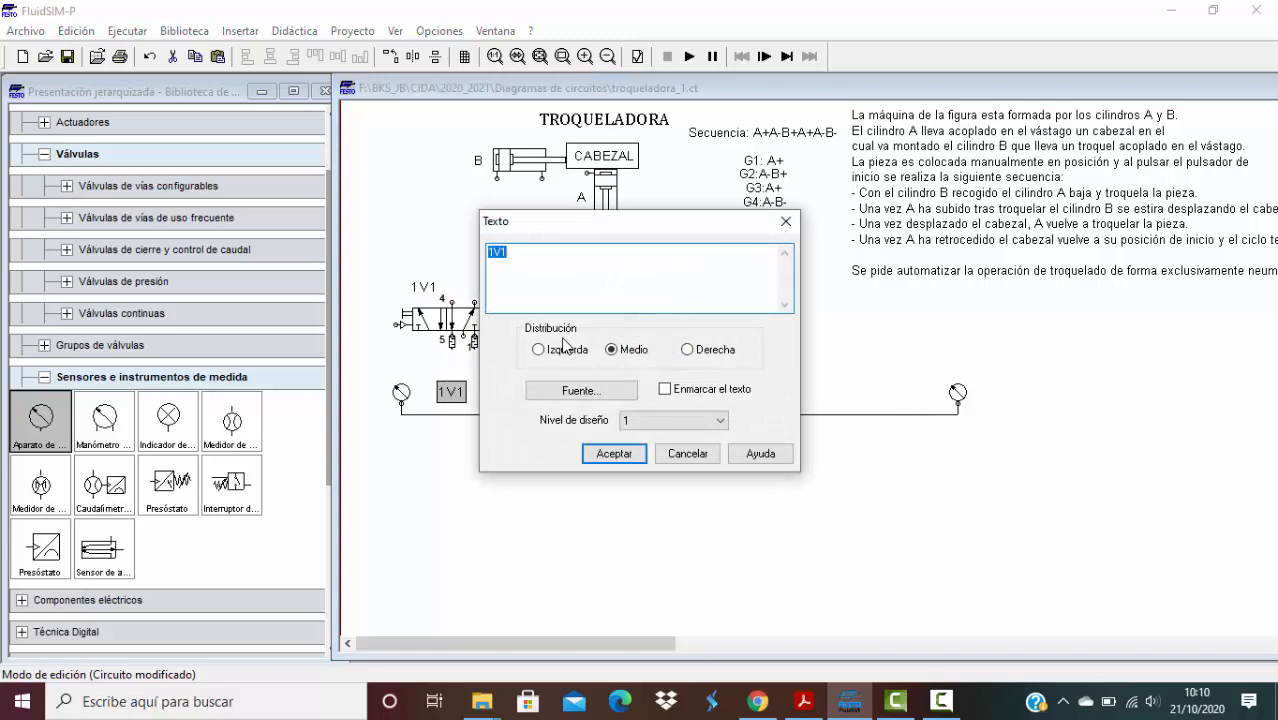
text(G1)
click(620, 455)
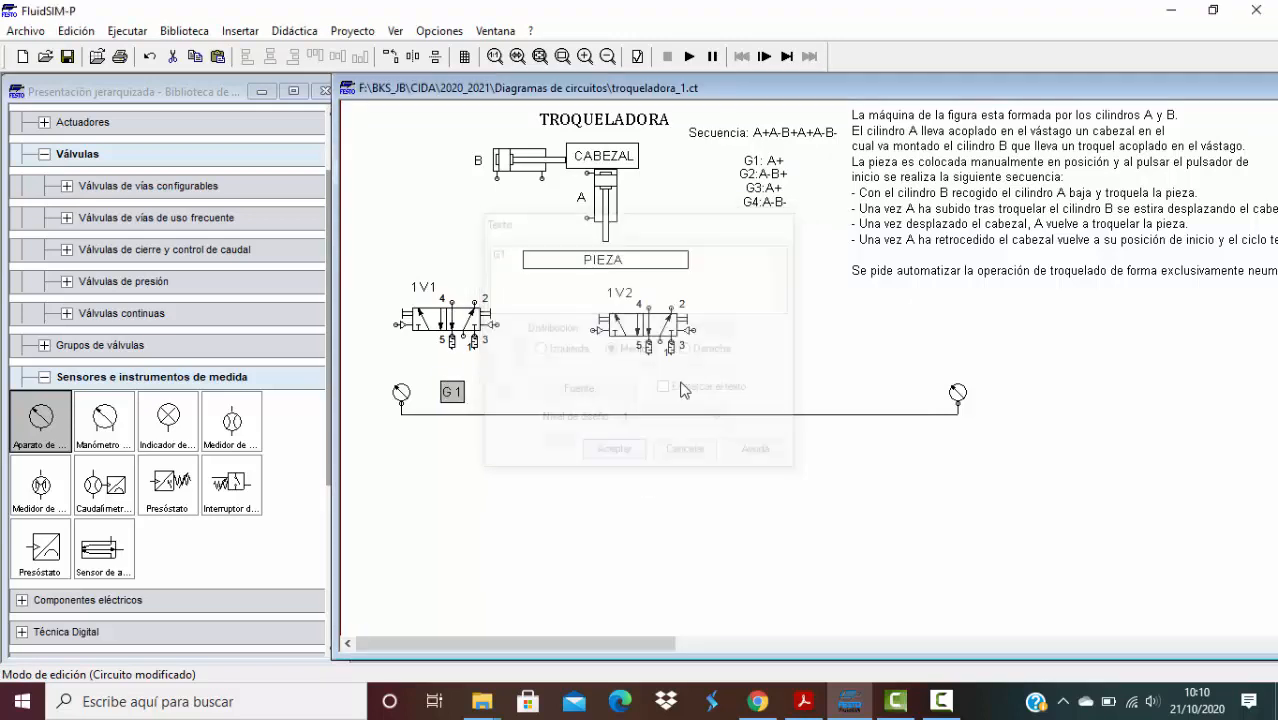
click(941, 701)
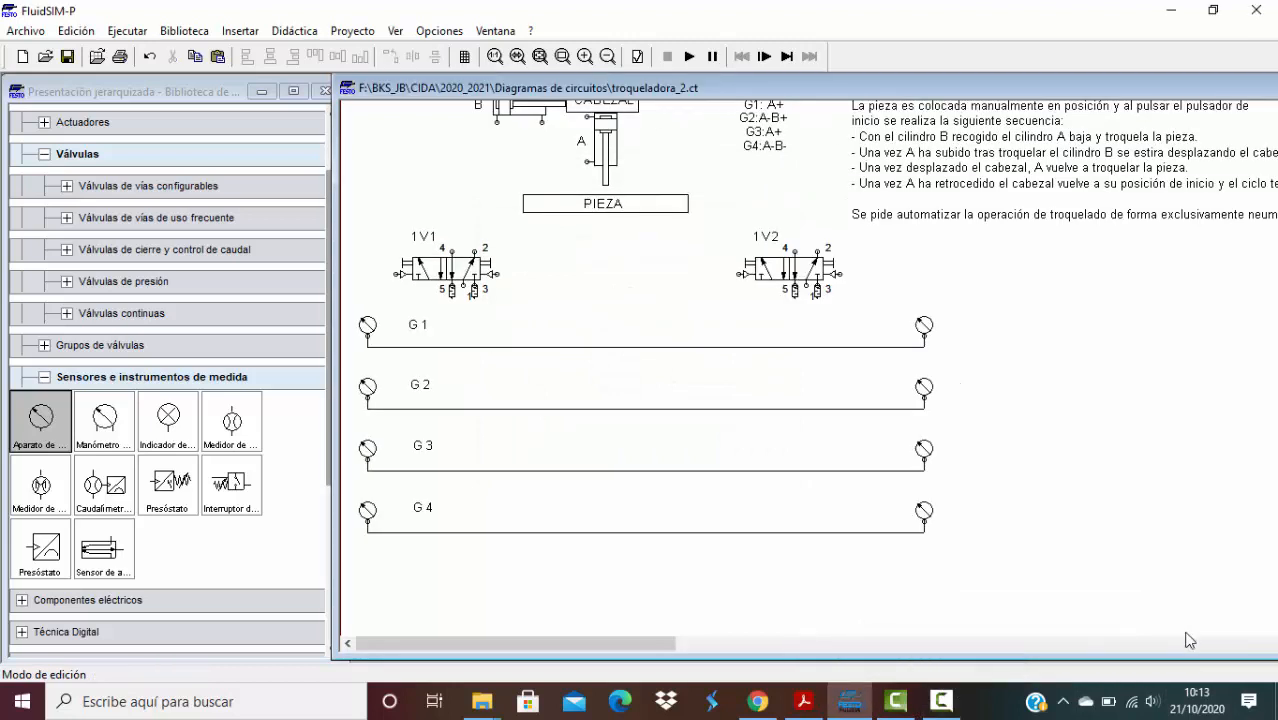
click(935, 706)
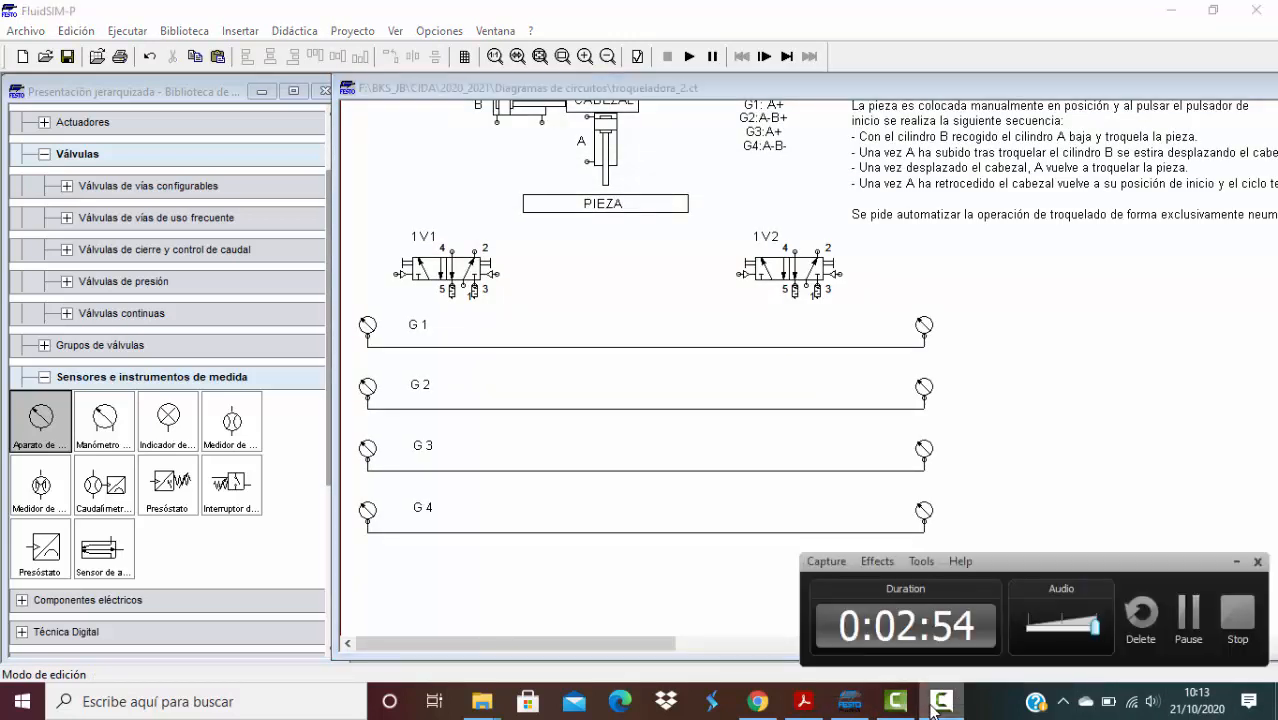
click(1237, 561)
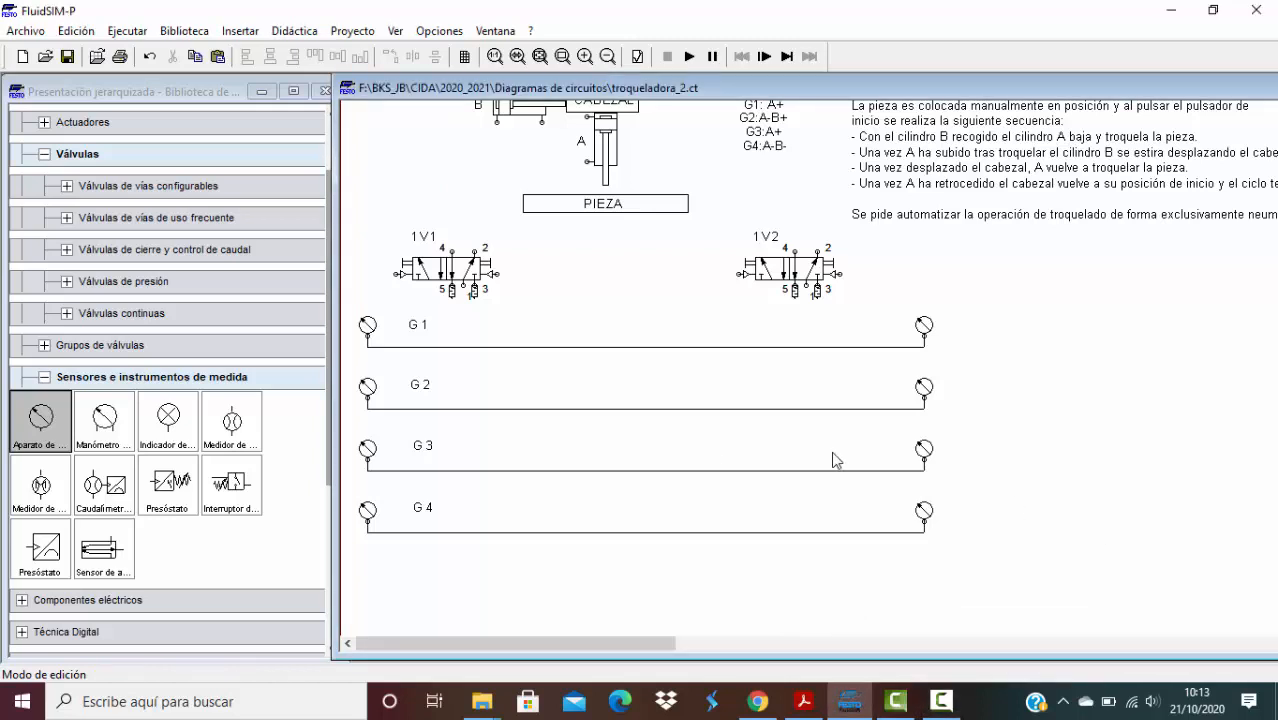
scroll(833, 459, up, 2)
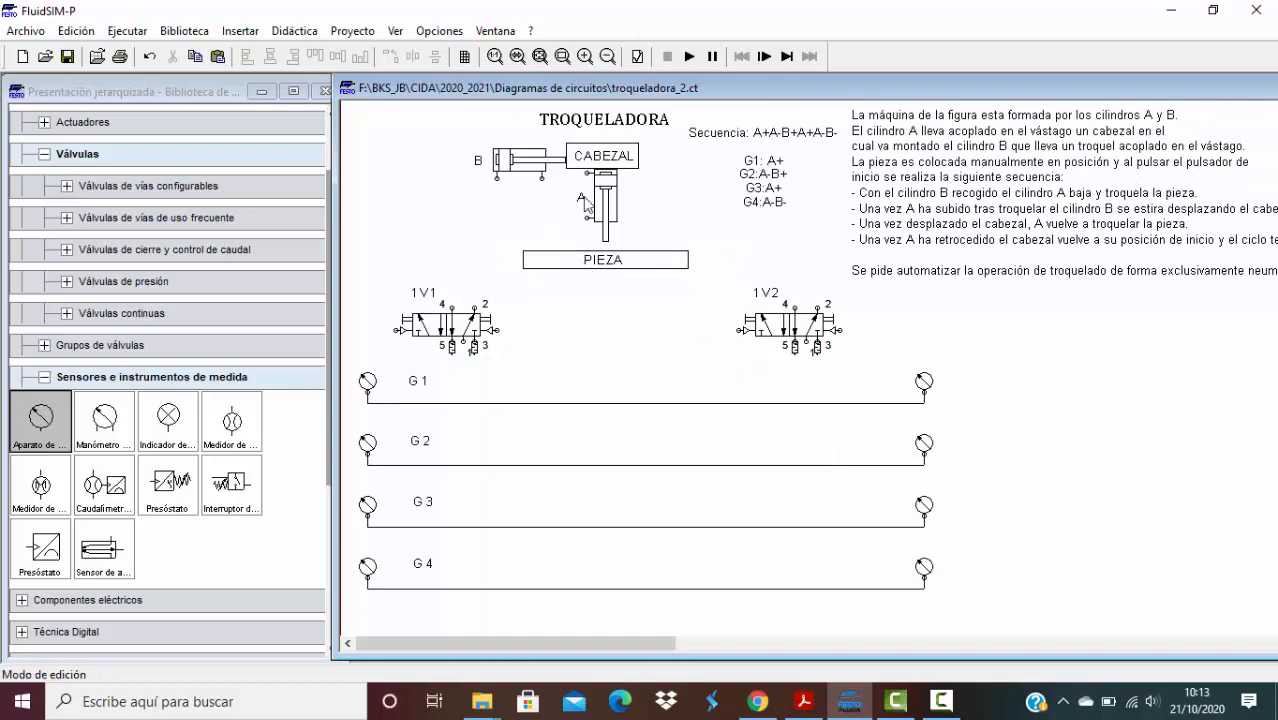
mouse_move(610, 208)
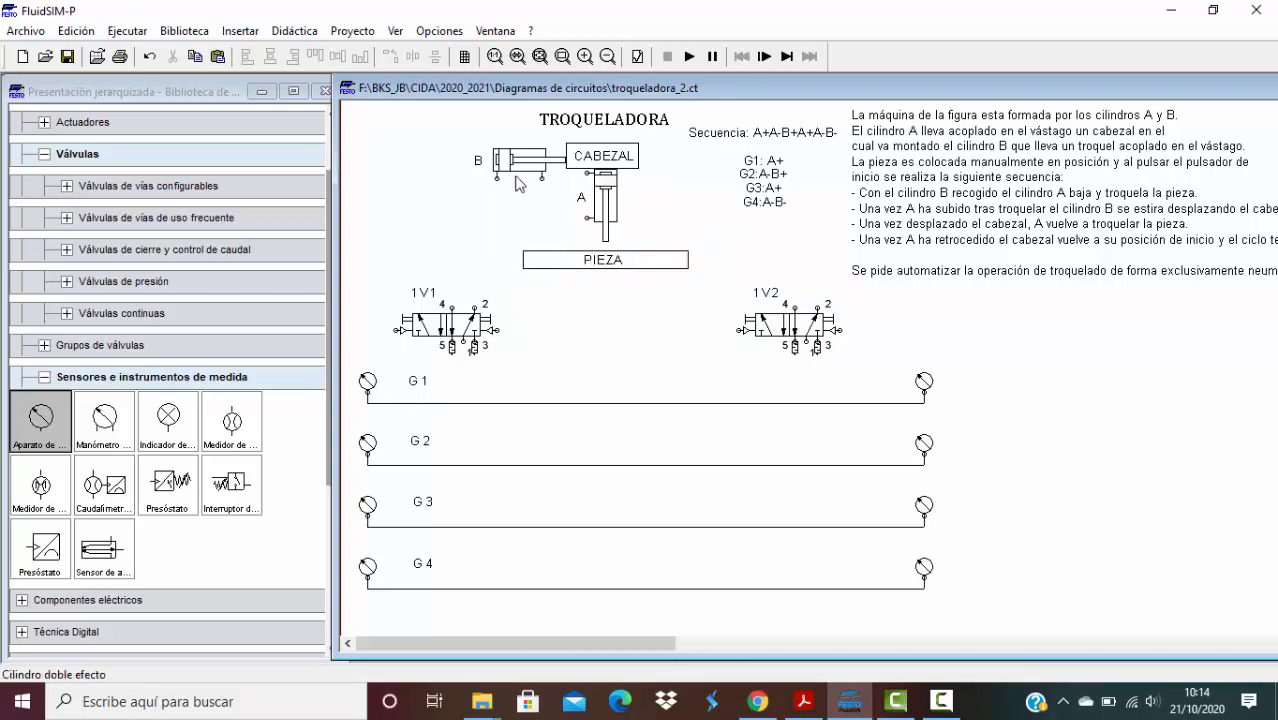
mouse_move(517, 183)
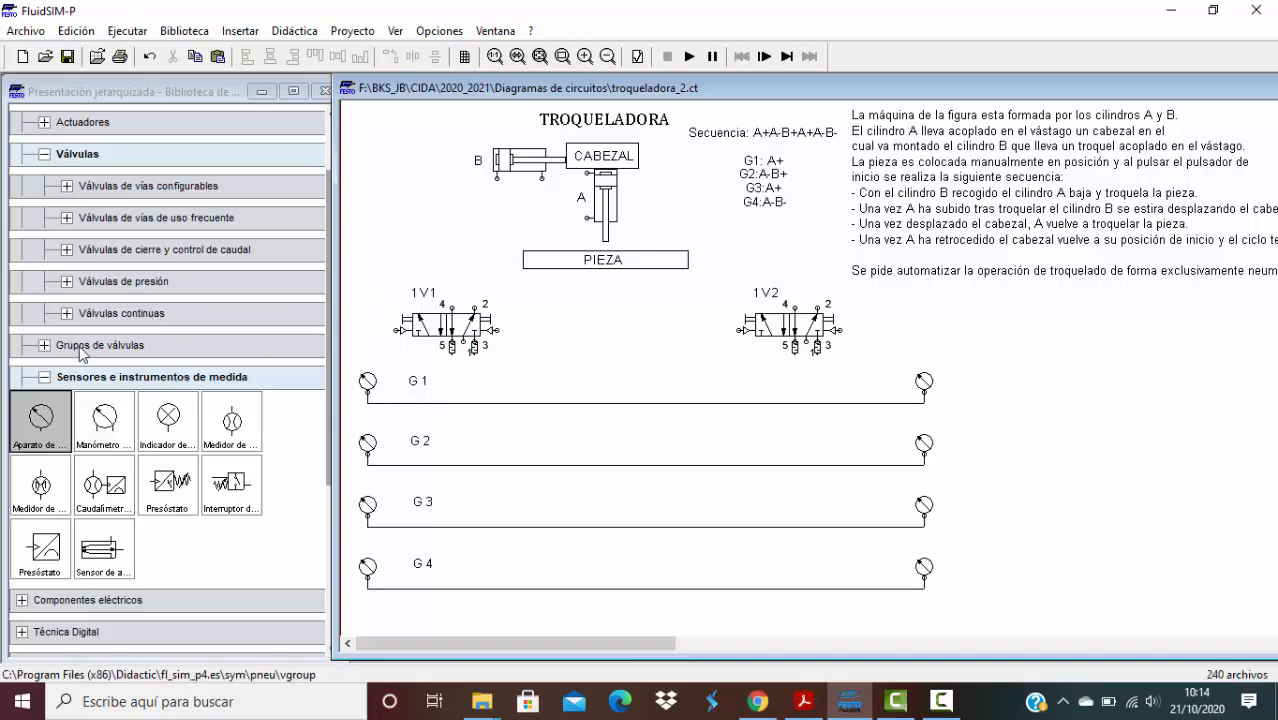
Insert a configurable 3/n-way valve just beyond the right-hand gauge of the G1 line.
scroll(75, 340, down, 2)
scroll(80, 350, up, 2)
scroll(82, 352, up, 1)
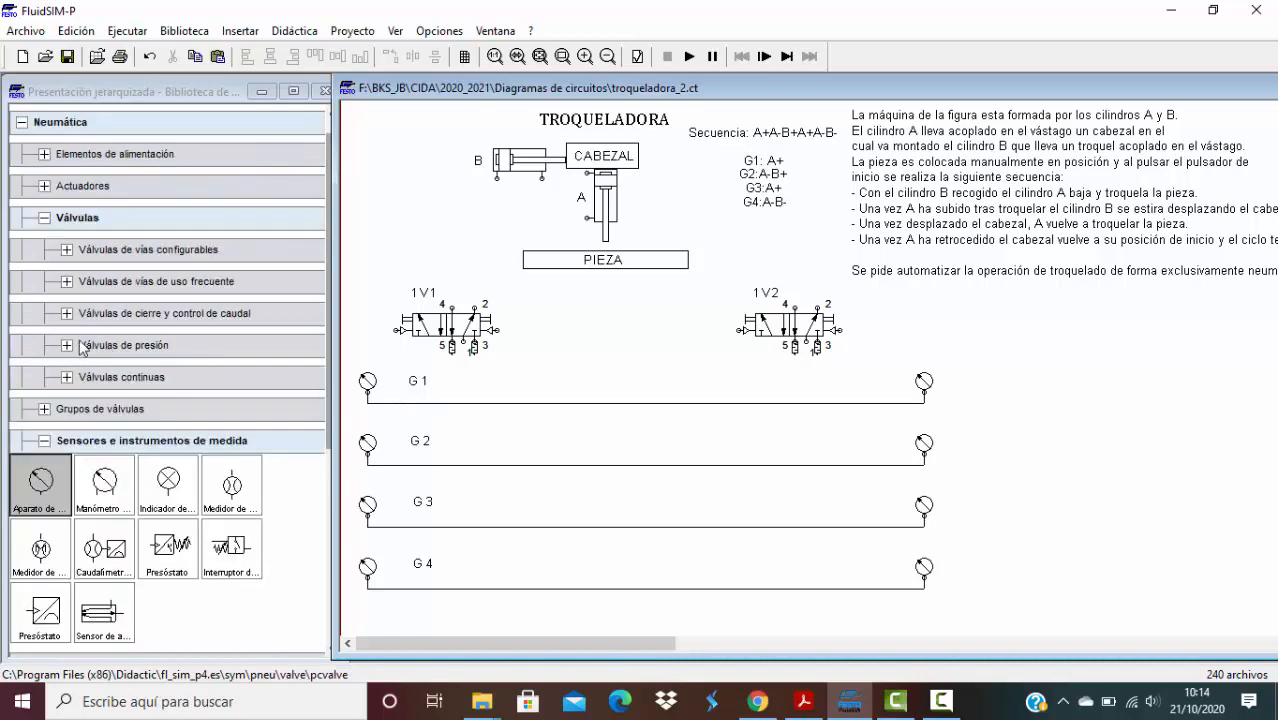
click(67, 250)
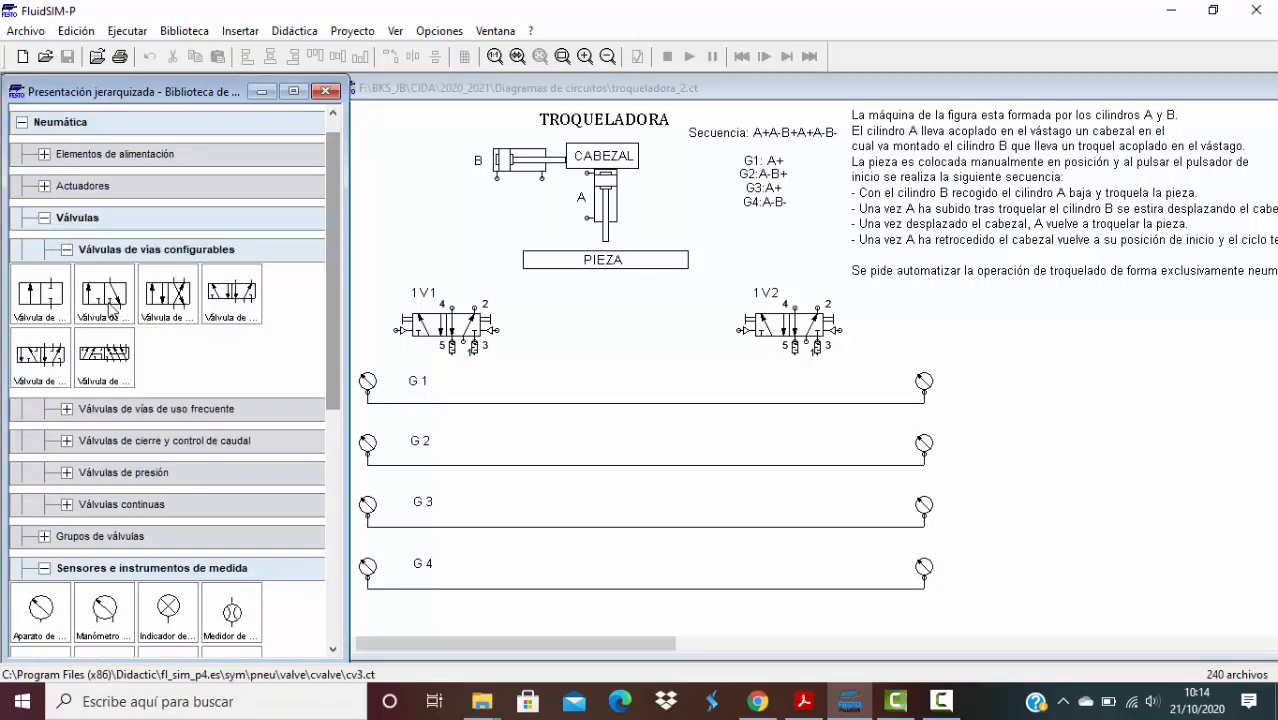
drag(110, 300, 1020, 376)
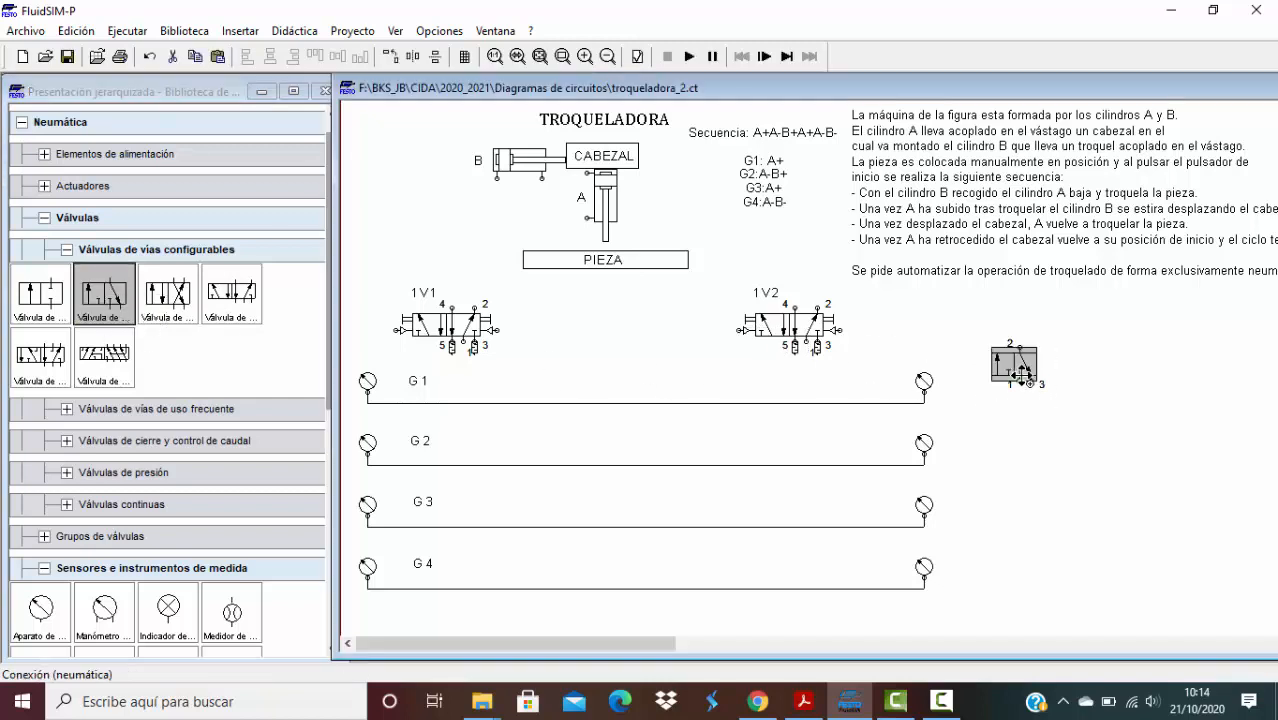
Configure the 3/n-way valve with mechanical (Mecánico) roller actuation on its left side.
double_click(1018, 370)
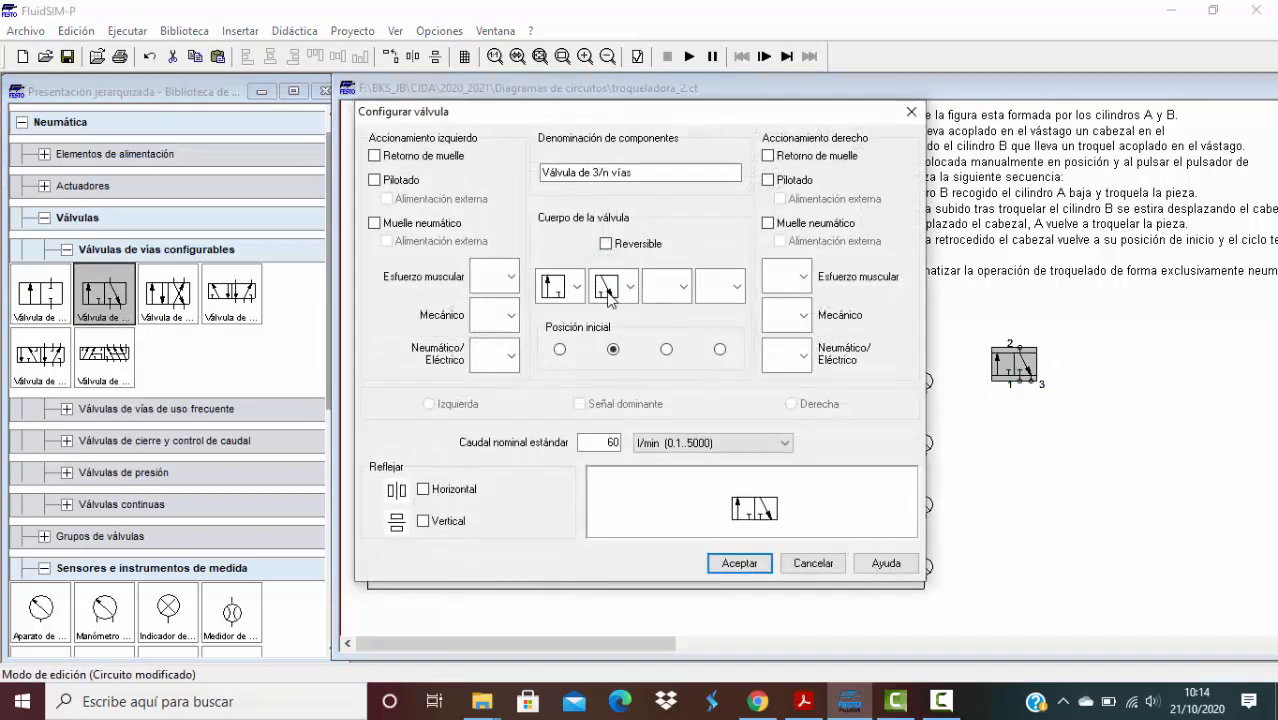
click(513, 319)
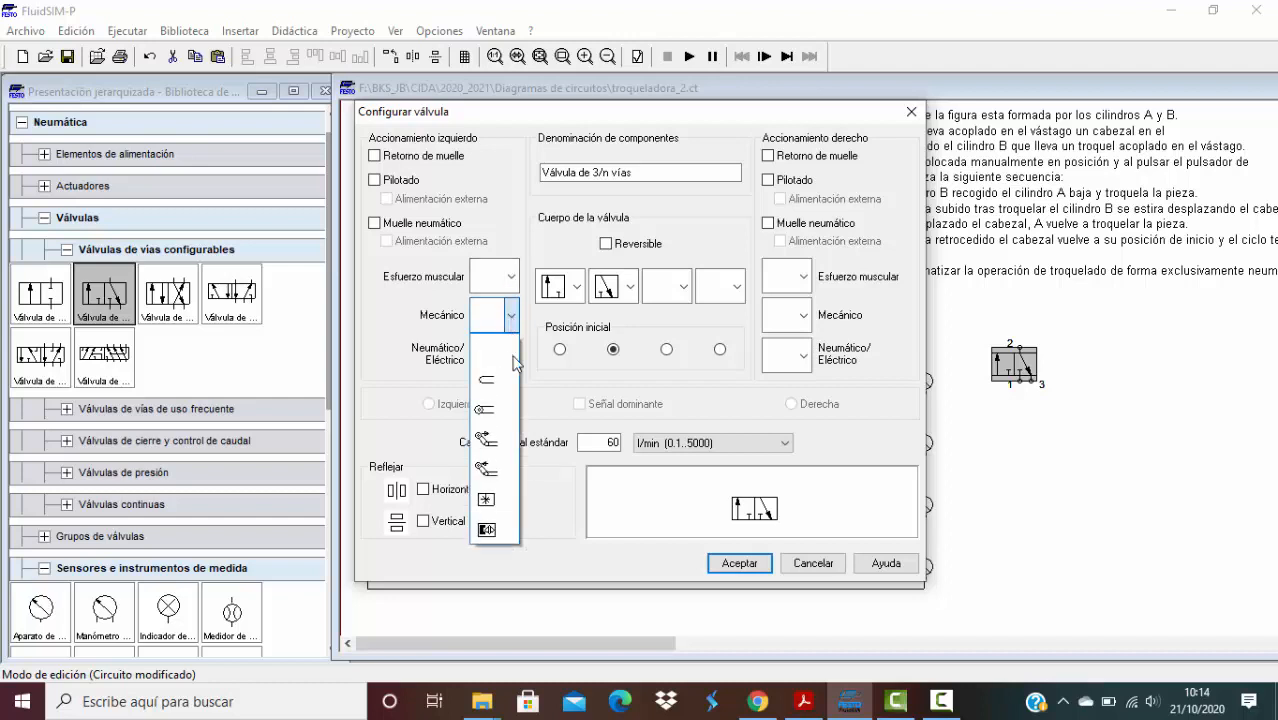
click(490, 409)
click(737, 565)
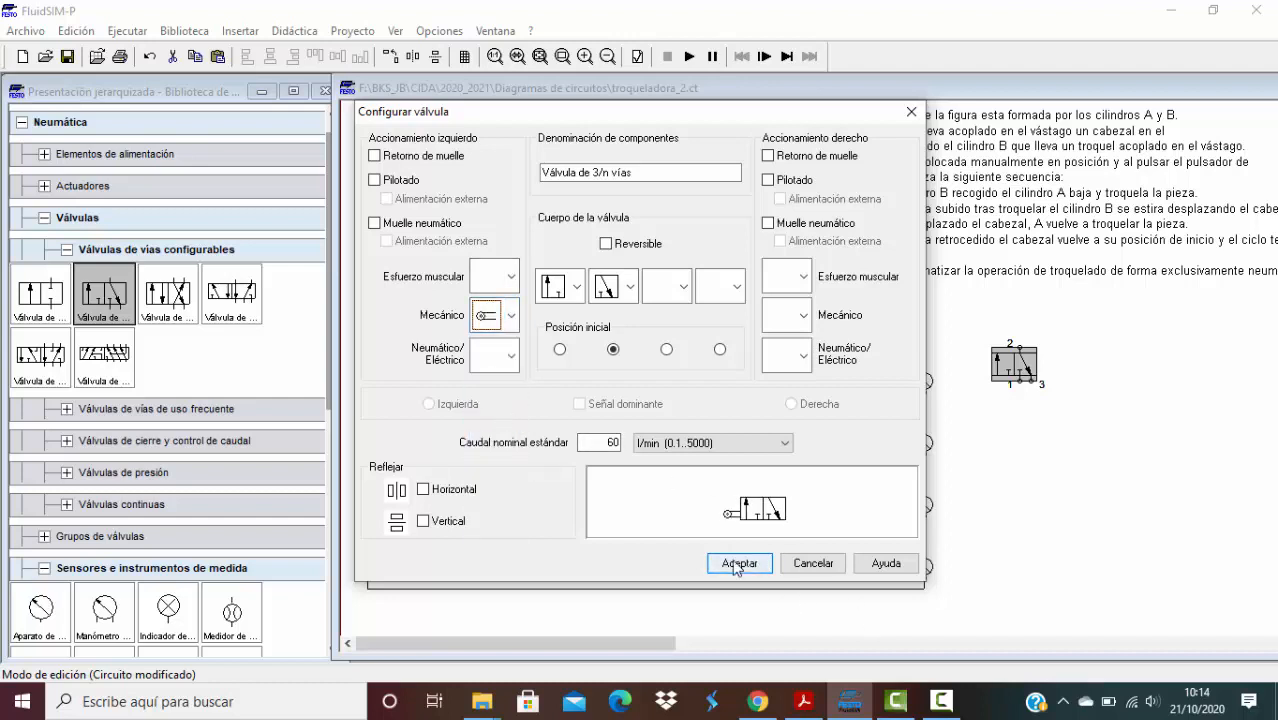
click(740, 564)
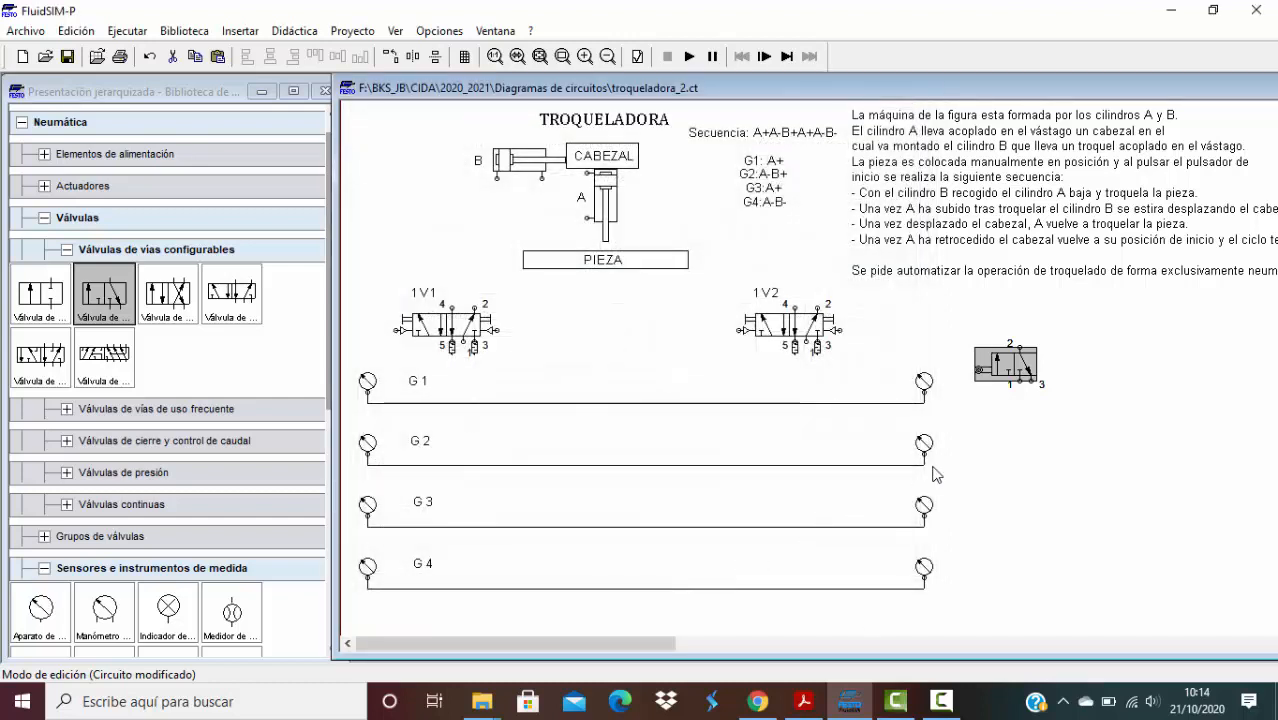
Close exhaust connection 3 of the 3/n-way valve with a silencer.
double_click(1029, 381)
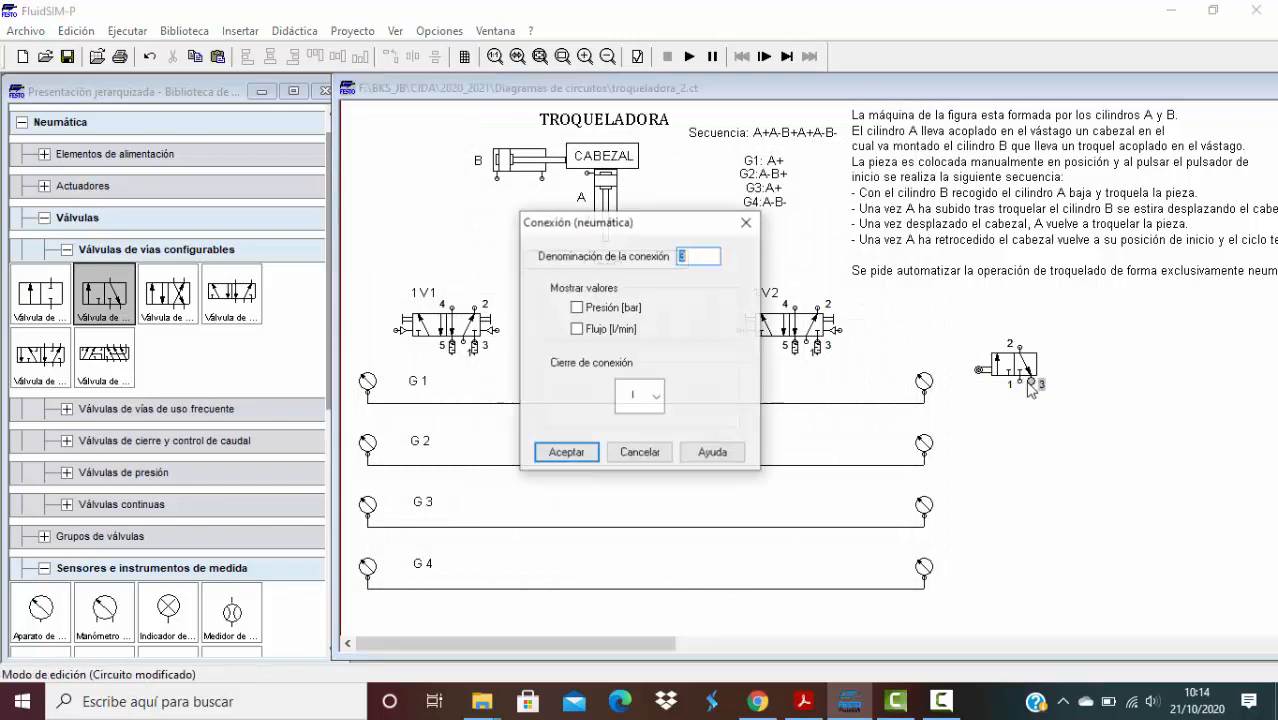
click(656, 396)
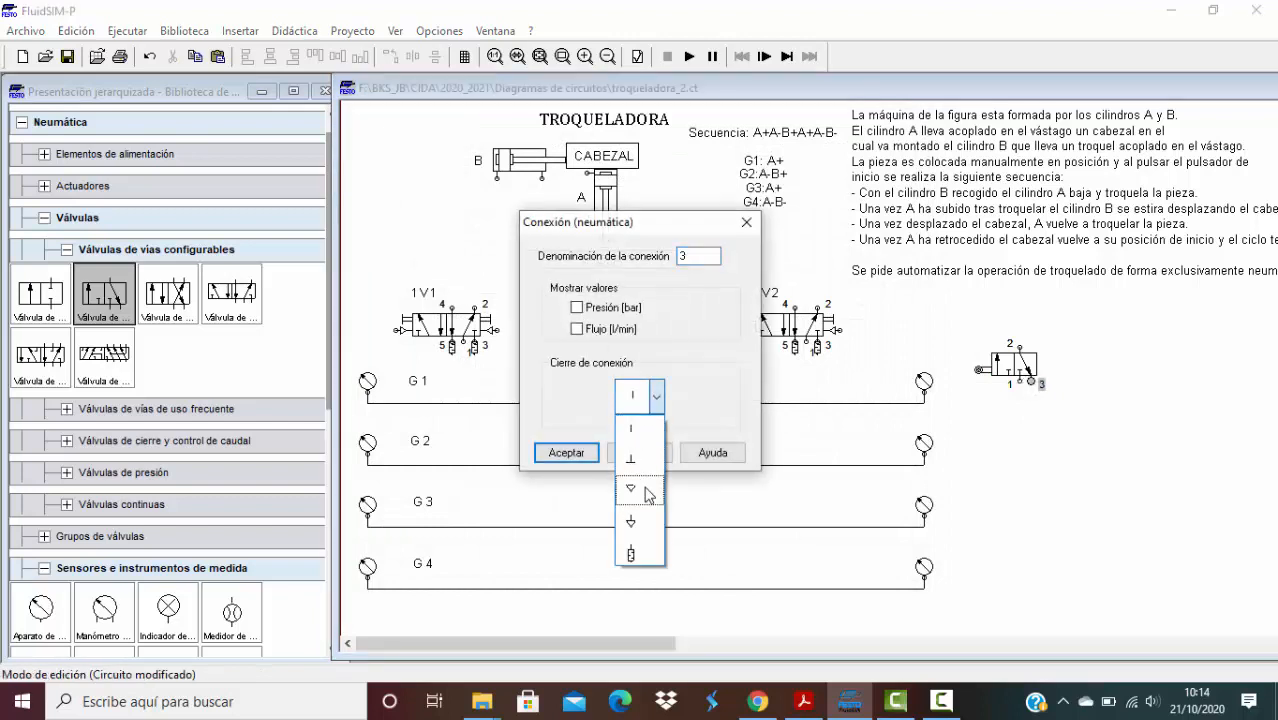
click(641, 552)
click(568, 455)
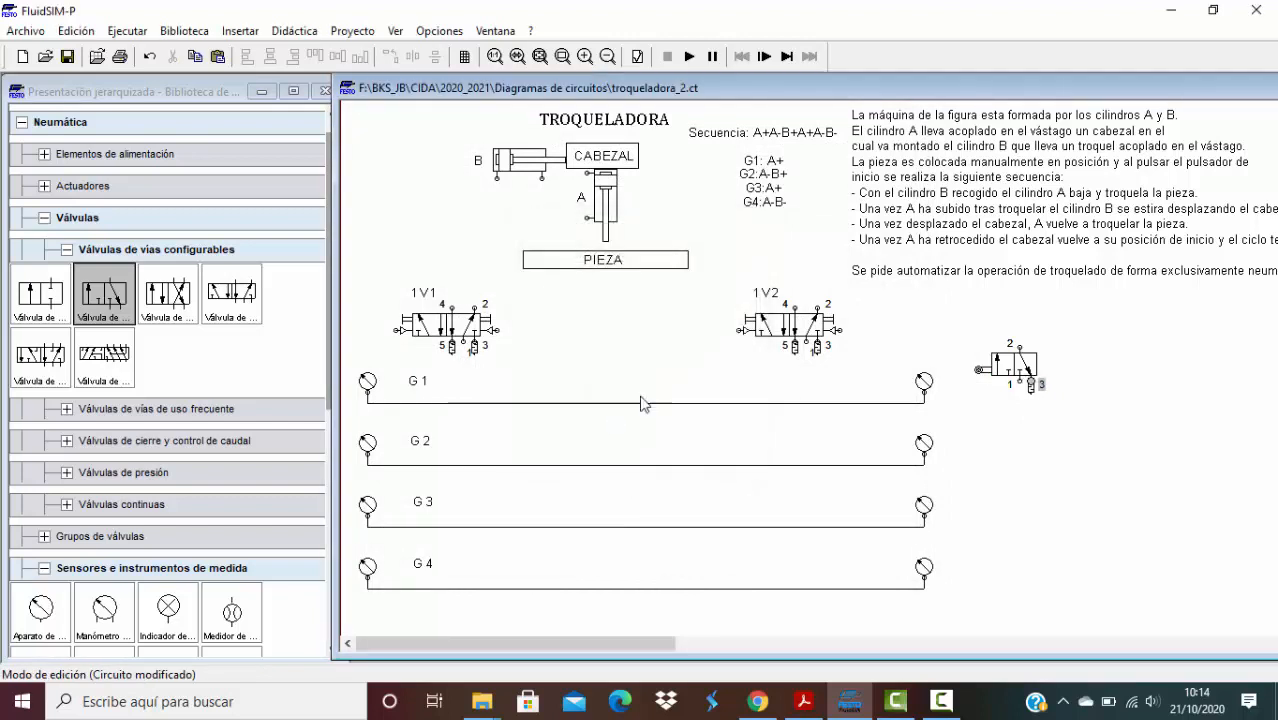
Copy the 1V2 label to just above the 3/n-way valve and change the copy's text to 1S1.
click(765, 294)
key(ctrl+v)
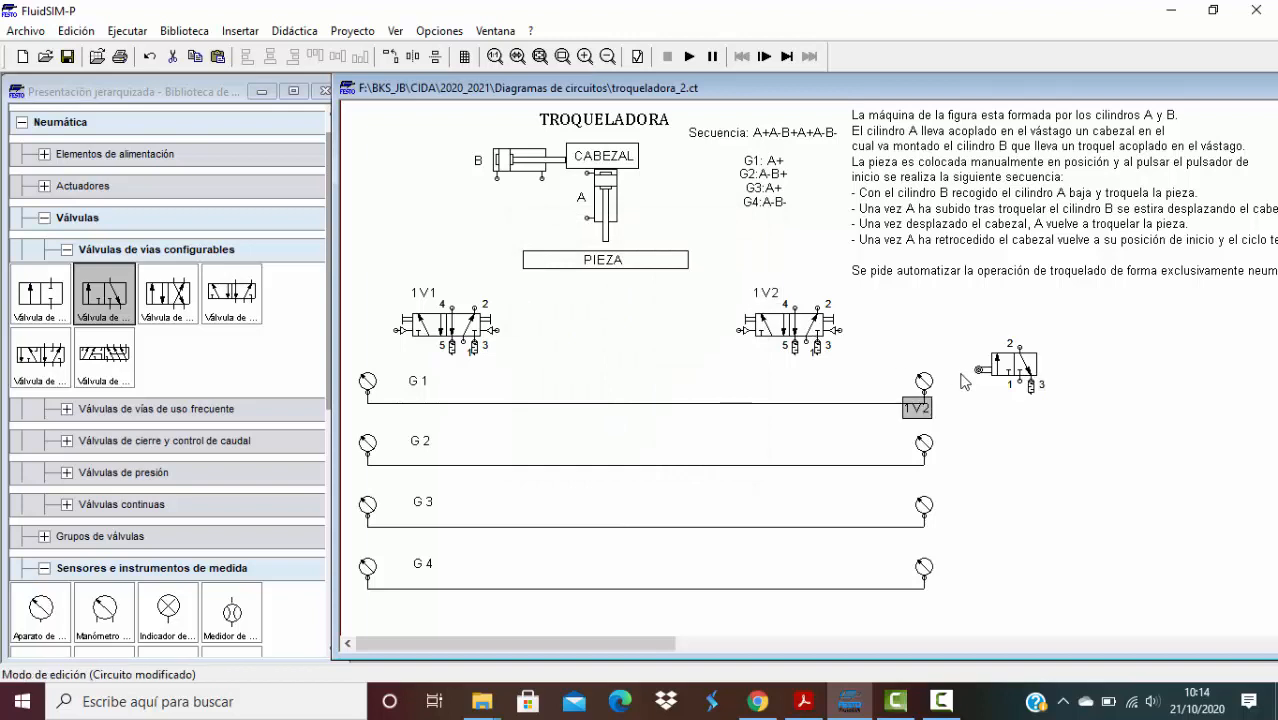
drag(926, 410, 996, 338)
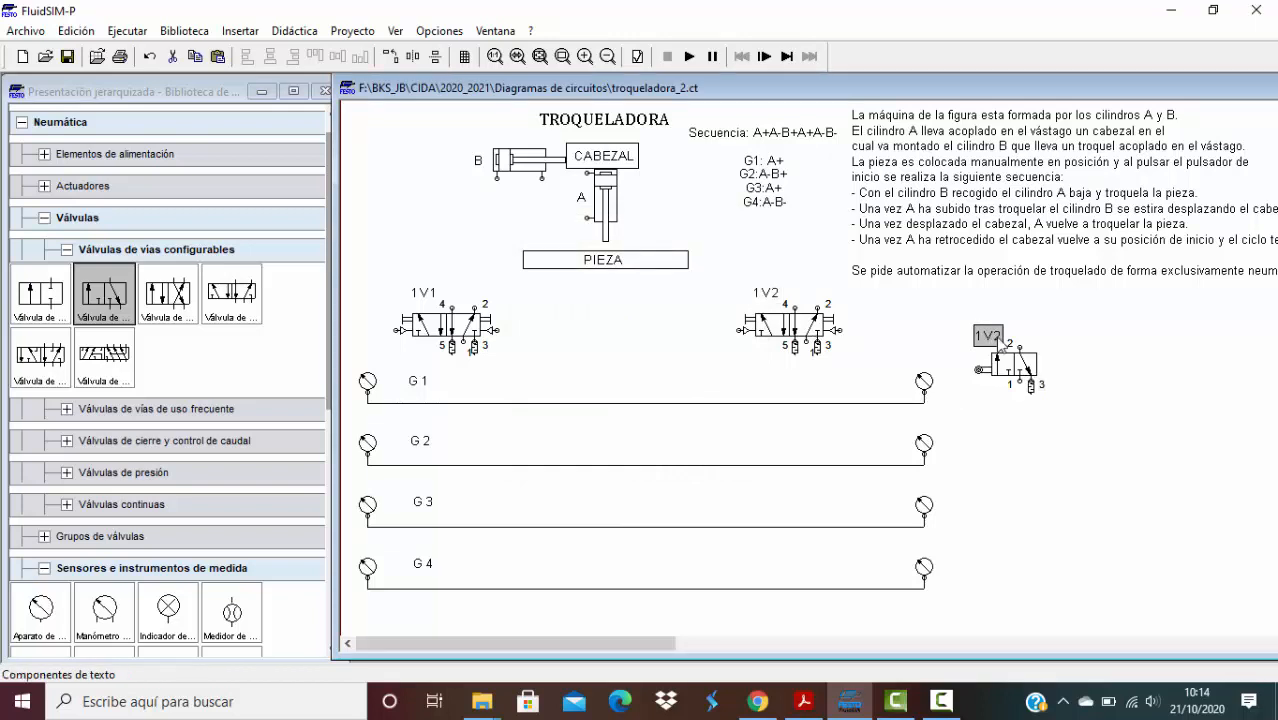
double_click(995, 338)
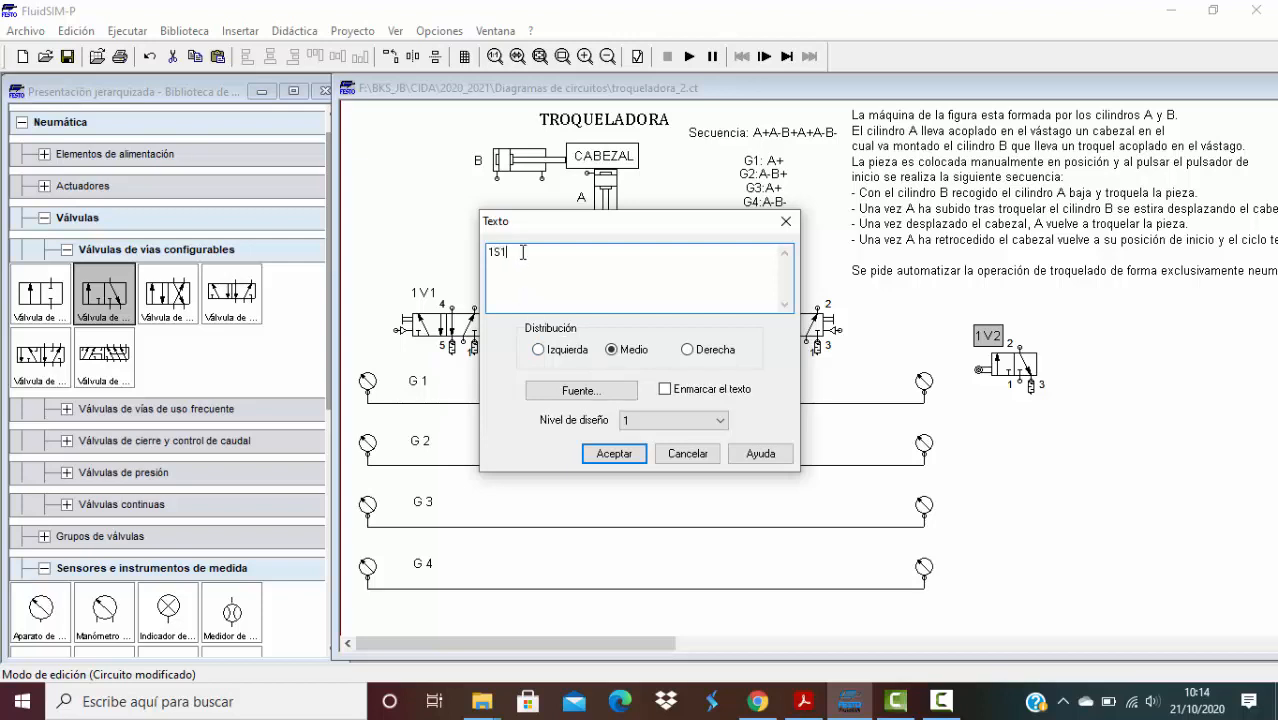
click(614, 453)
click(941, 700)
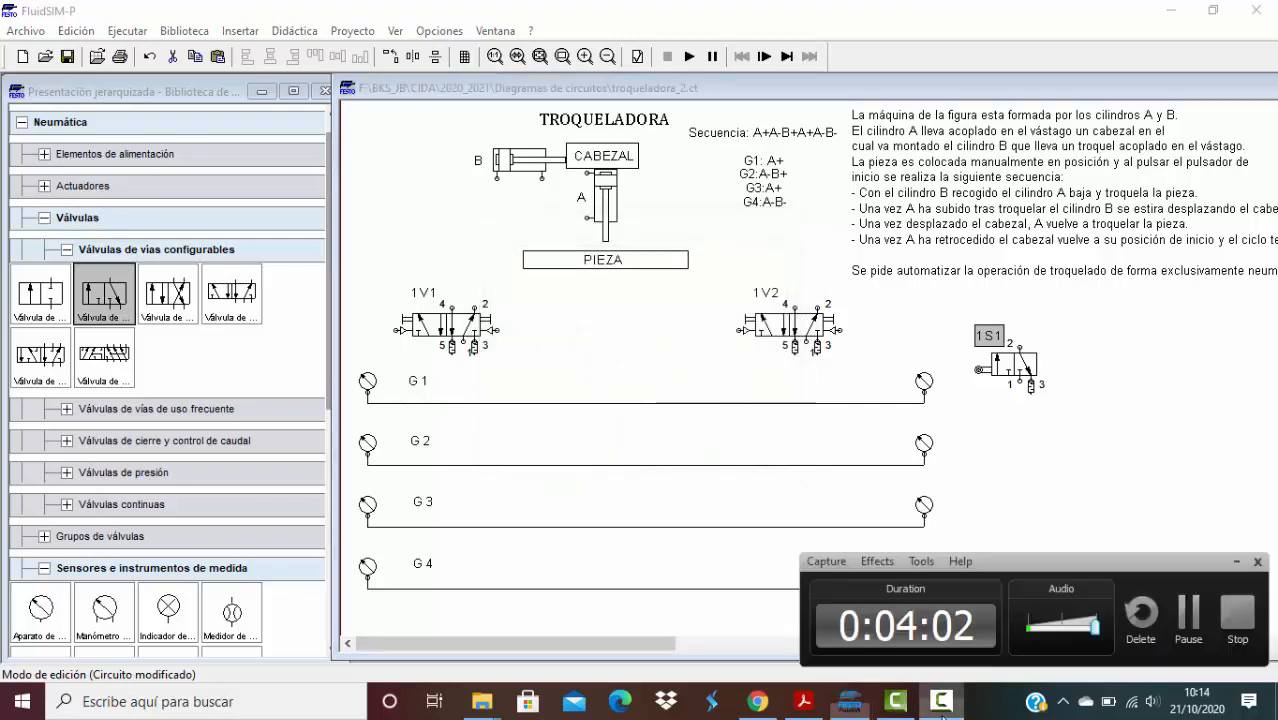
Add a spring return (Retorno de muelle) to the right side of valve 1S1.
double_click(1008, 364)
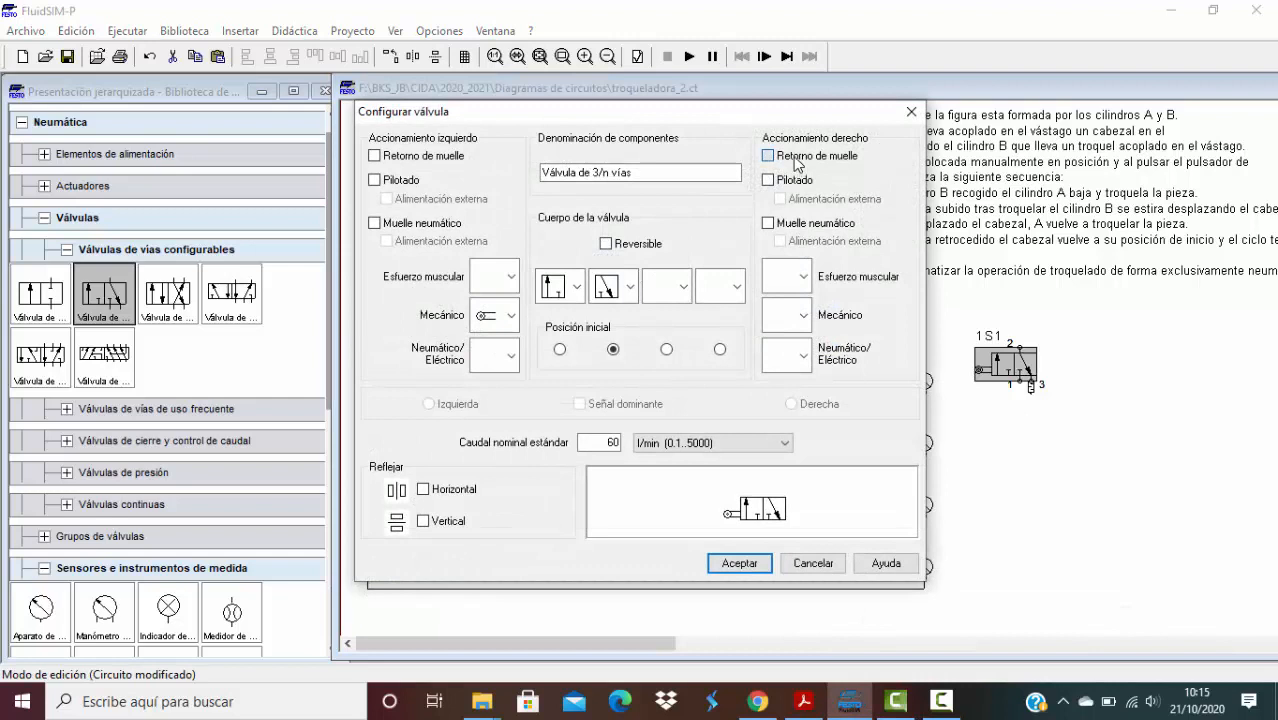
click(796, 160)
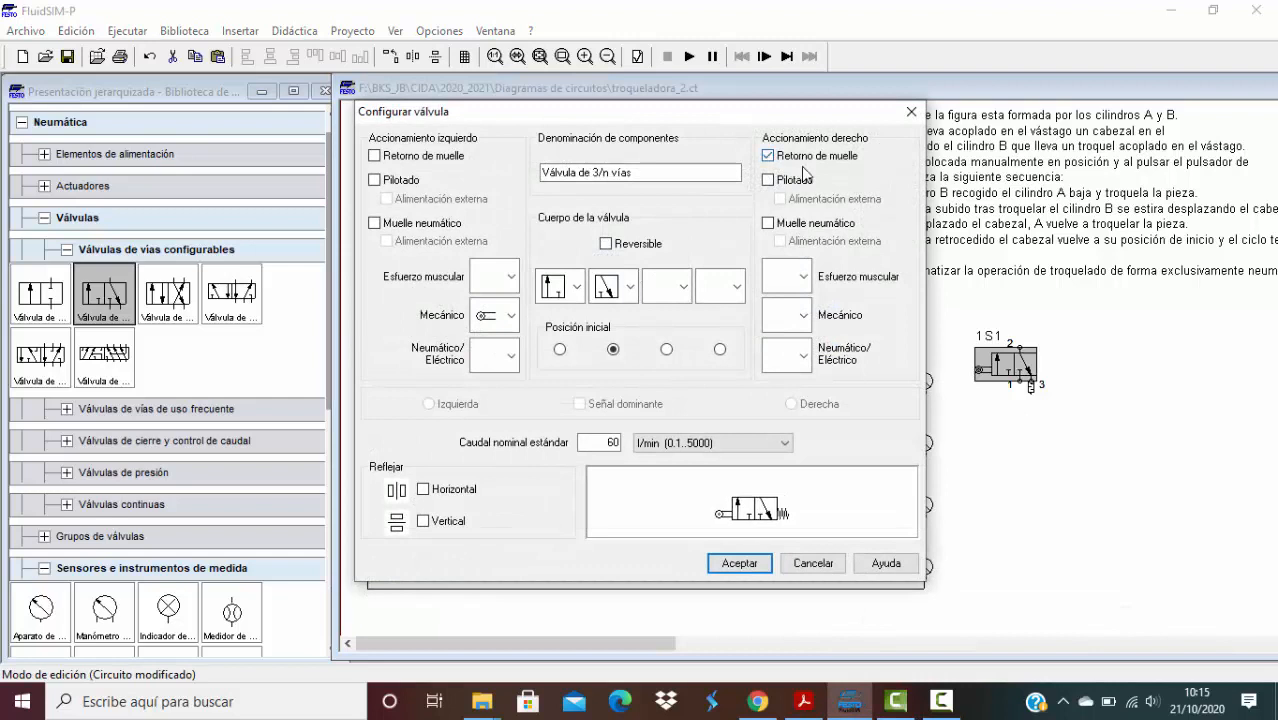
click(740, 563)
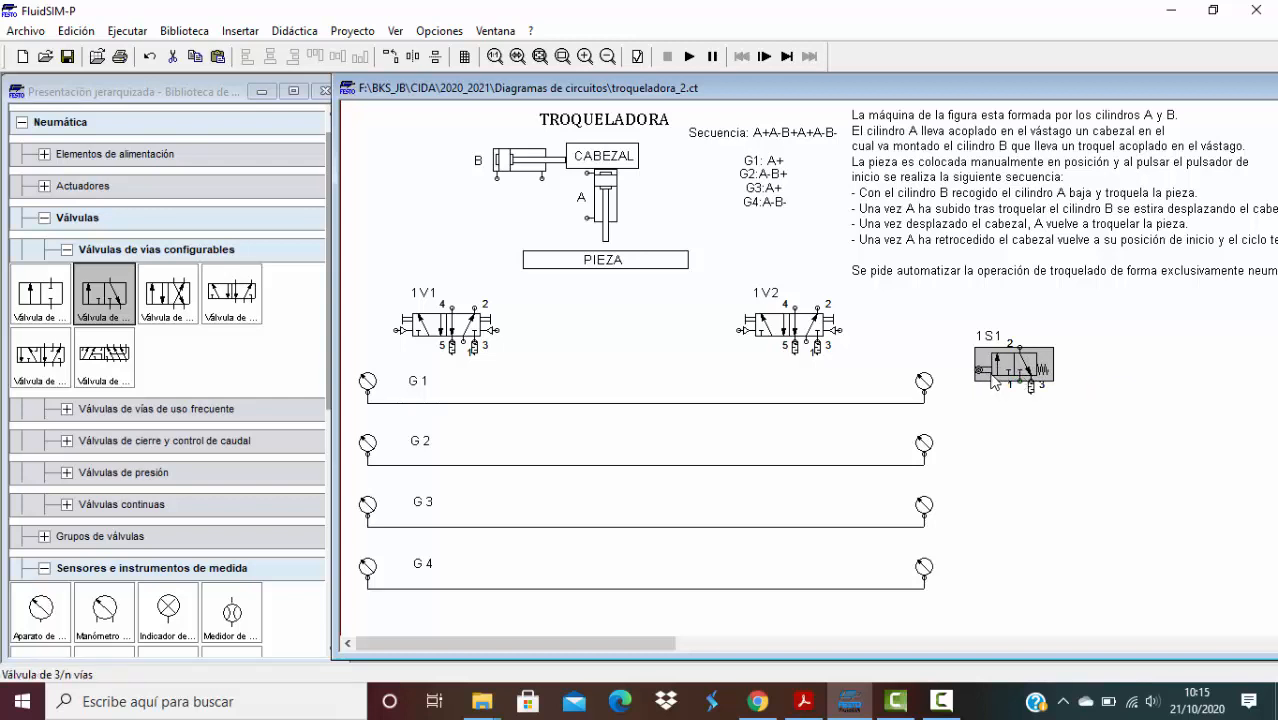
click(941, 700)
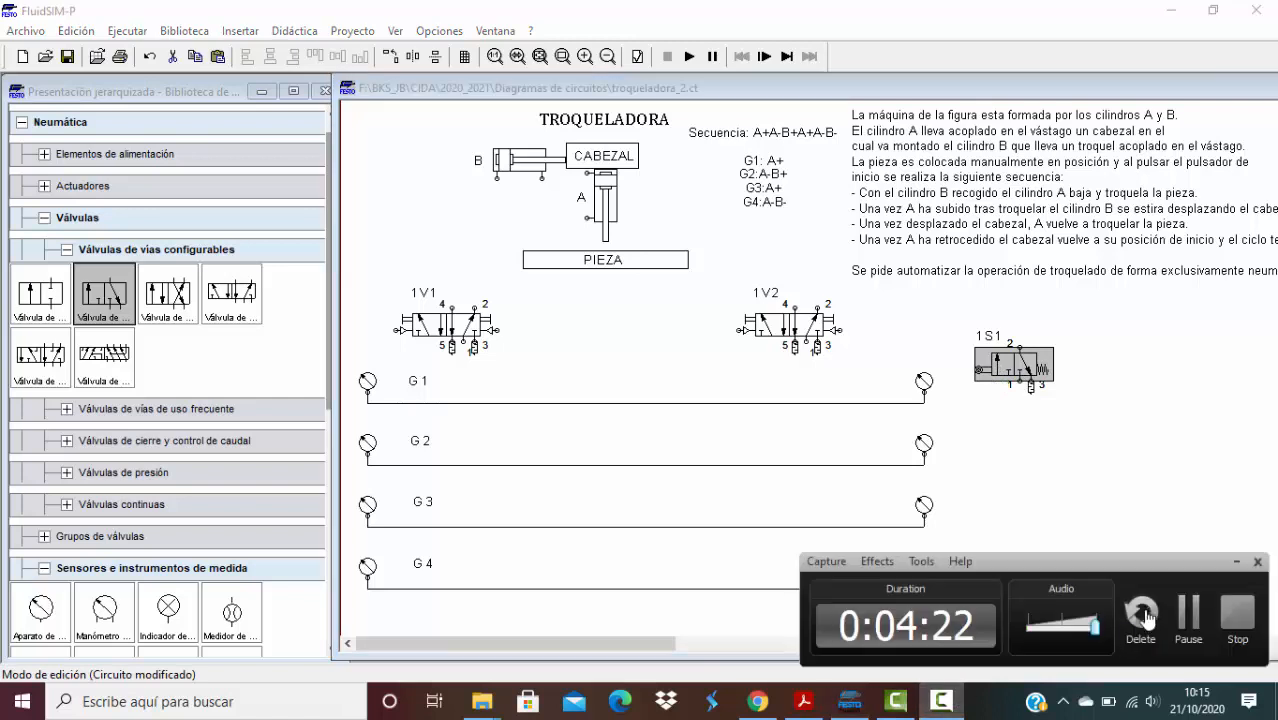
Assign the mark A0 to the mechanical roller connection of valve 1S1.
click(984, 422)
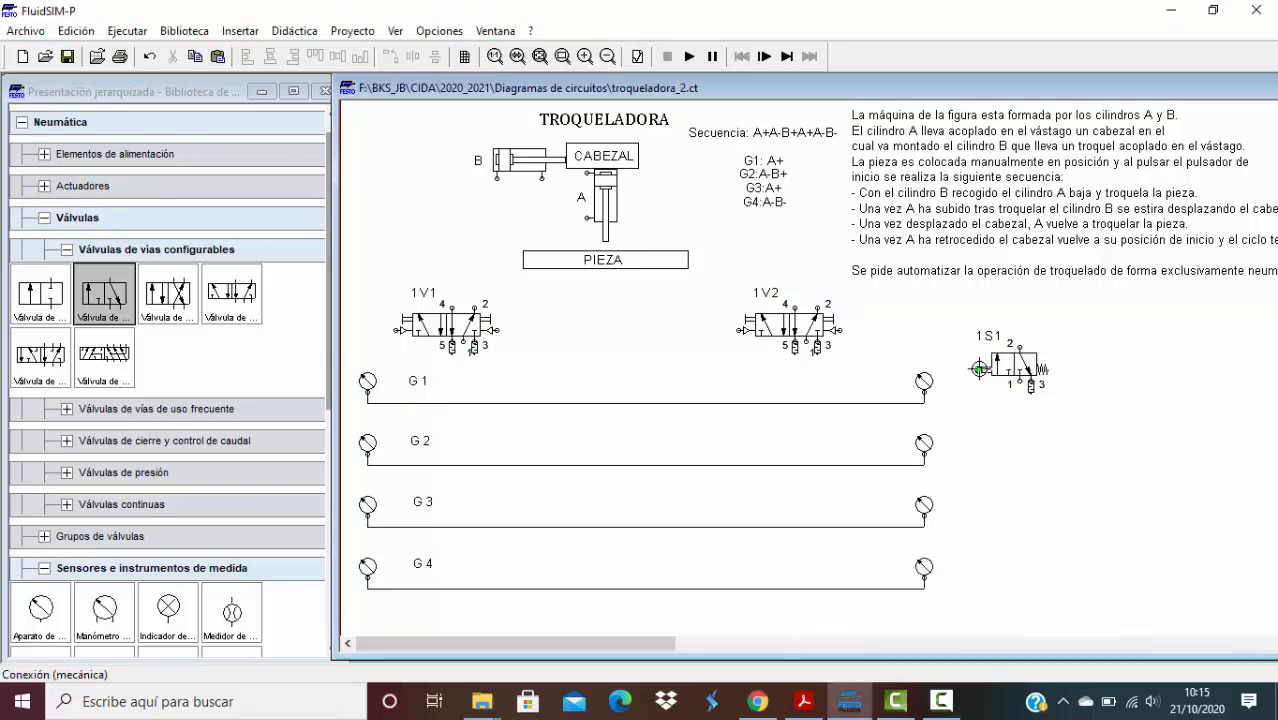
double_click(979, 369)
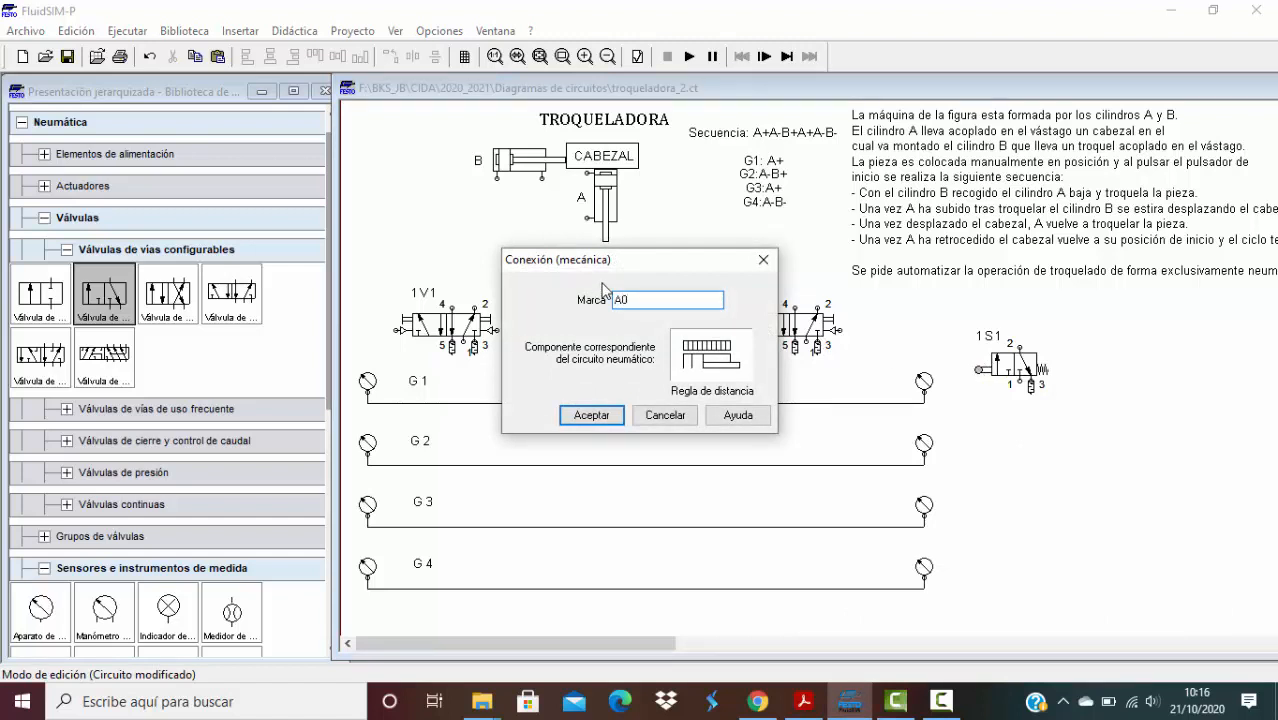
click(600, 418)
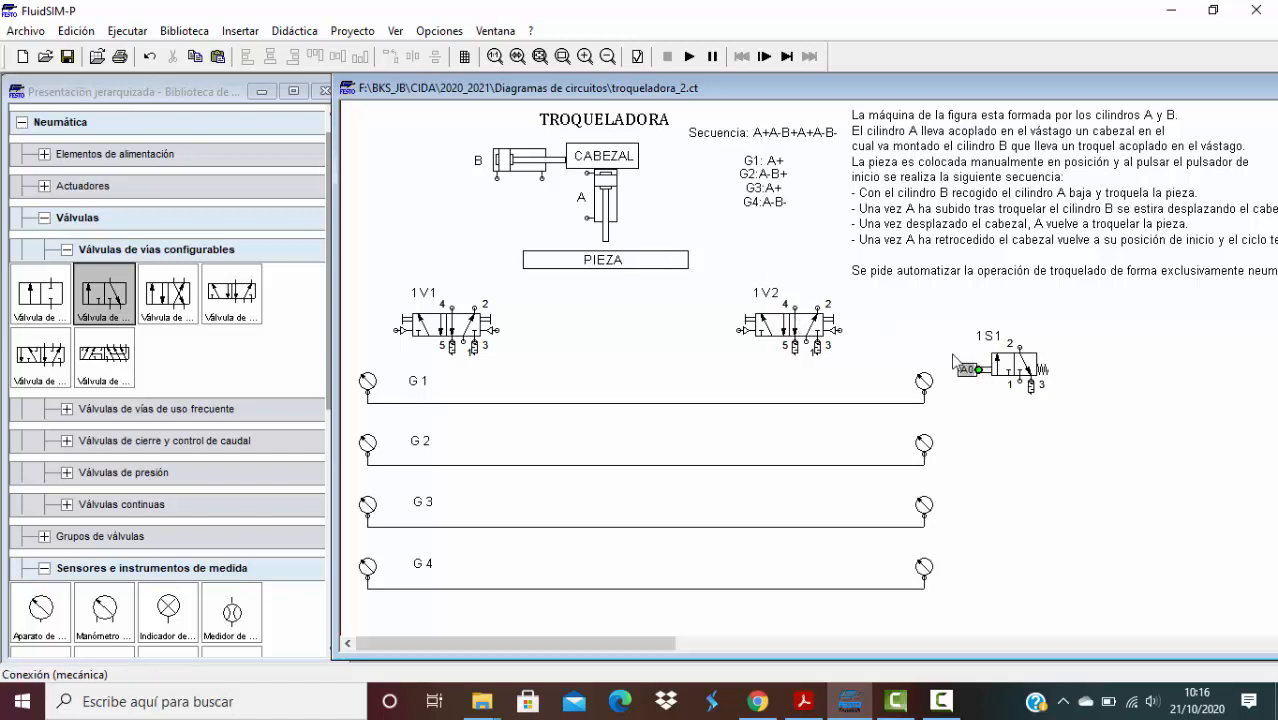
Give cylinder A an actuation label A0 with start position 0 and end position 5 mm.
double_click(607, 203)
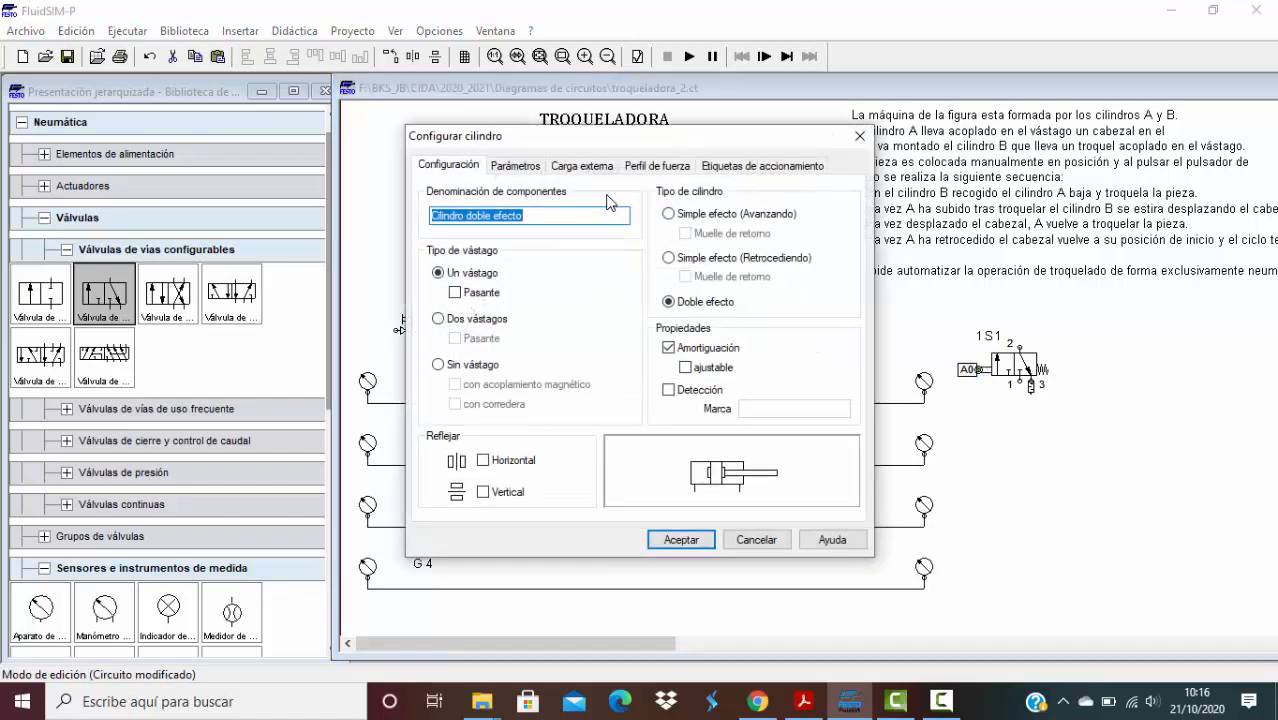
click(742, 166)
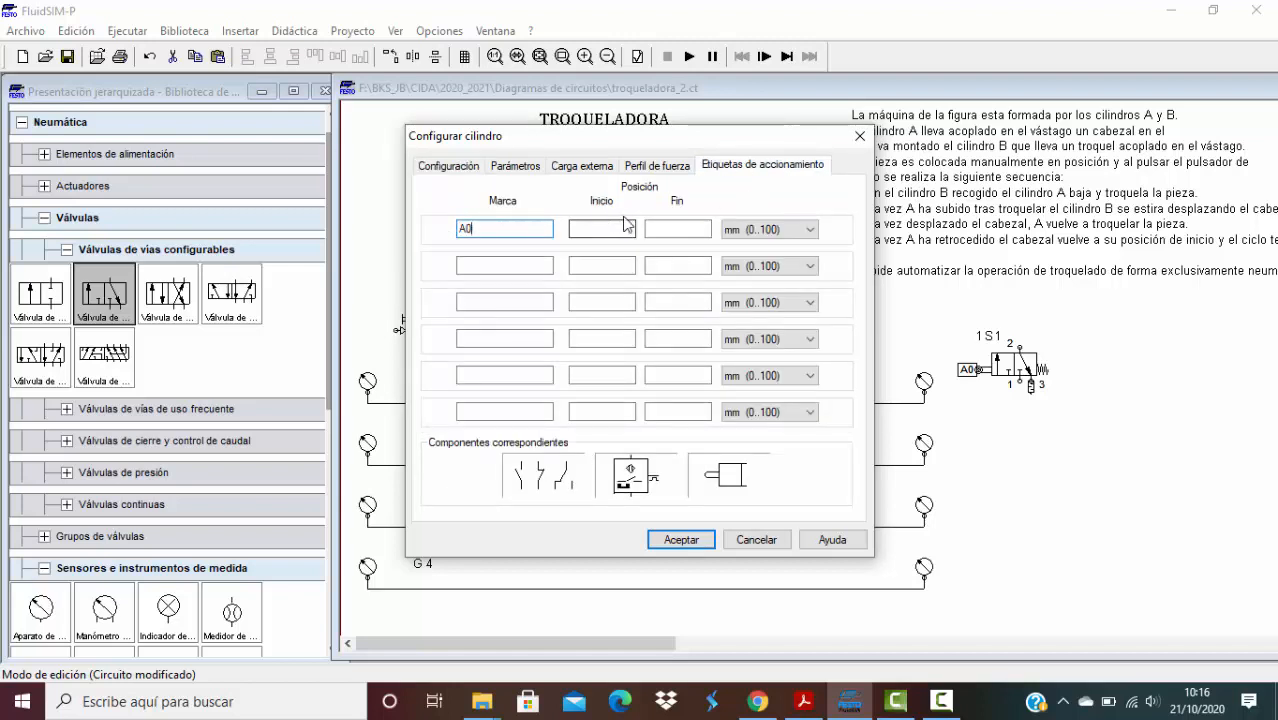
click(632, 231)
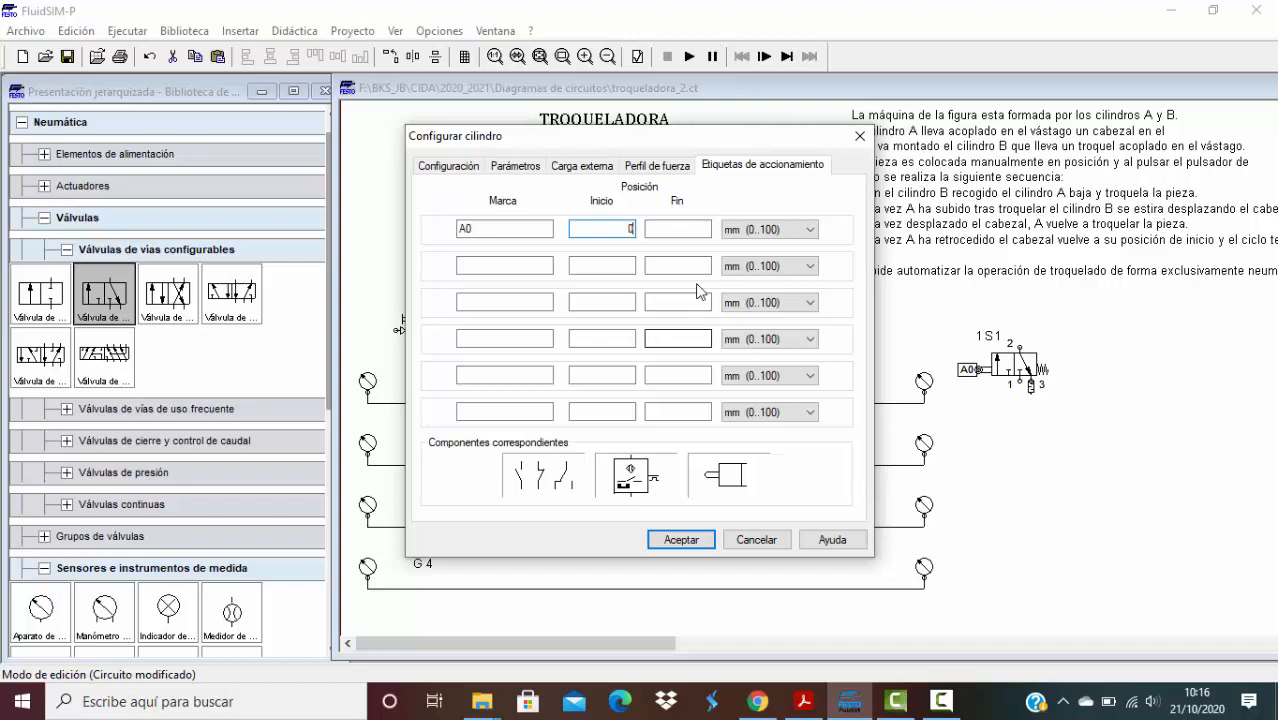
click(710, 228)
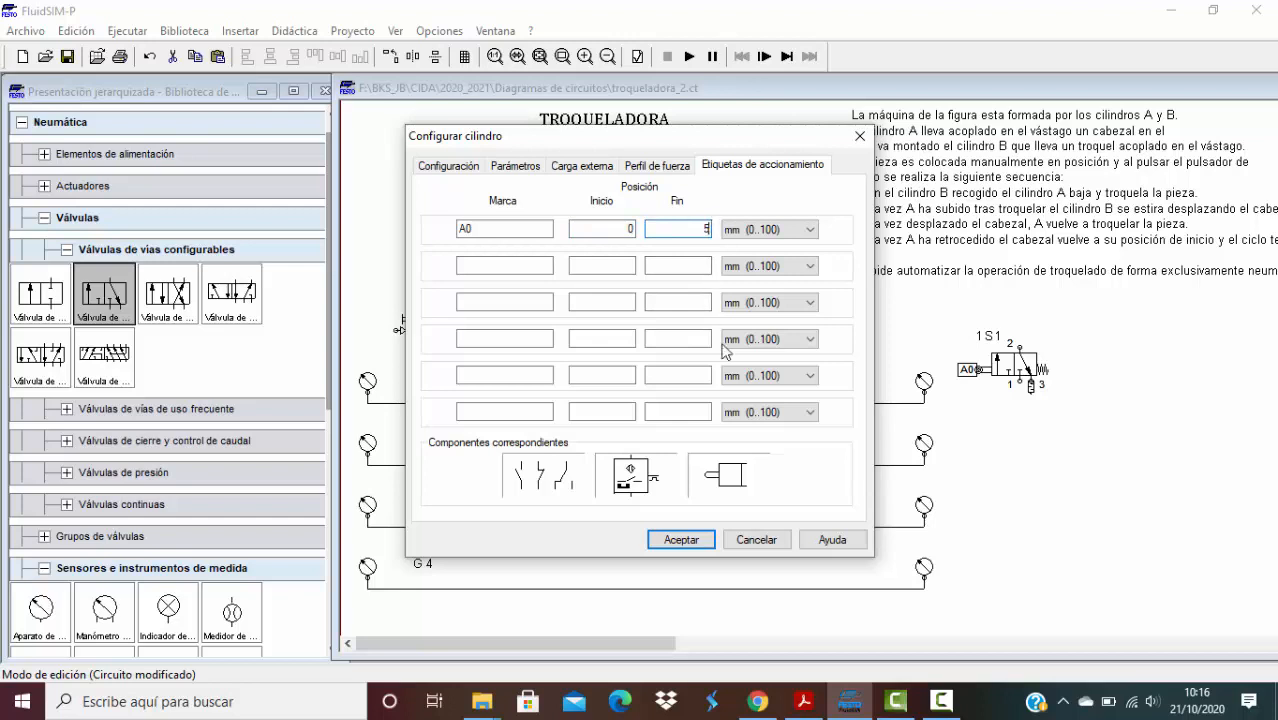
key(Tab)
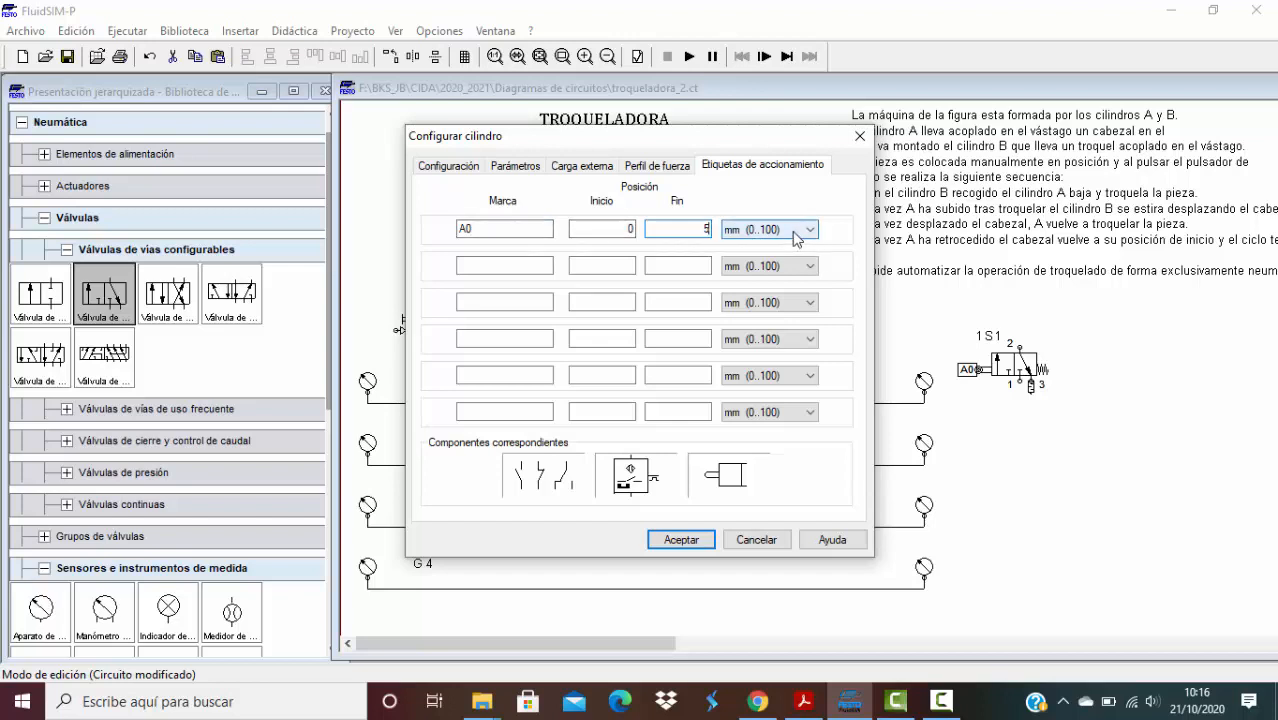
click(685, 539)
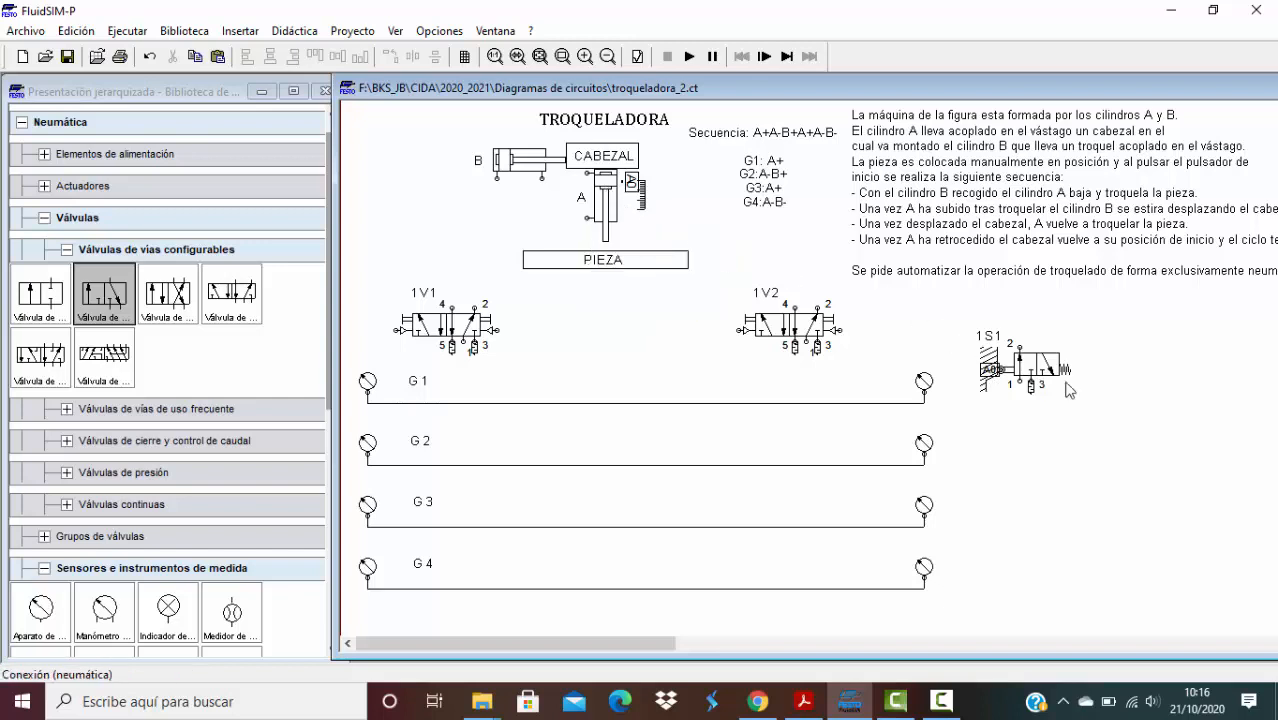
mouse_move(1016, 350)
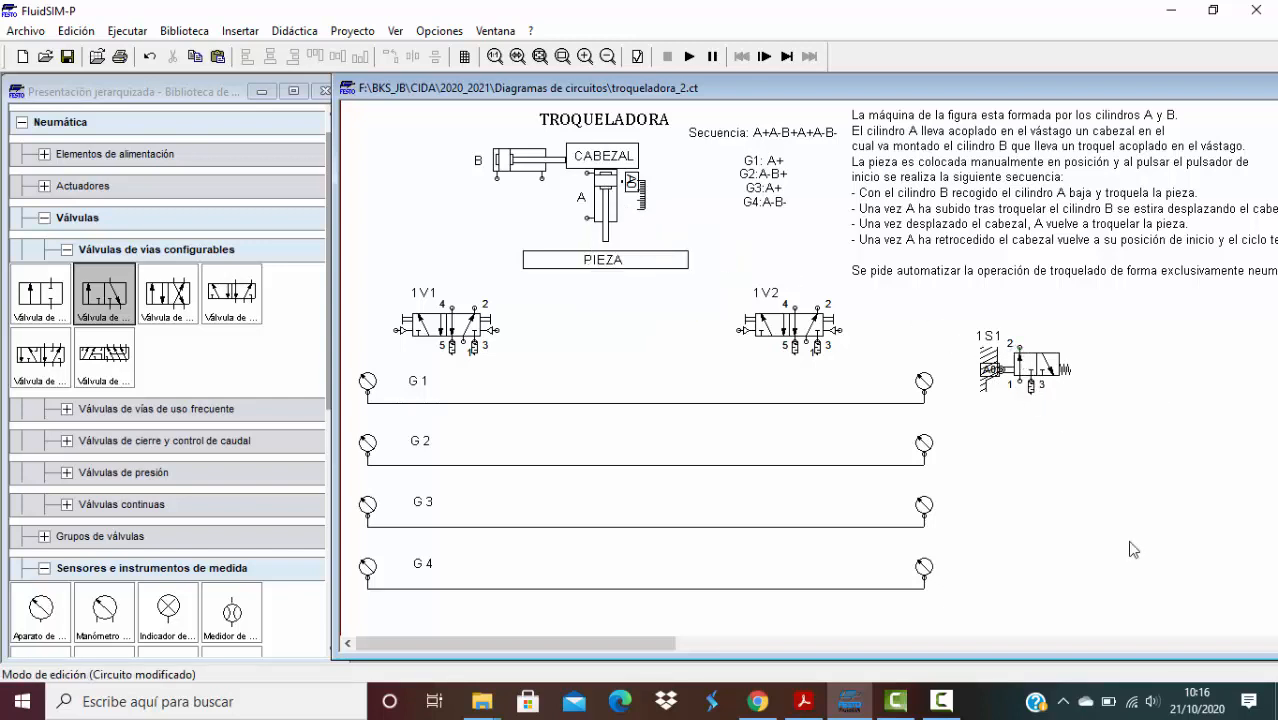
click(941, 701)
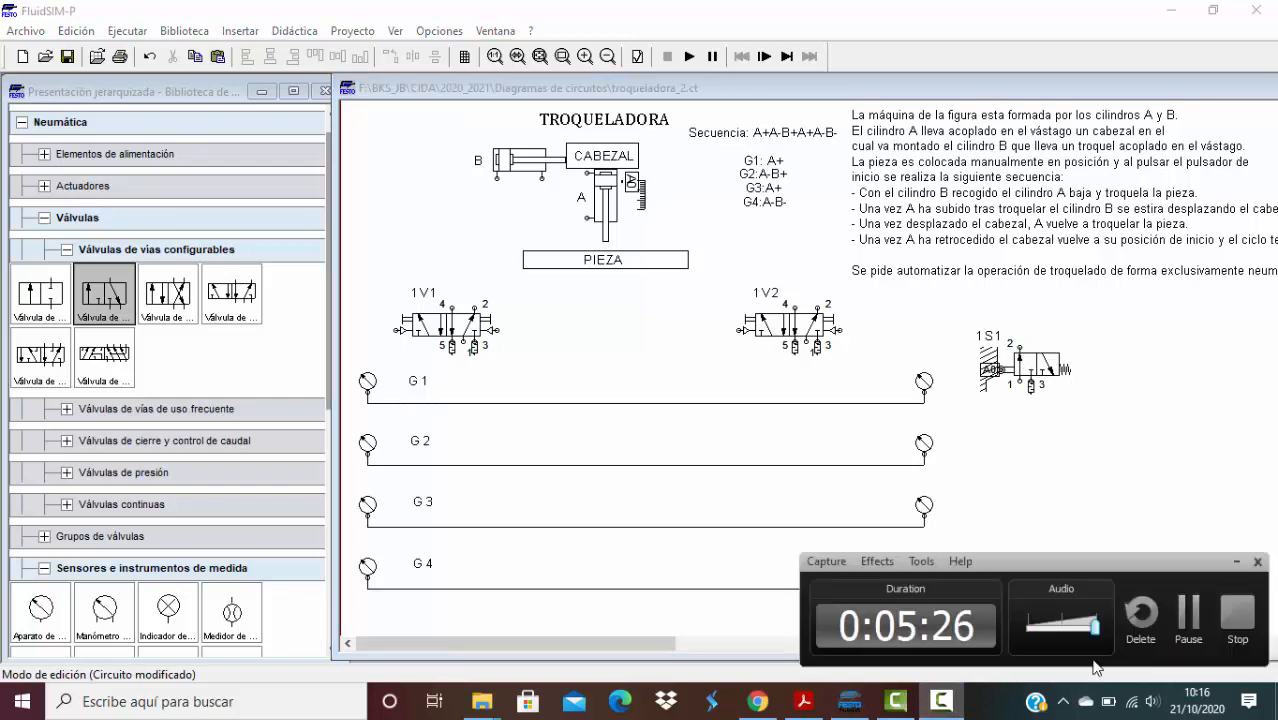
click(1183, 627)
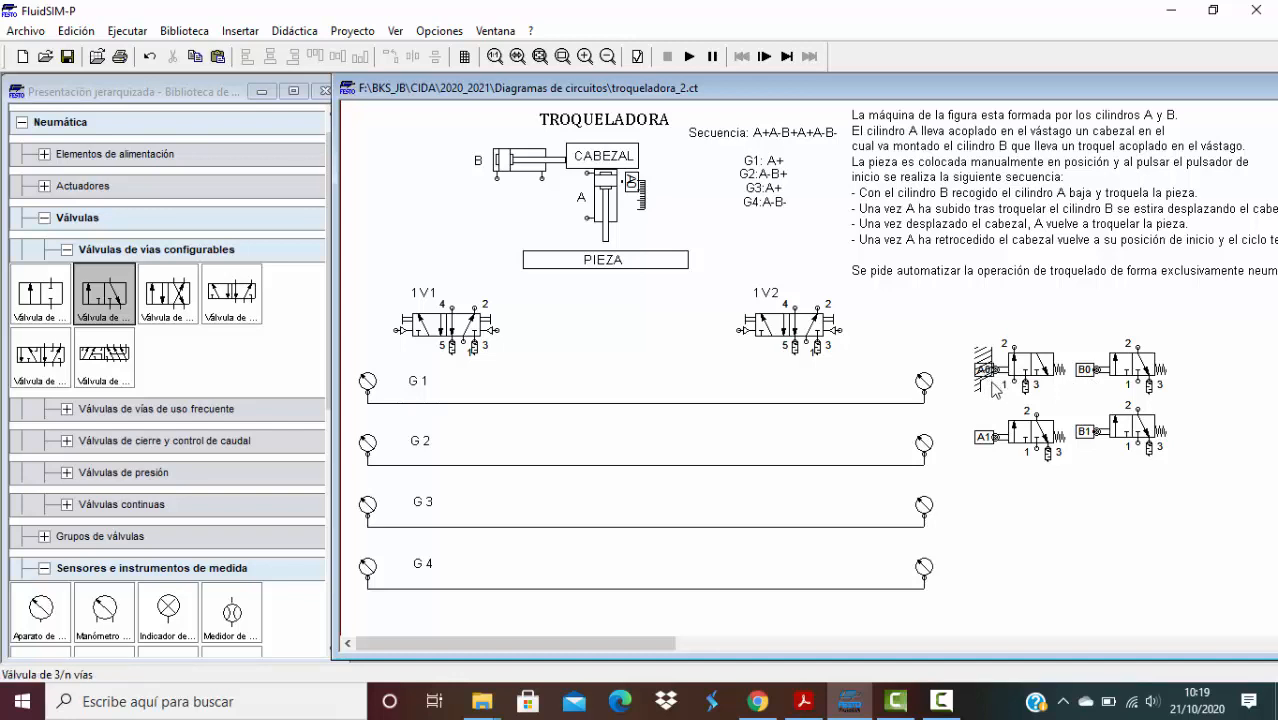
Place a configurable 3/n-way valve below the A1 roller valve and close its exhaust connection 3 with a silencer.
drag(112, 298, 1032, 507)
double_click(1032, 507)
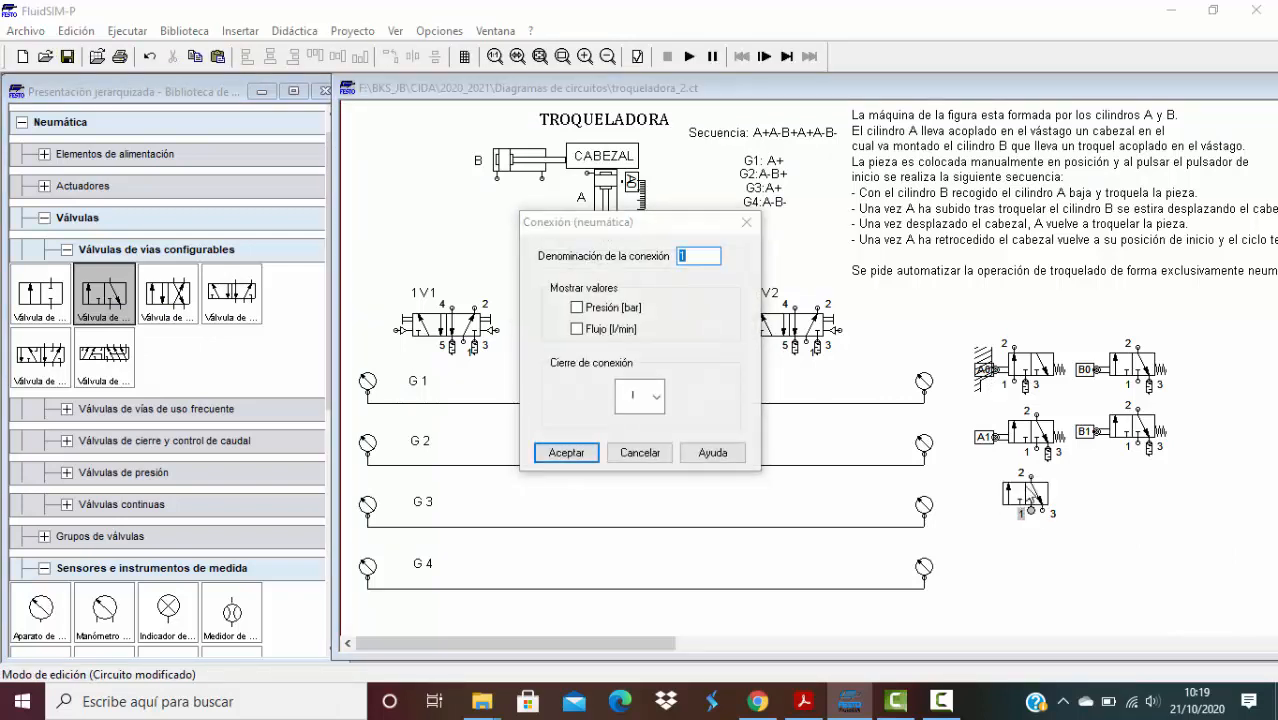
click(636, 456)
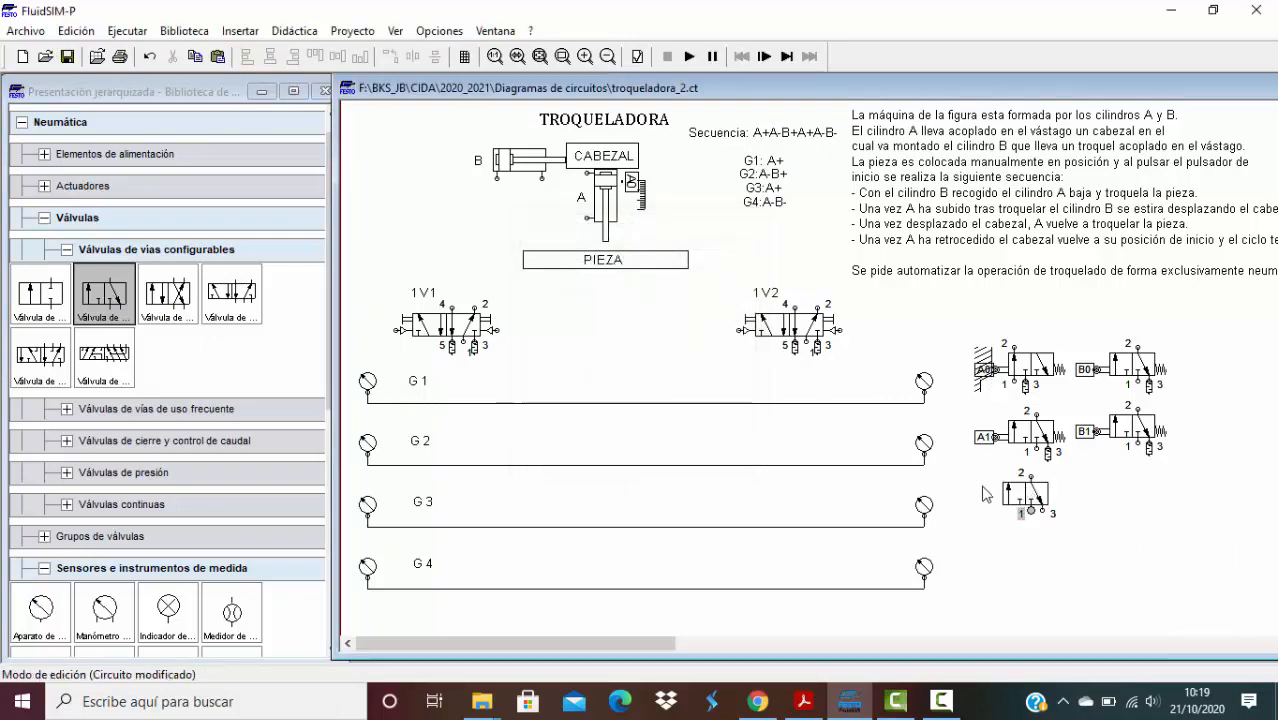
double_click(1042, 510)
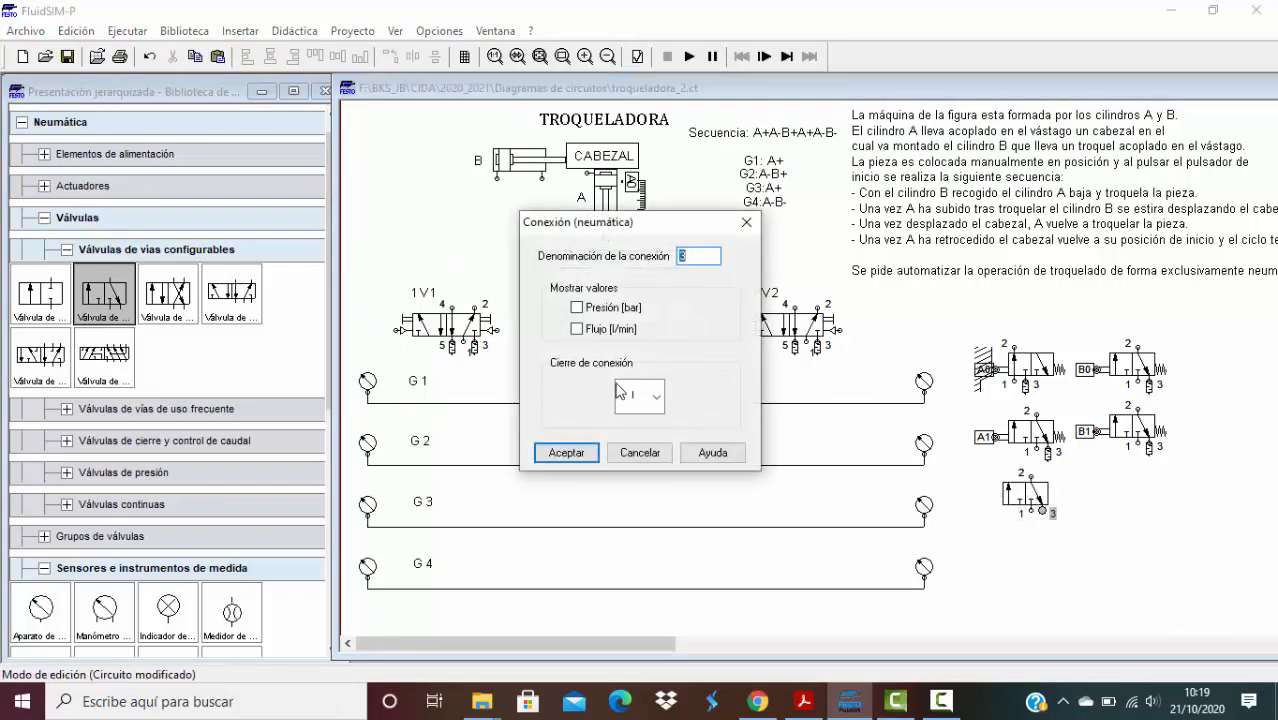
click(645, 409)
click(633, 545)
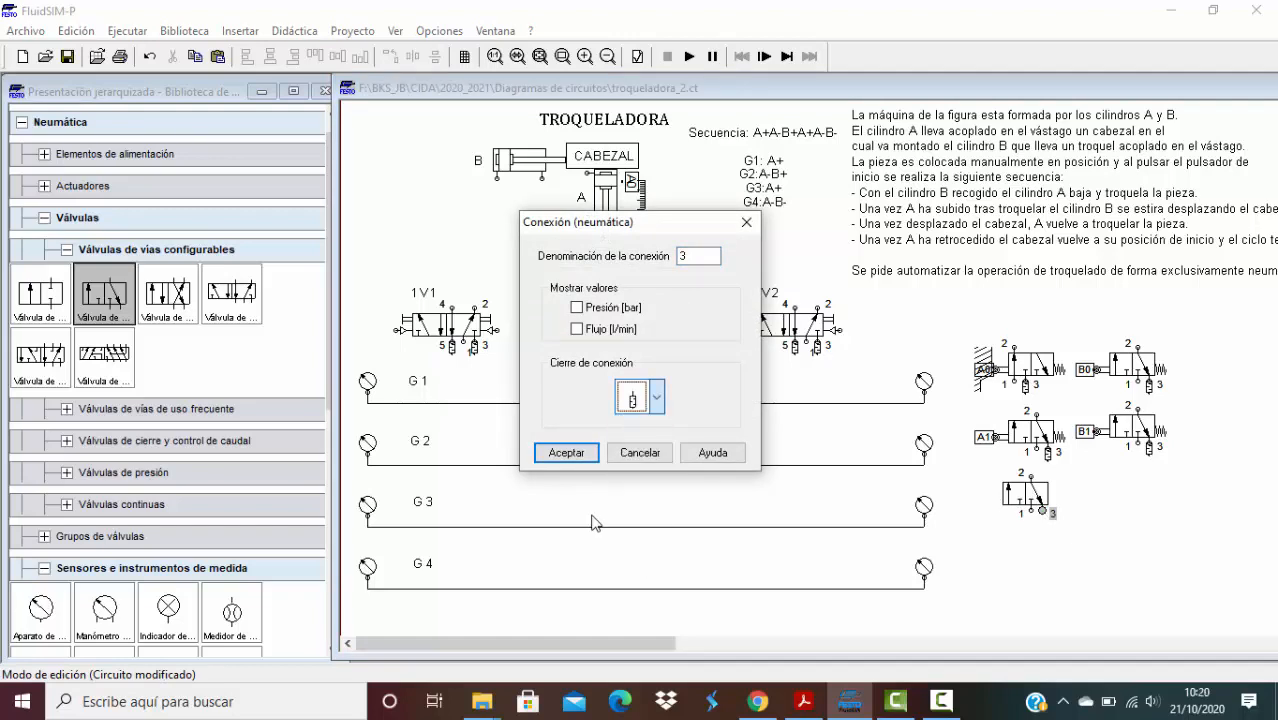
click(566, 452)
Give the new 3/n-way valve the general manual actuator (Esfuerzo muscular) on its left side and a spring return (Retorno de muelle) on its right.
double_click(1025, 496)
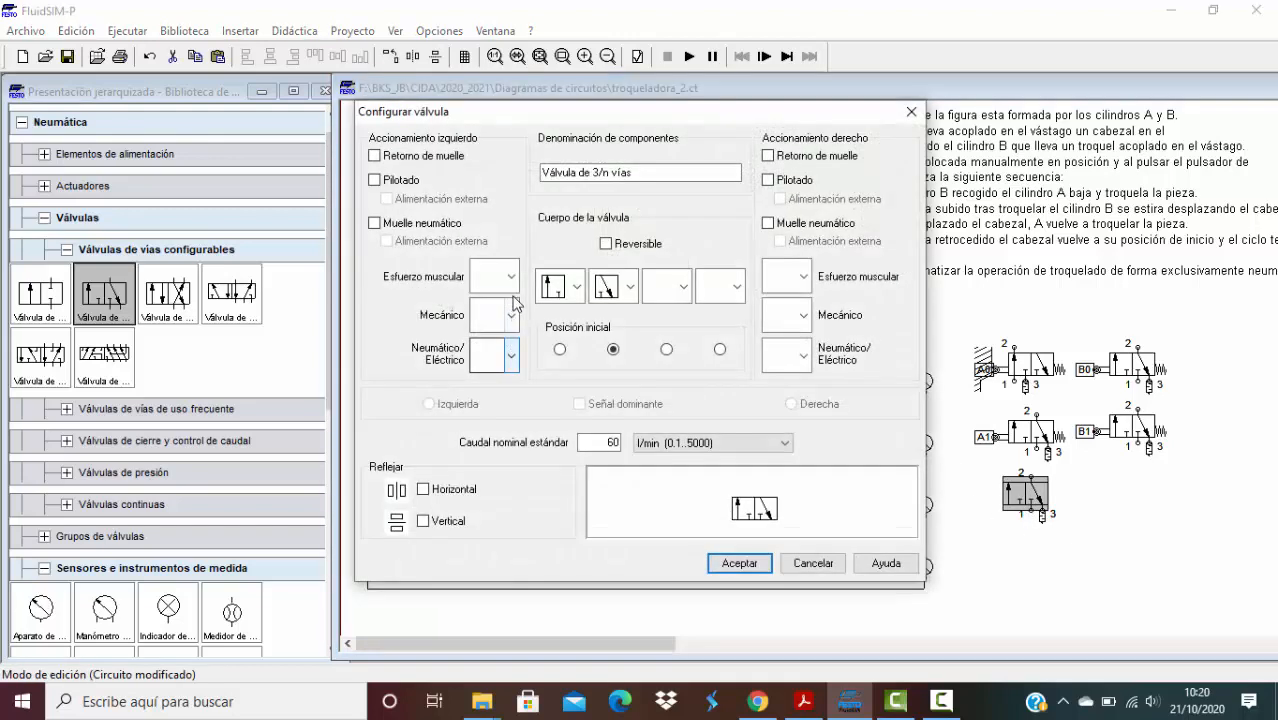
click(511, 277)
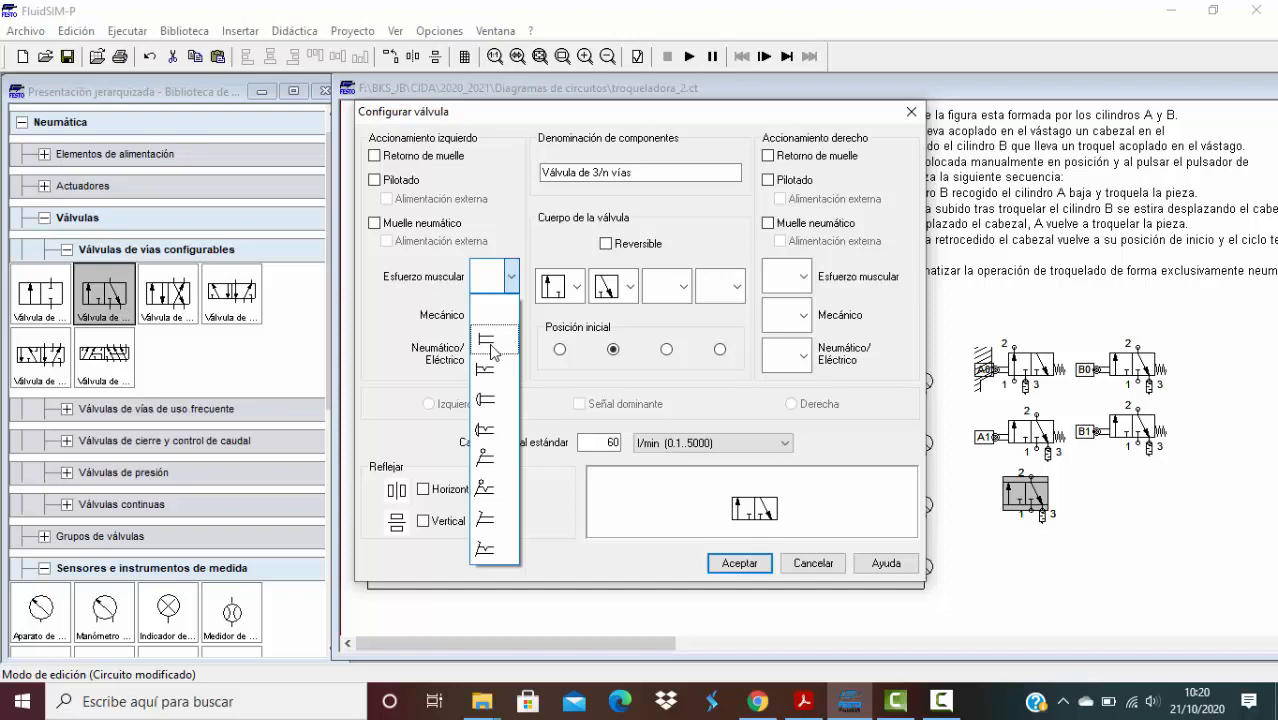
click(488, 343)
click(740, 563)
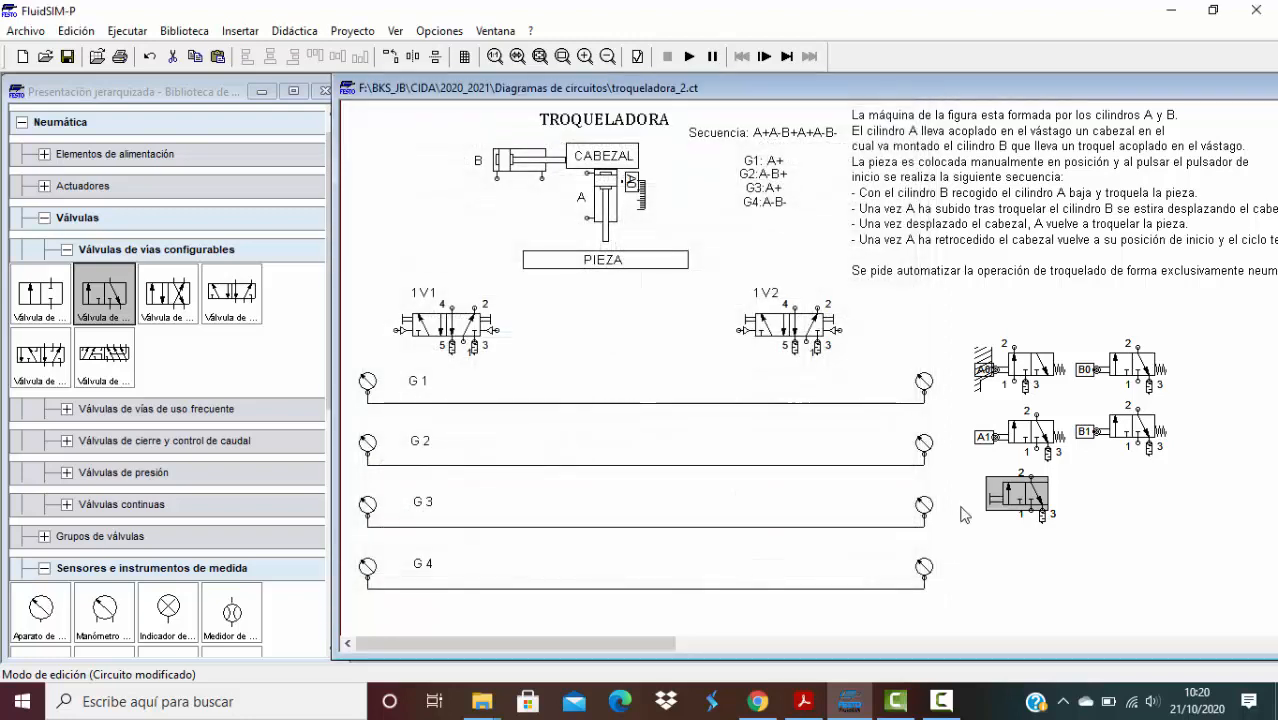
double_click(1030, 496)
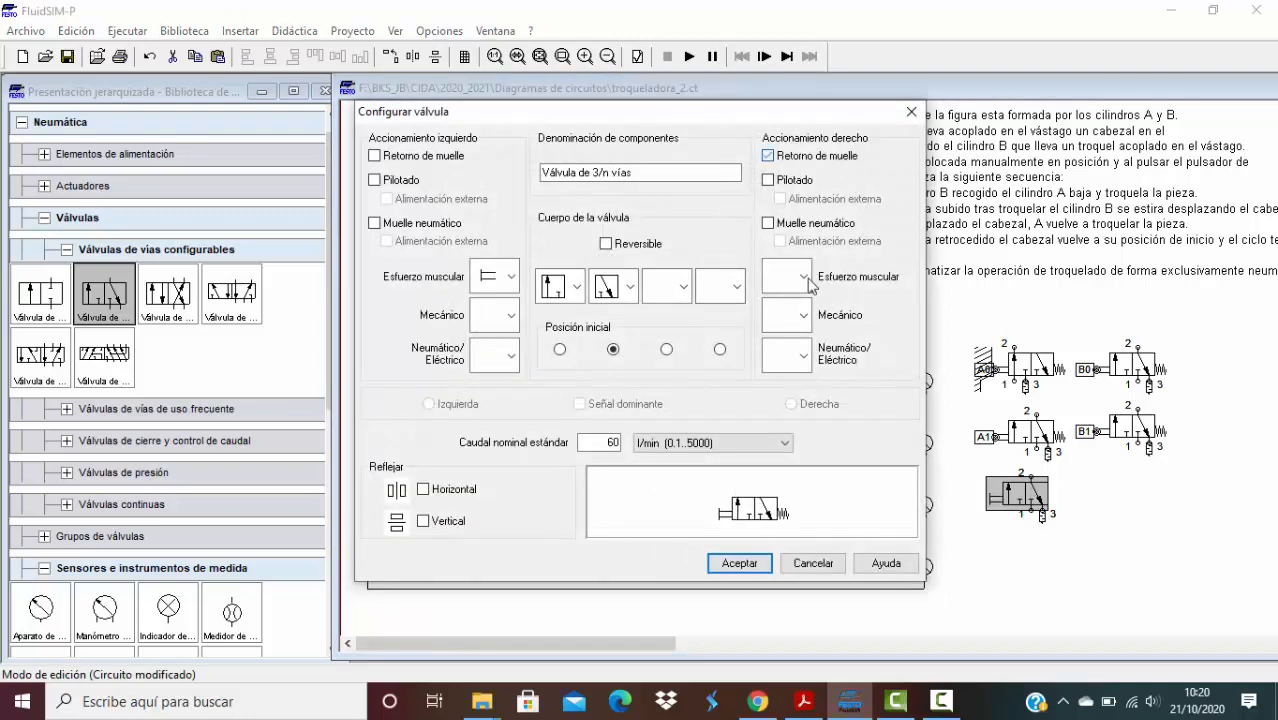
click(740, 563)
click(1143, 529)
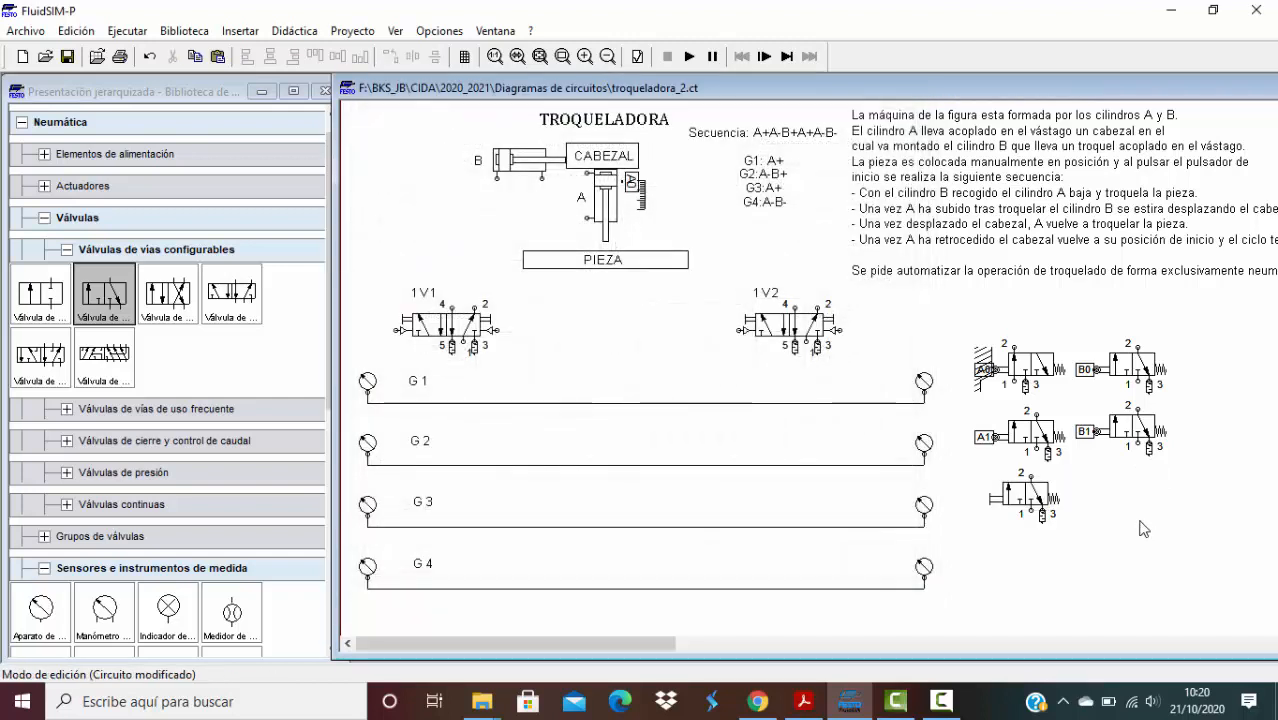
Copy the 1V1 label to just below the manually operated 3/n-way valve and change the copy's text to 1S0.
click(427, 293)
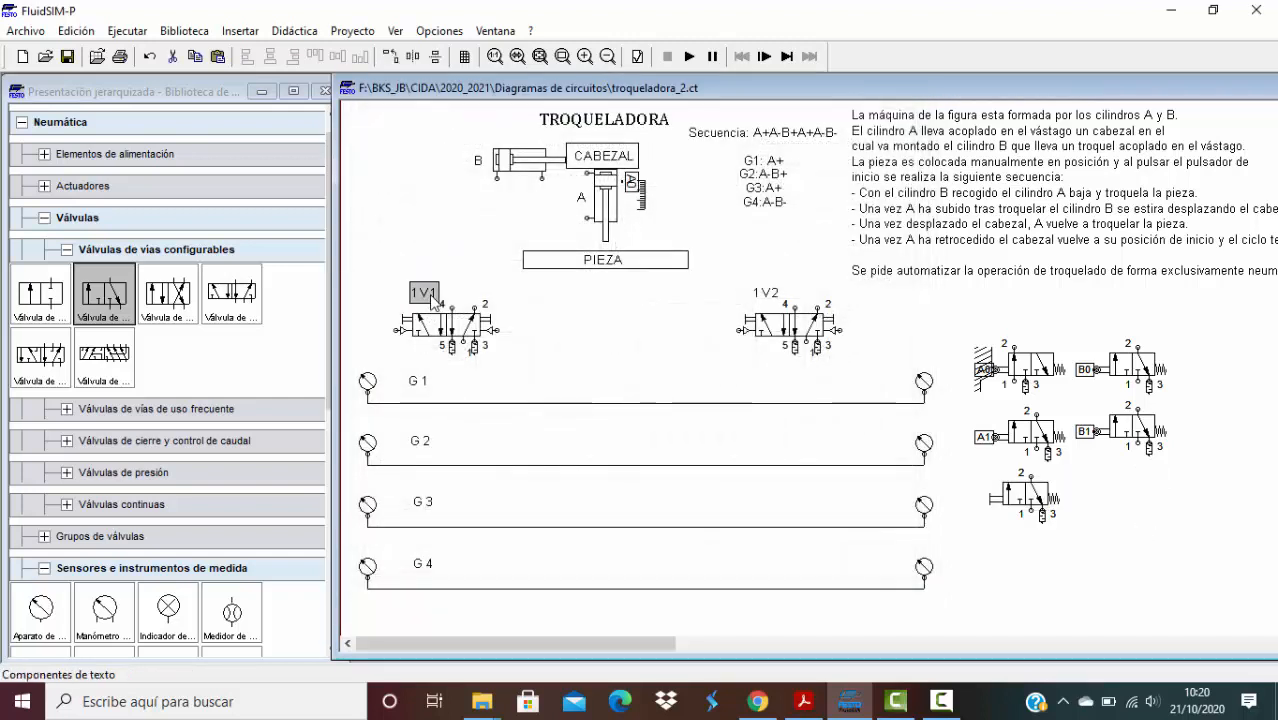
key(ctrl+c)
key(ctrl+v)
drag(915, 408, 1003, 527)
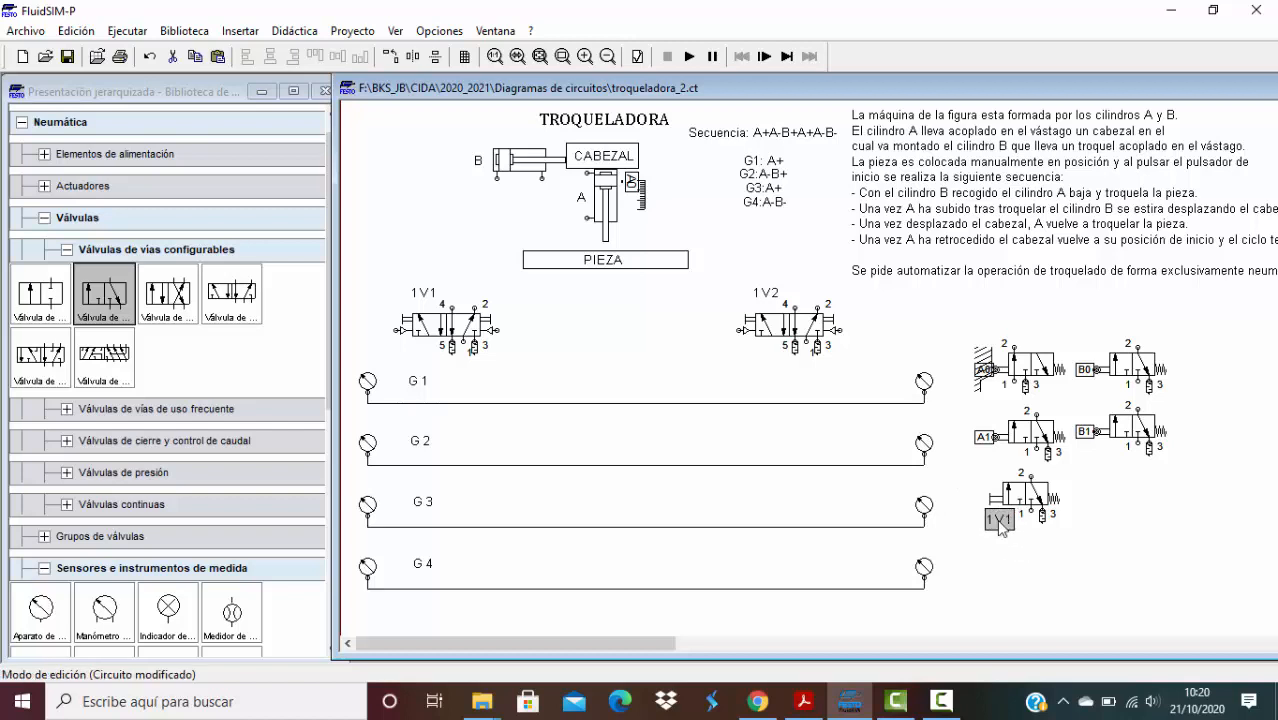
double_click(1003, 527)
click(544, 260)
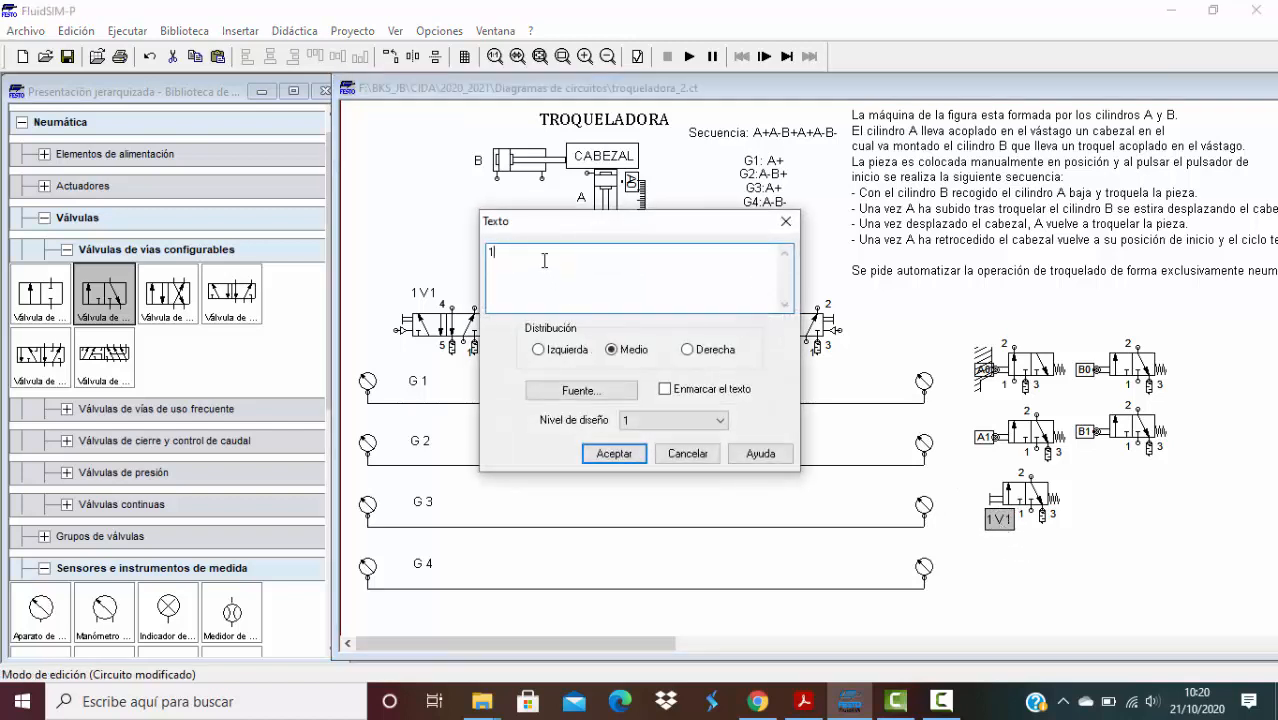
text(S0)
click(596, 452)
Copy the A0 roller valve and place the copy below valve 1S0, beside the G4 line.
scroll(1130, 472, down, 1)
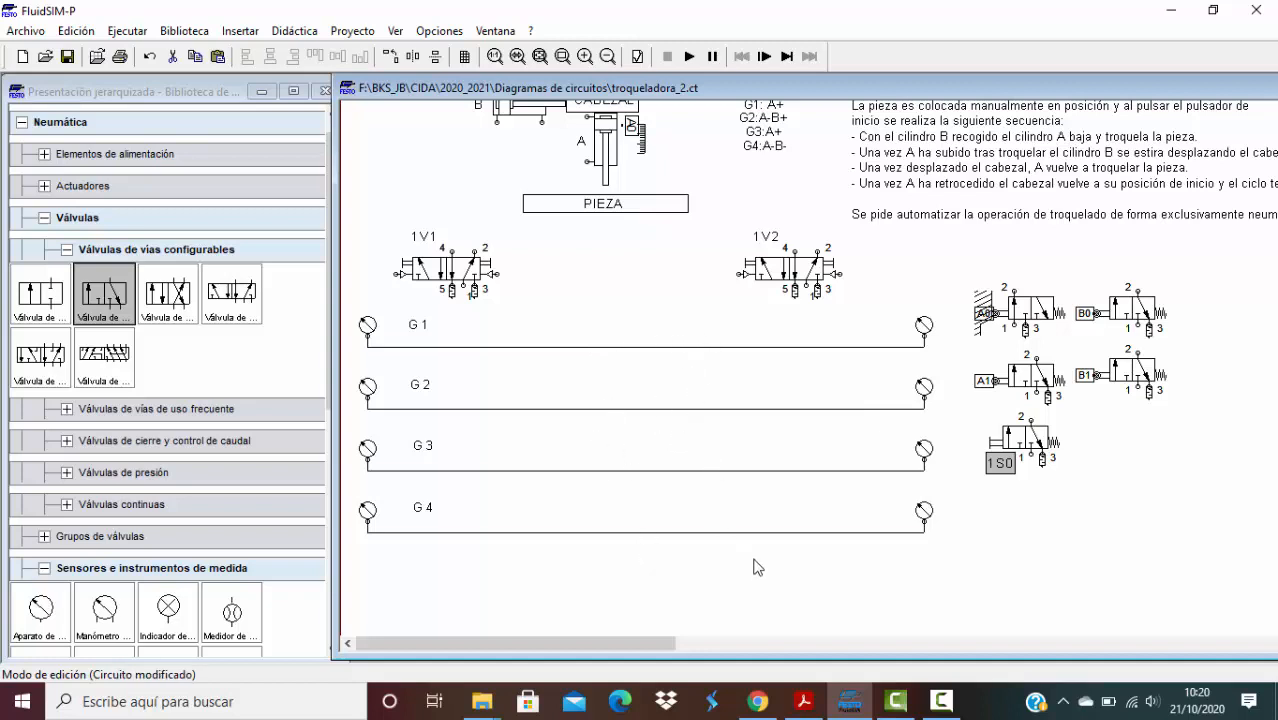
click(1041, 318)
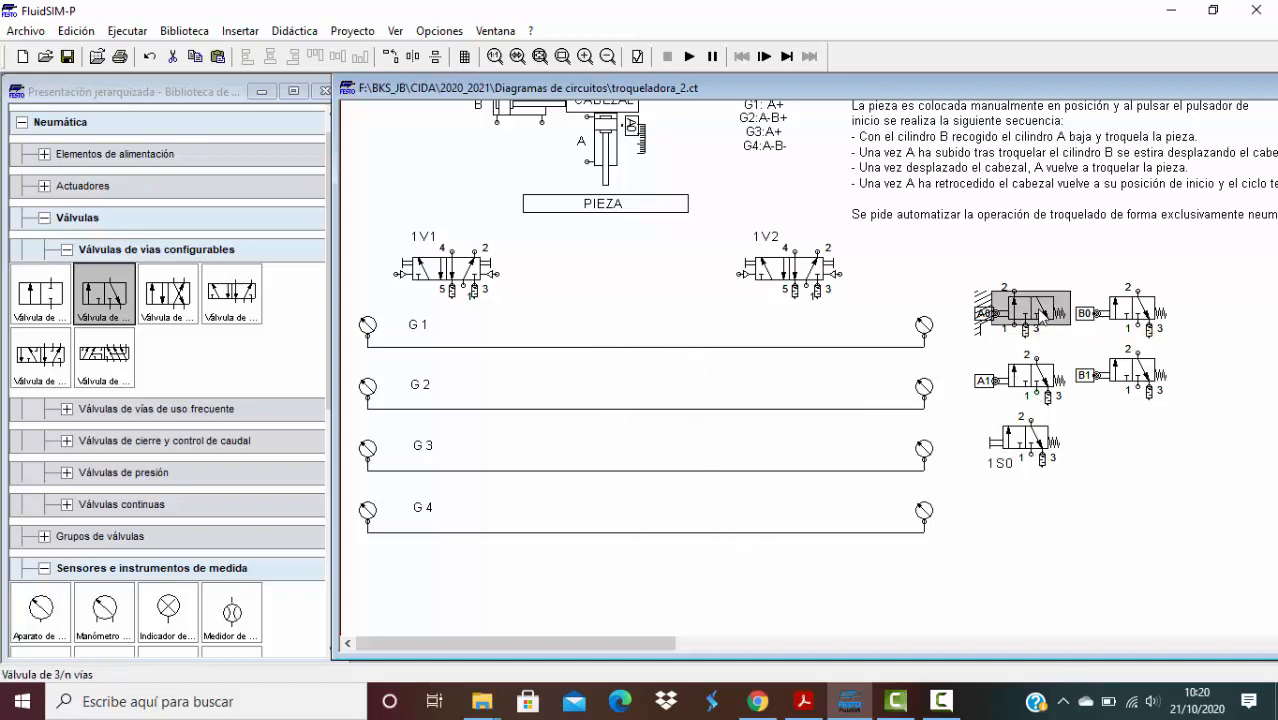
key(ctrl+c)
key(ctrl+v)
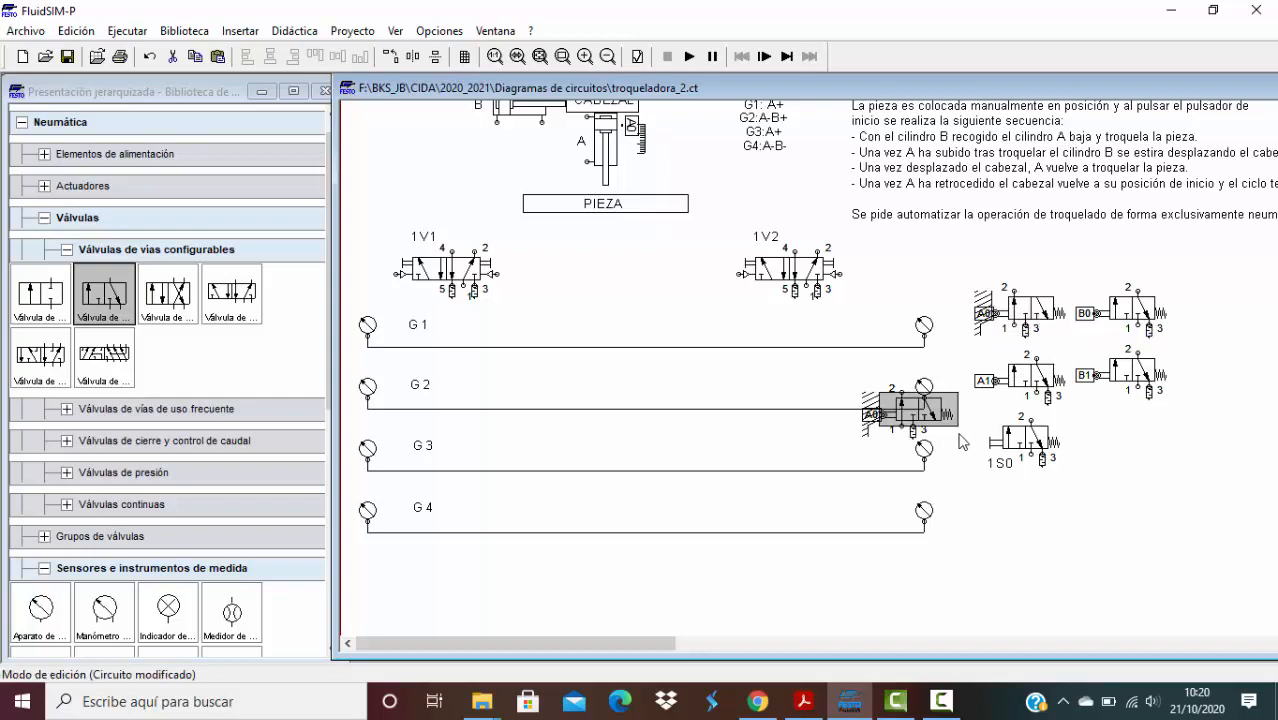
drag(925, 424, 1037, 534)
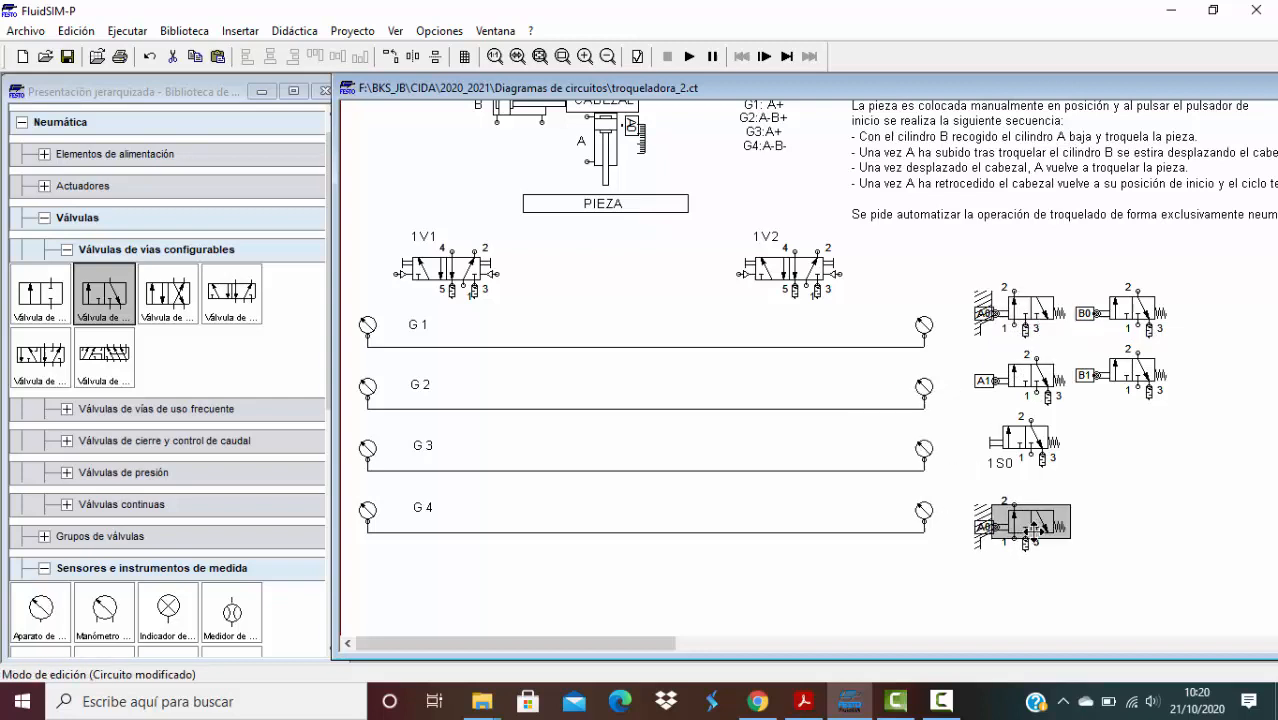
Replace the copied valve's left roller actuator with the general manual actuator (Esfuerzo muscular) and direct pneumatic actuation.
double_click(1037, 534)
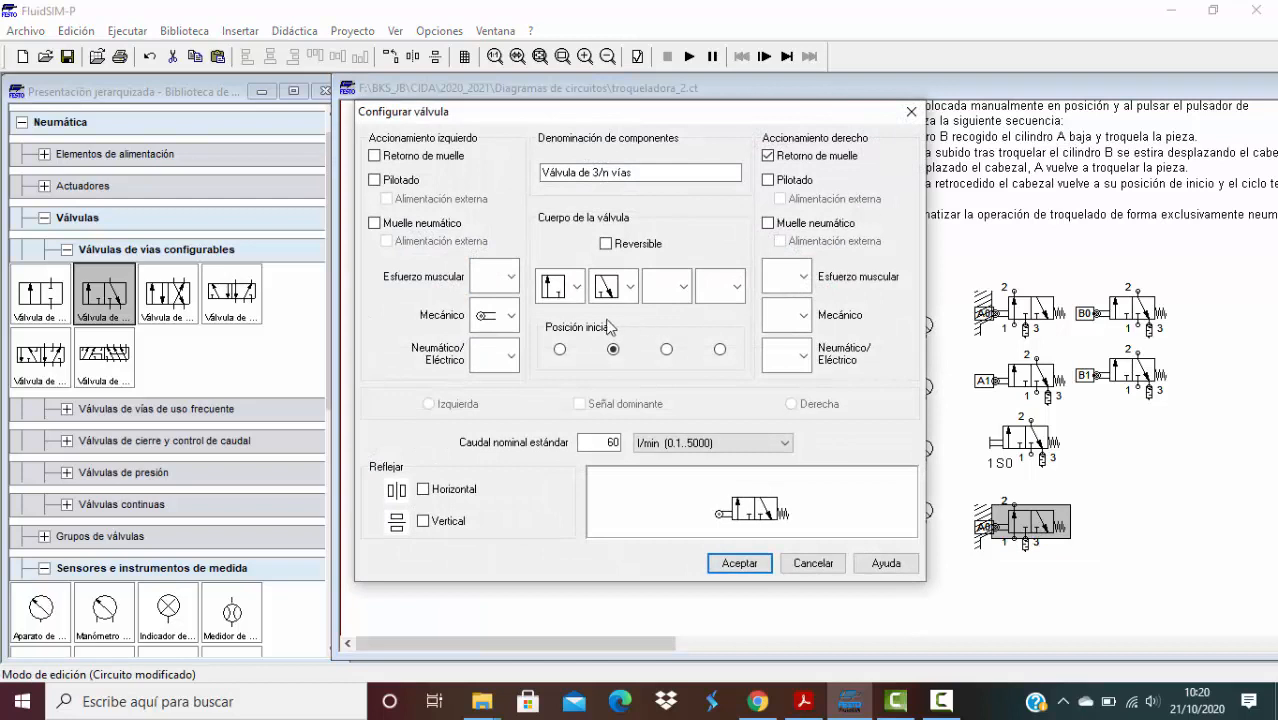
click(511, 316)
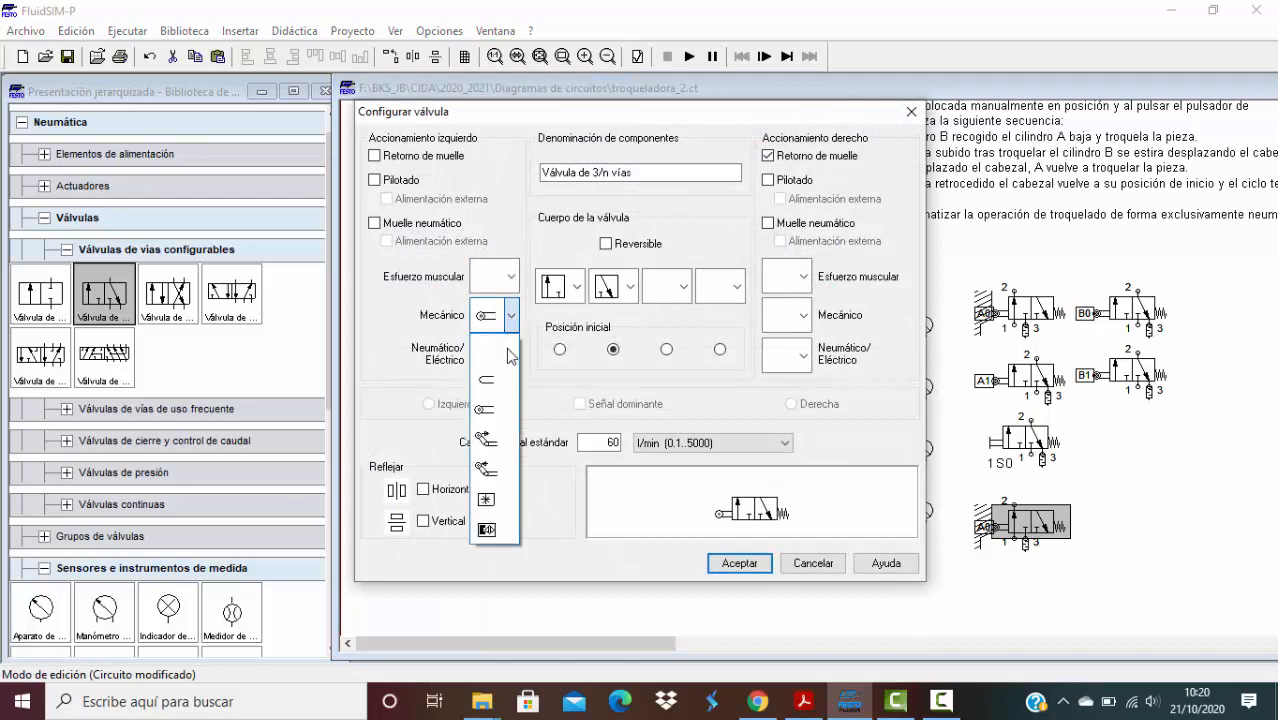
click(498, 345)
click(511, 277)
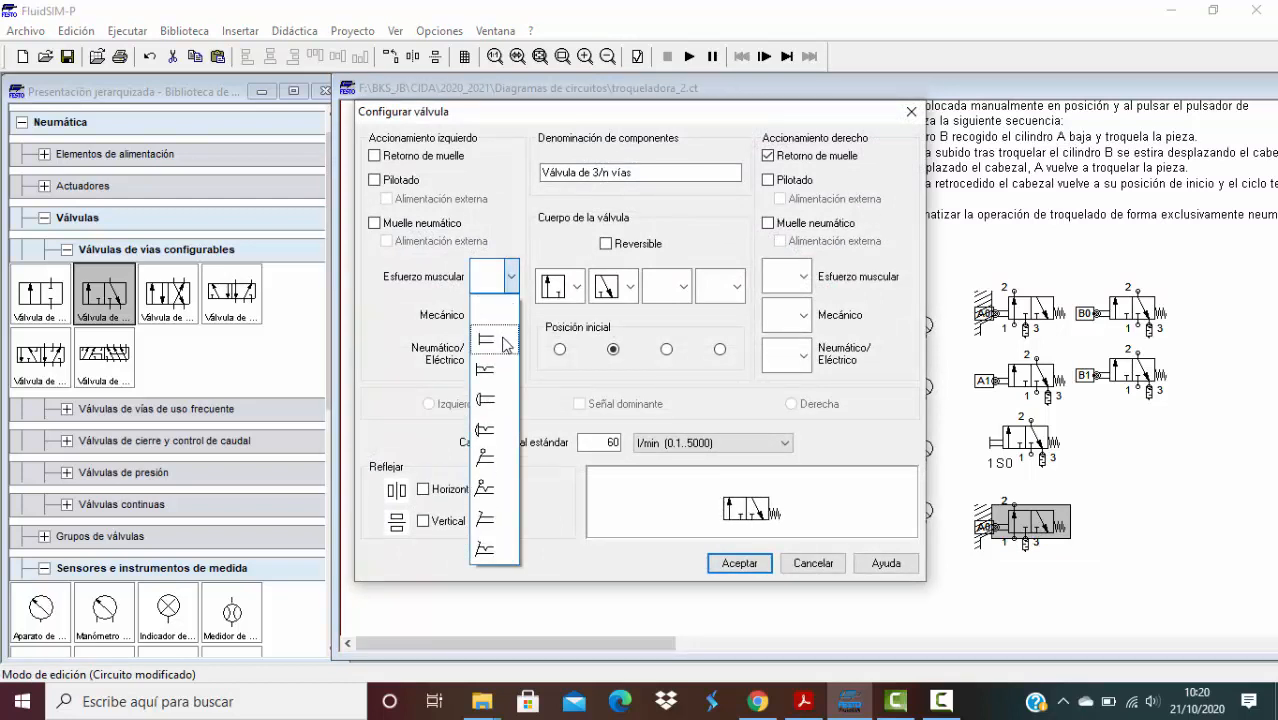
click(511, 306)
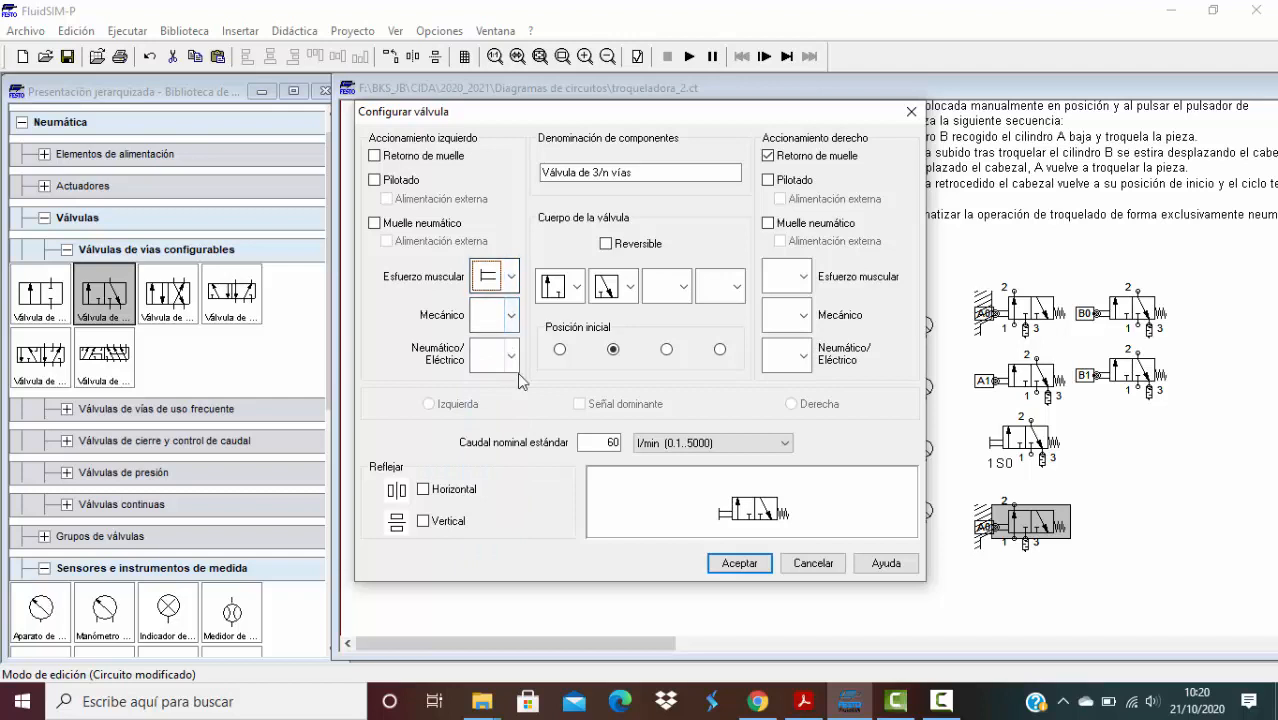
click(511, 356)
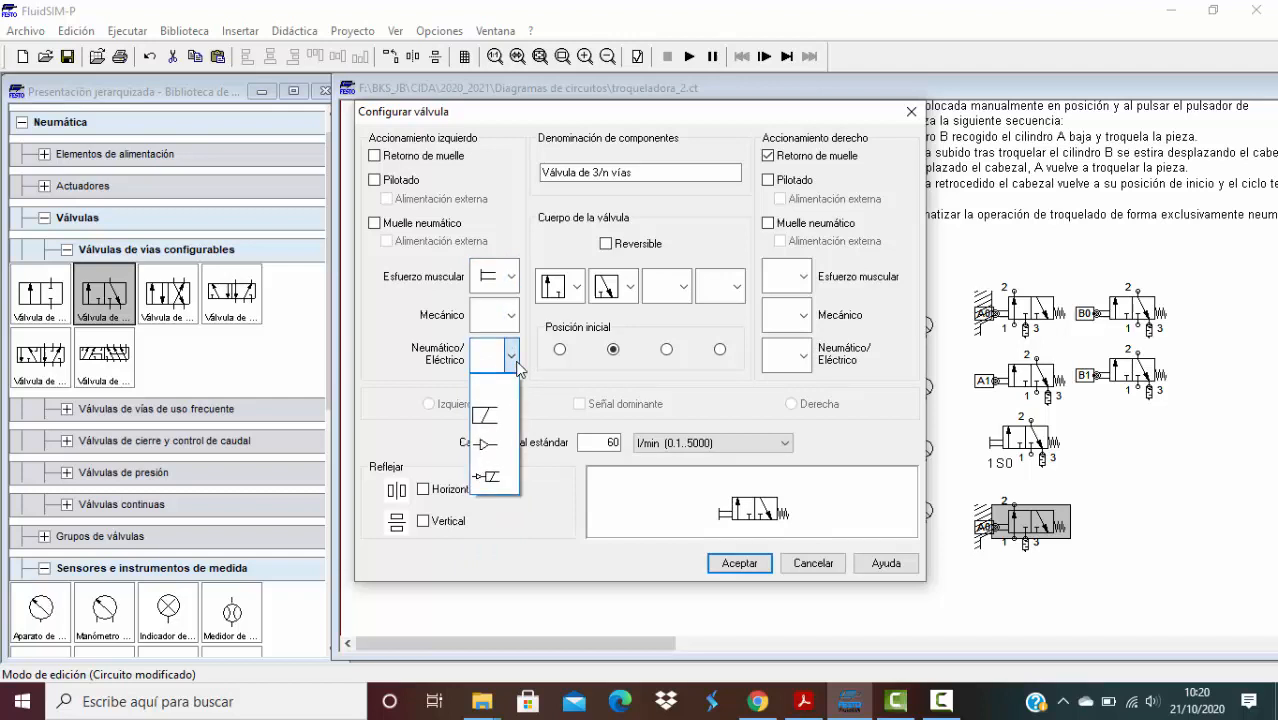
click(491, 452)
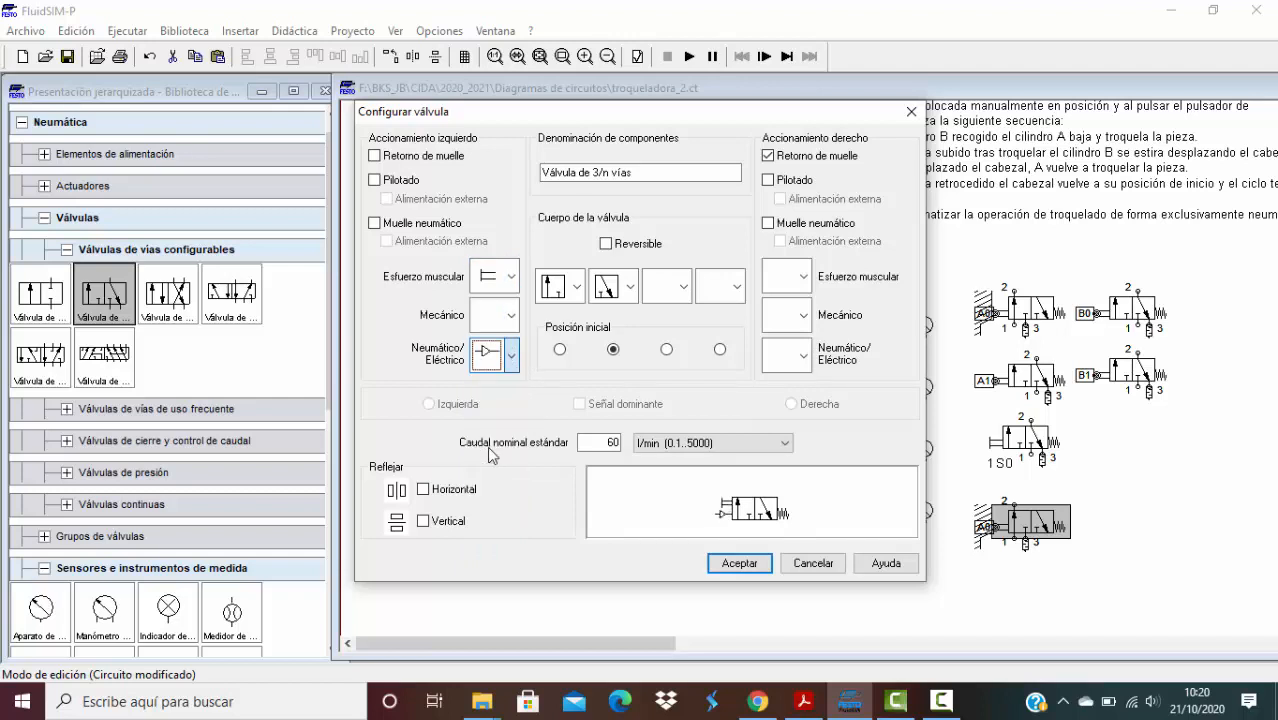
Give the copied valve's right side pneumatic and general manual actuation, and remove its spring return (Retorno de muelle).
click(803, 356)
click(783, 446)
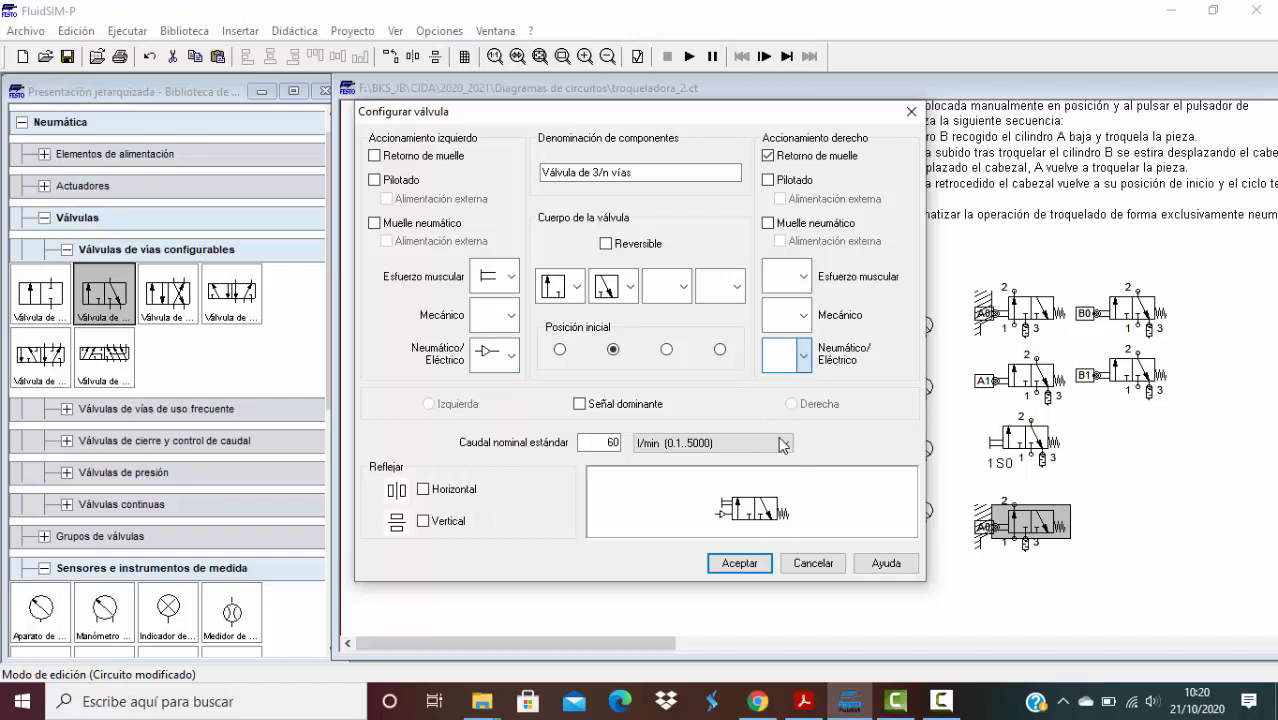
click(803, 276)
click(787, 345)
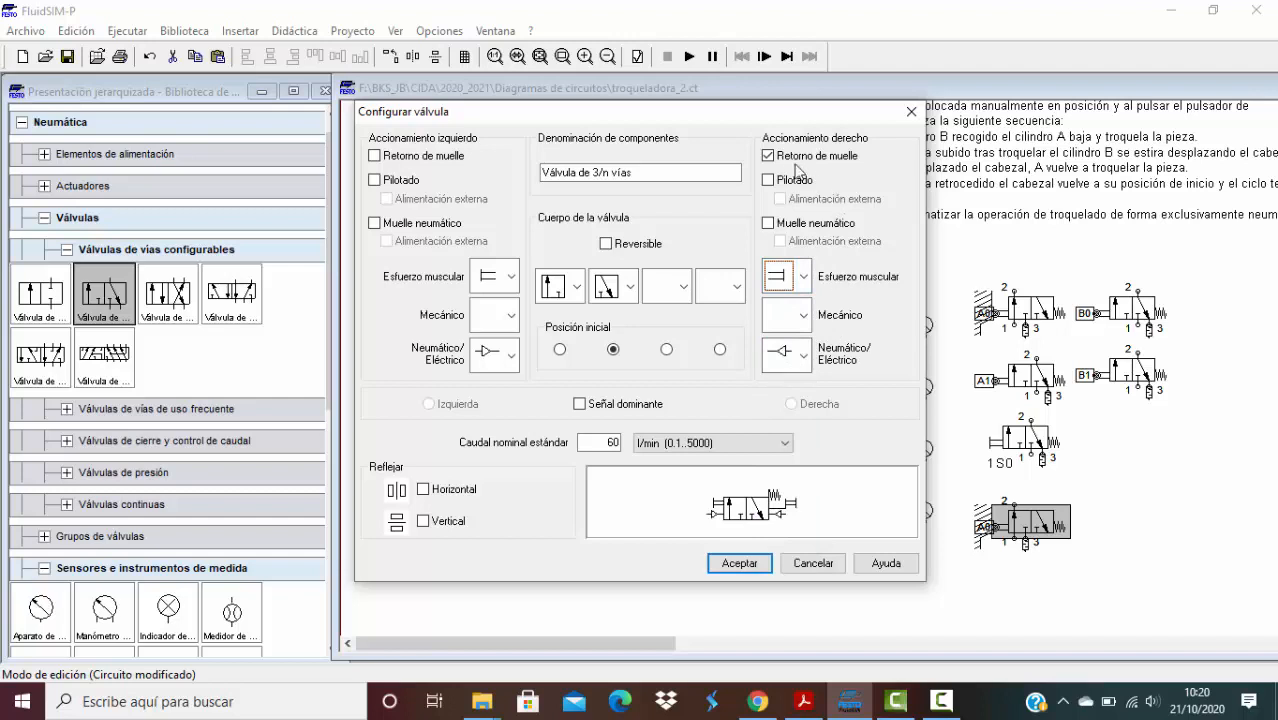
click(768, 155)
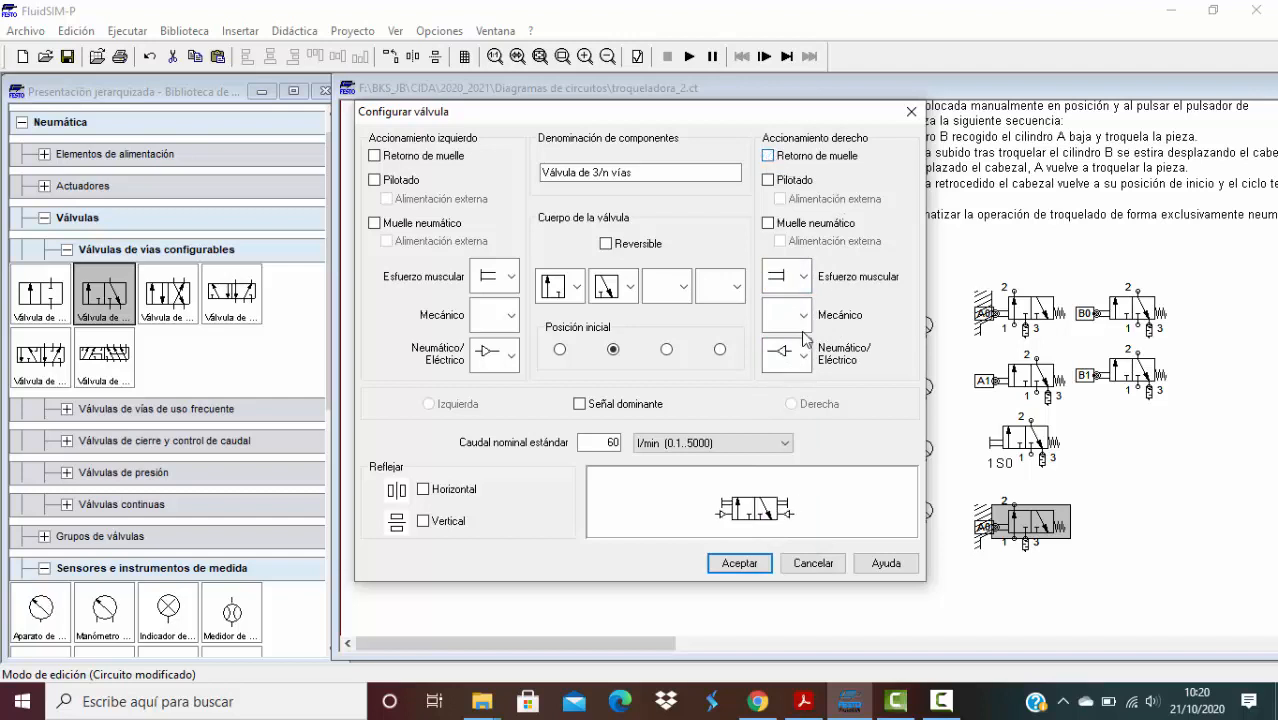
click(740, 563)
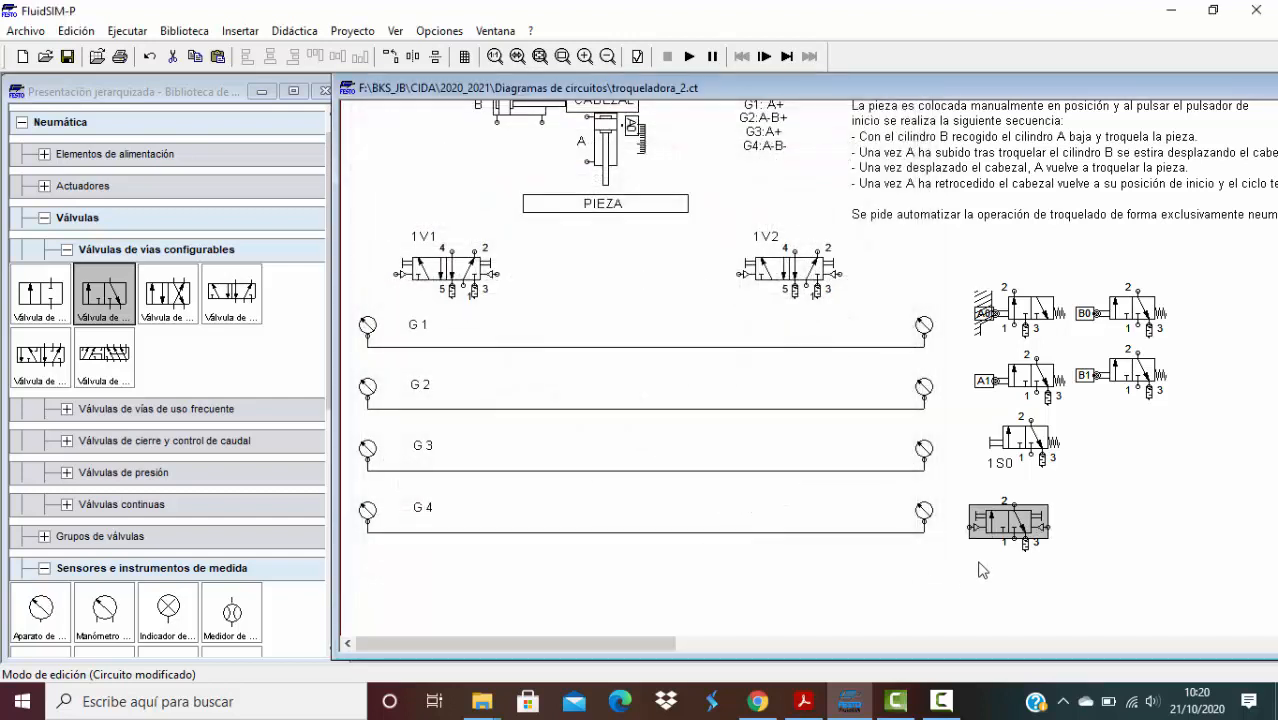
click(1085, 580)
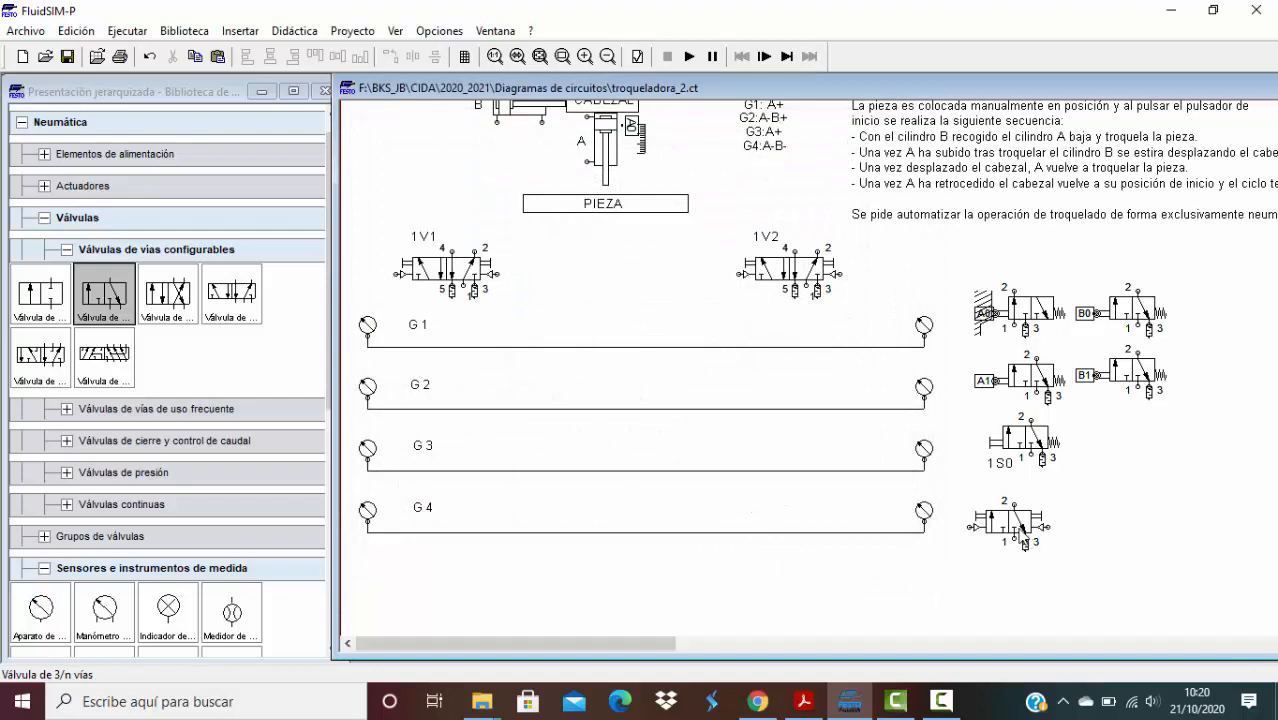
click(1022, 535)
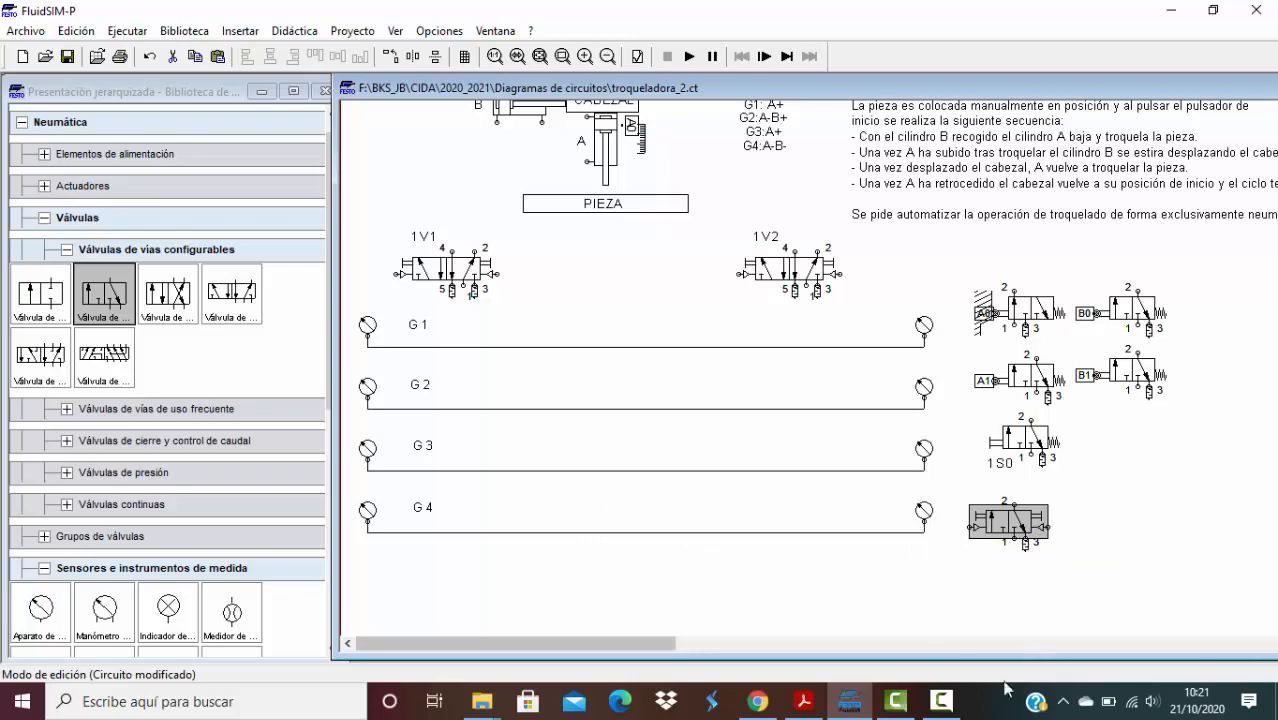
click(941, 701)
click(862, 450)
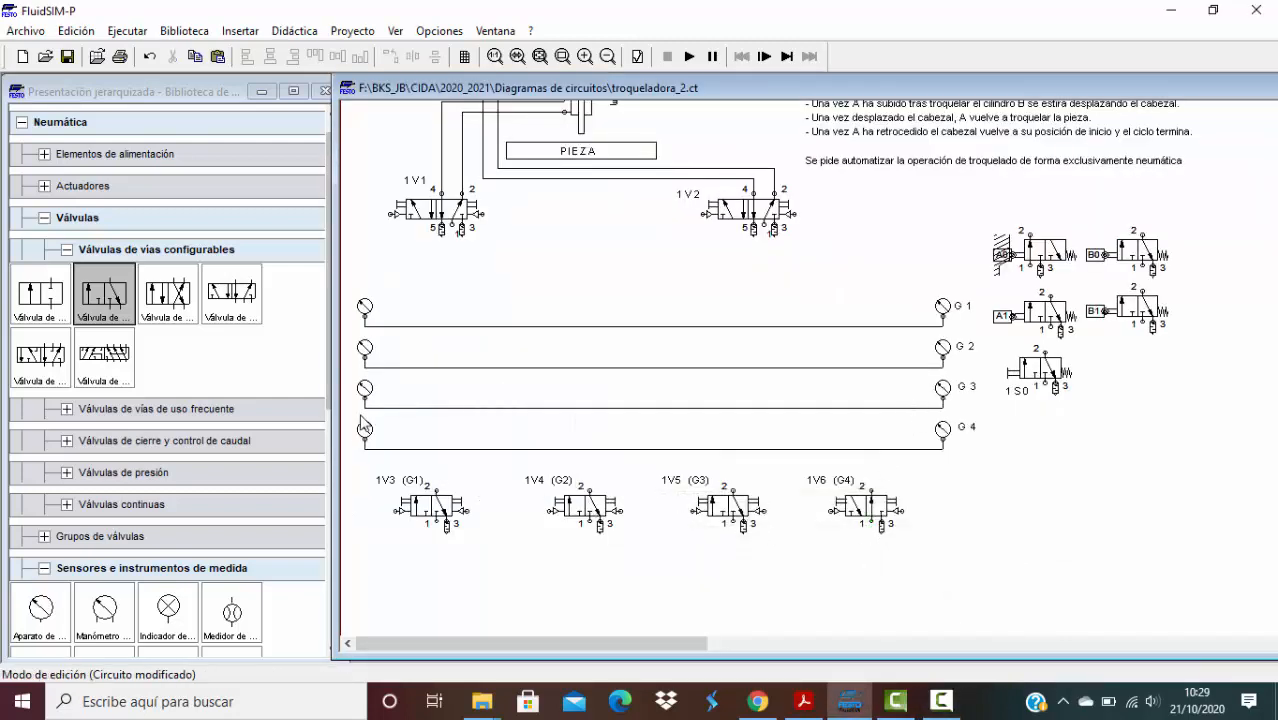
Place a compressed air source and a service unit below memory valve 1V3 (G1), and connect the source to the unit's inlet.
double_click(56, 159)
drag(35, 222, 374, 602)
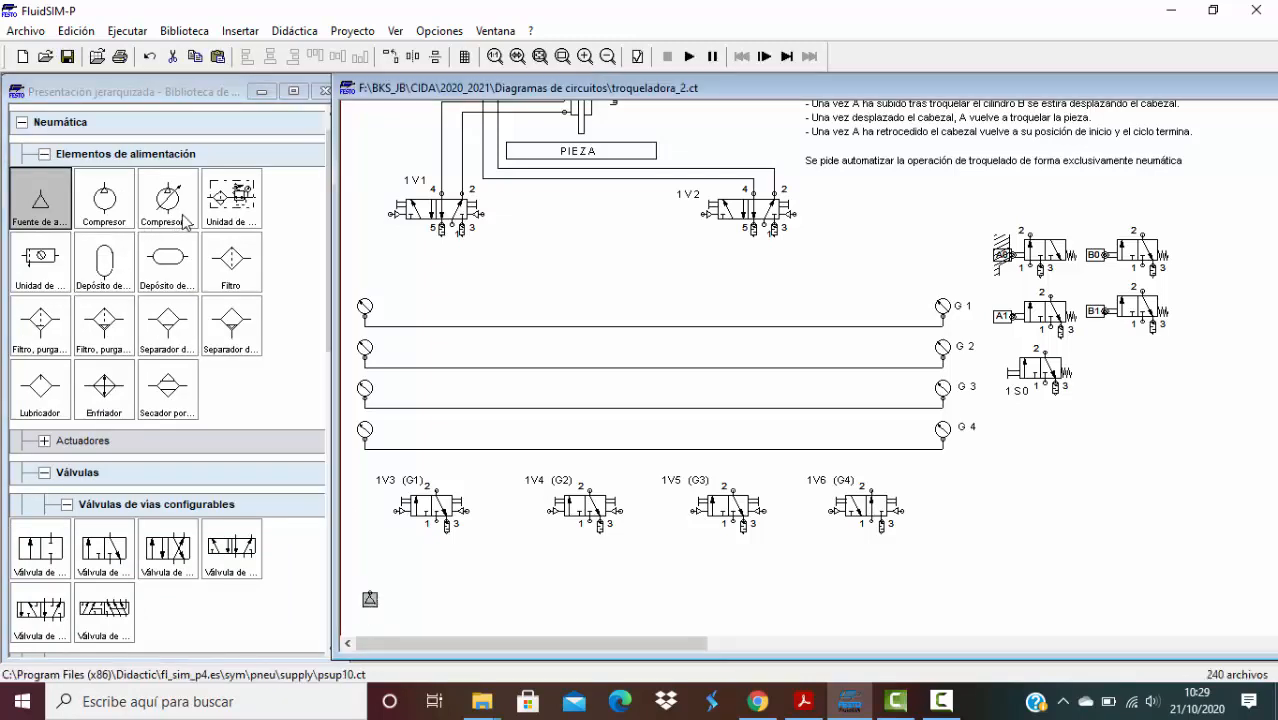
drag(45, 262, 426, 569)
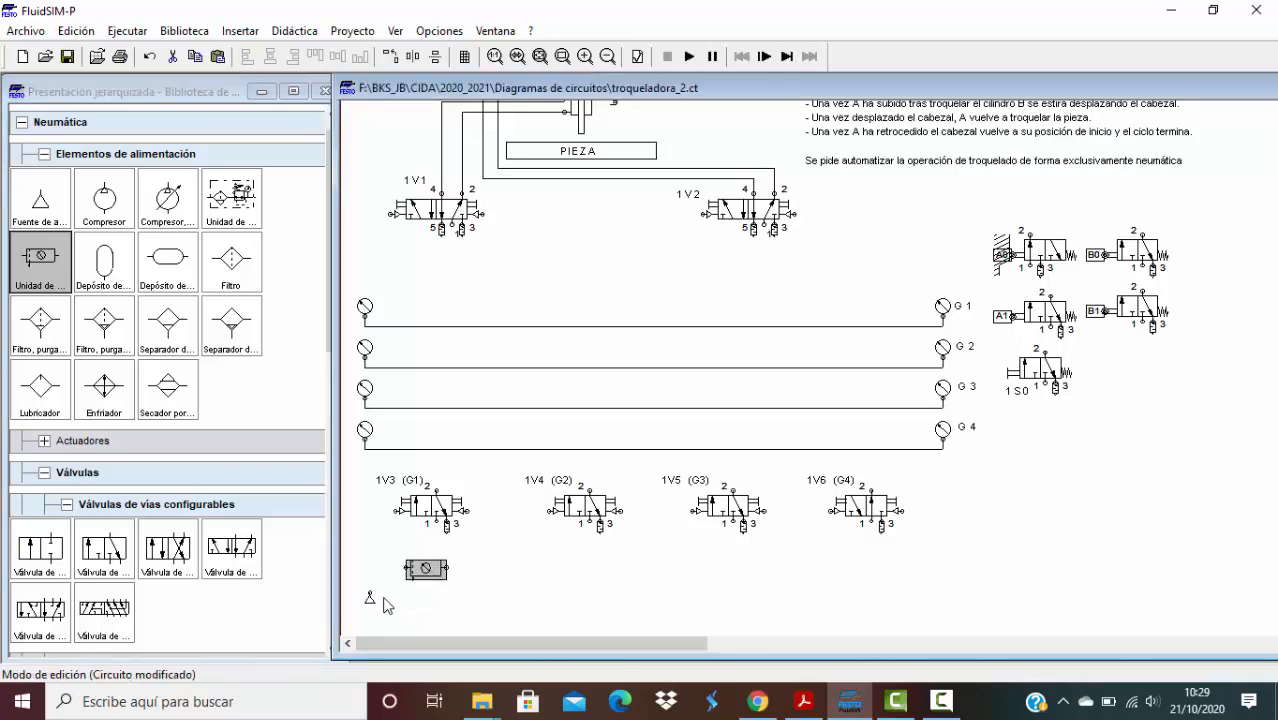
drag(370, 590, 407, 568)
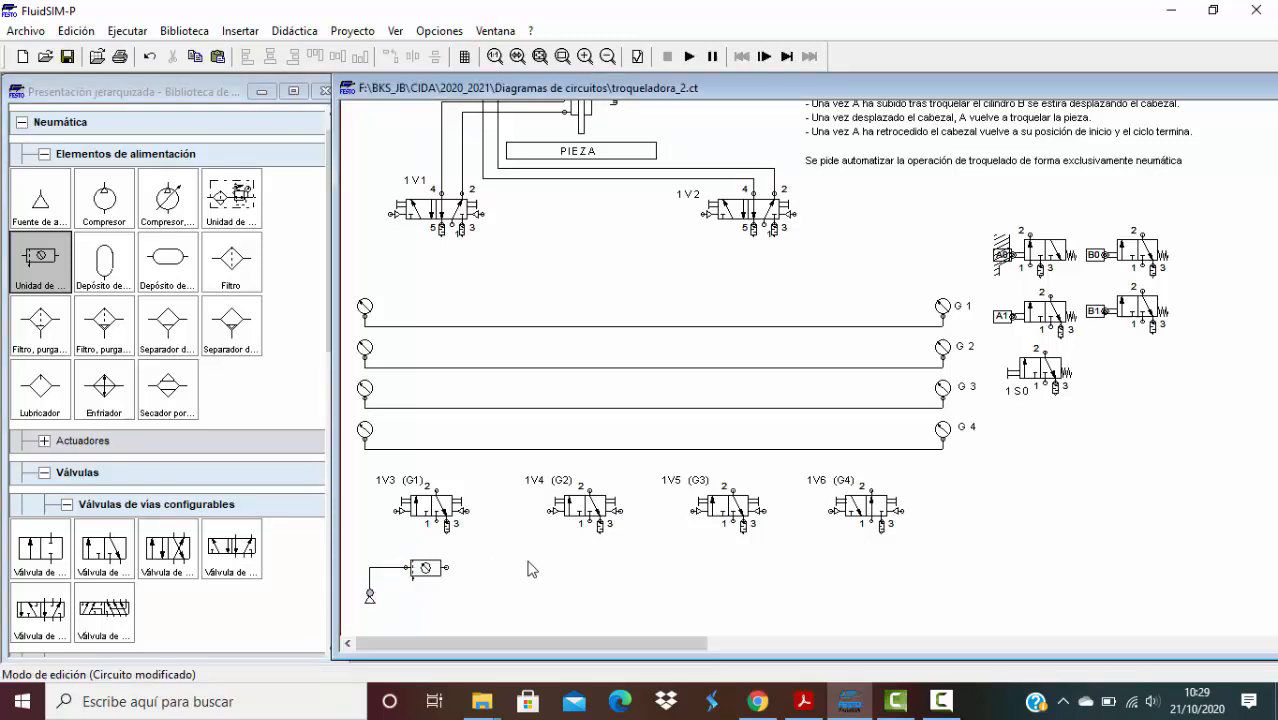
Copy the 1S0 label to just below the service unit and change the copy's text to 1Z1.
click(1030, 399)
key(ctrl+v)
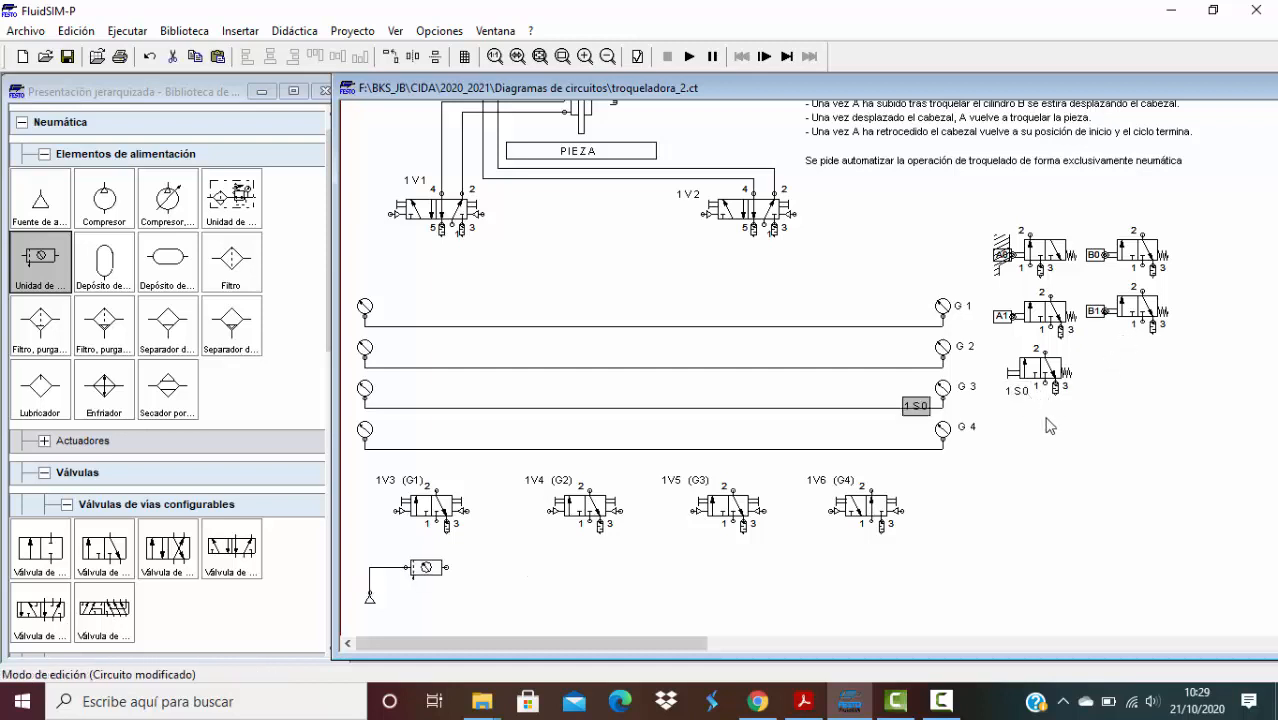
drag(914, 408, 429, 592)
double_click(429, 592)
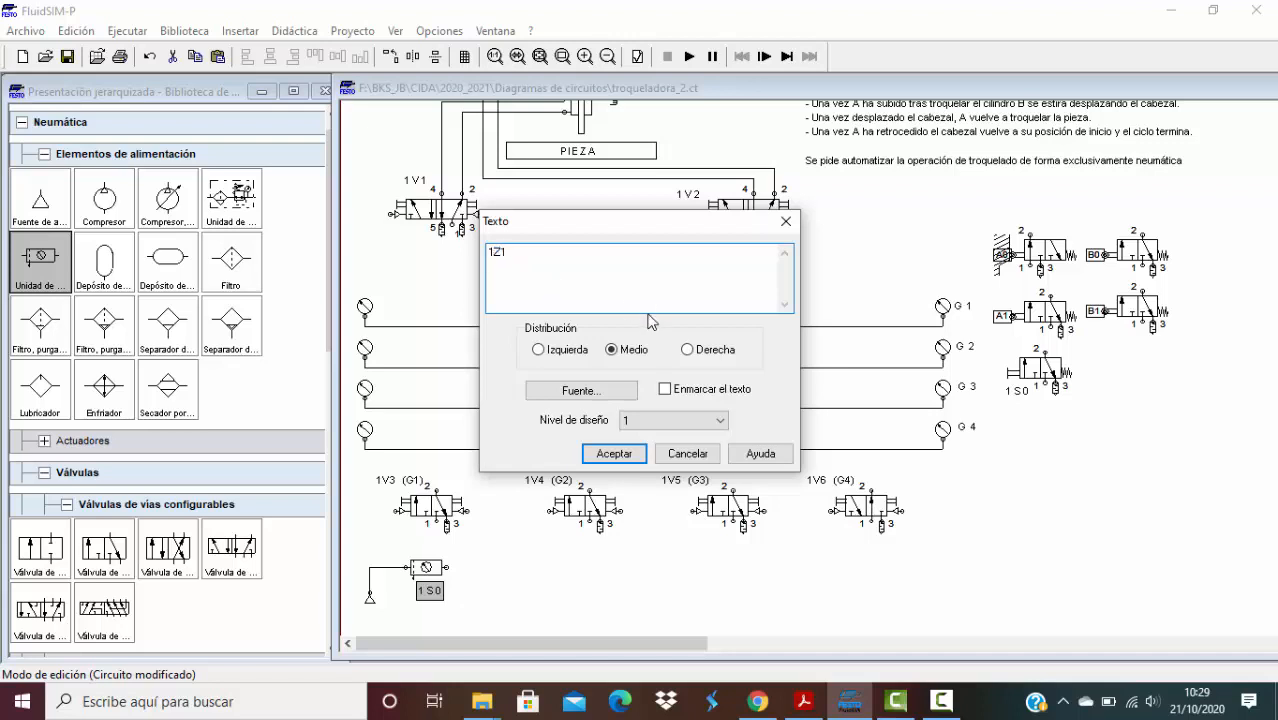
click(611, 457)
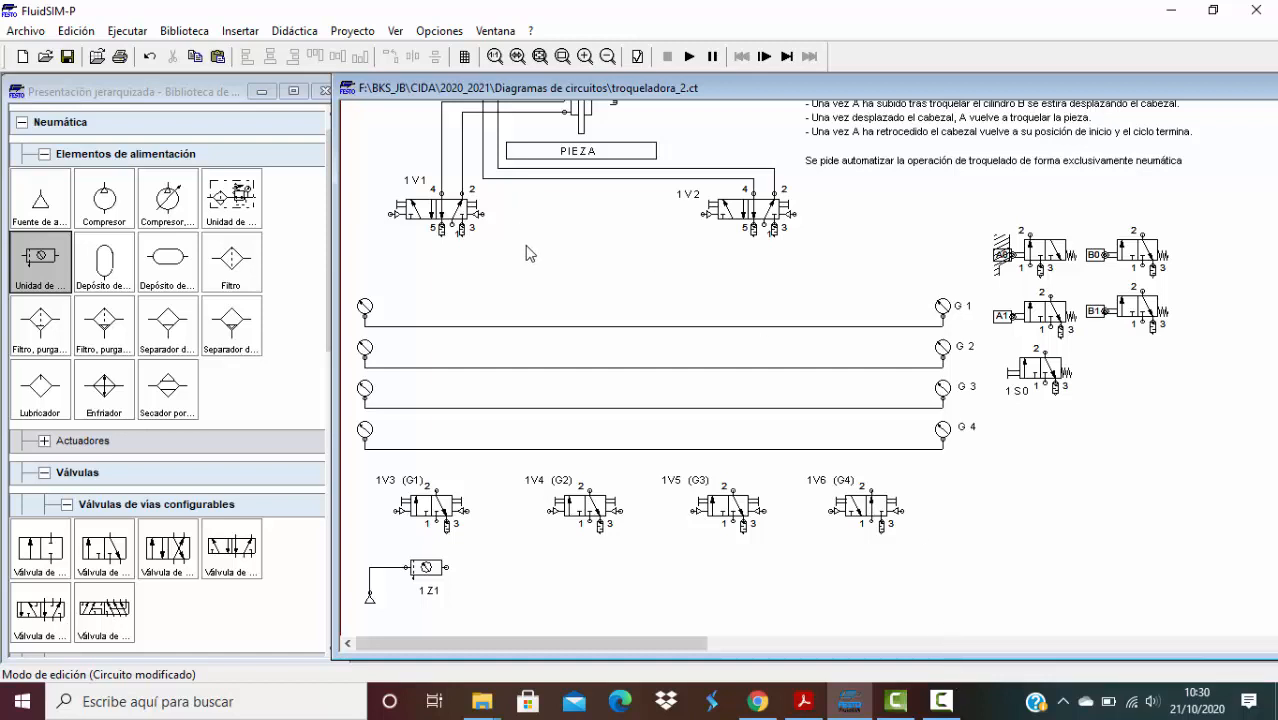
scroll(529, 253, up, 2)
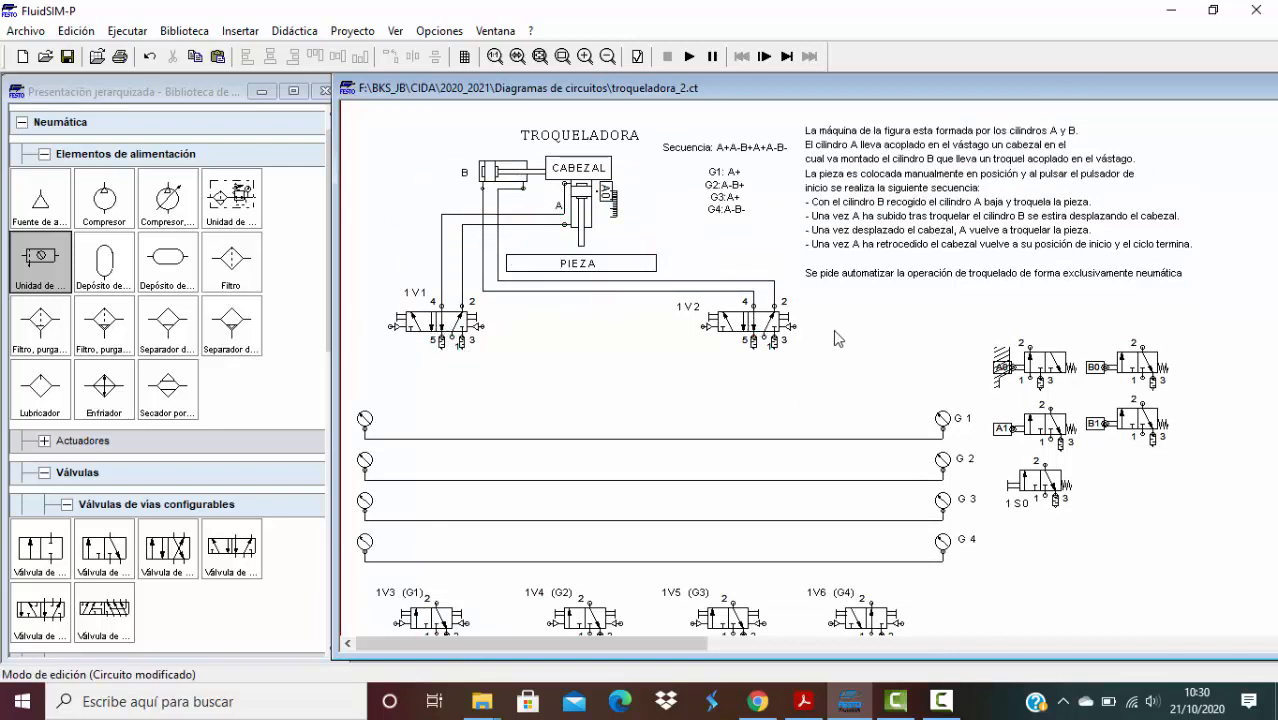
click(952, 710)
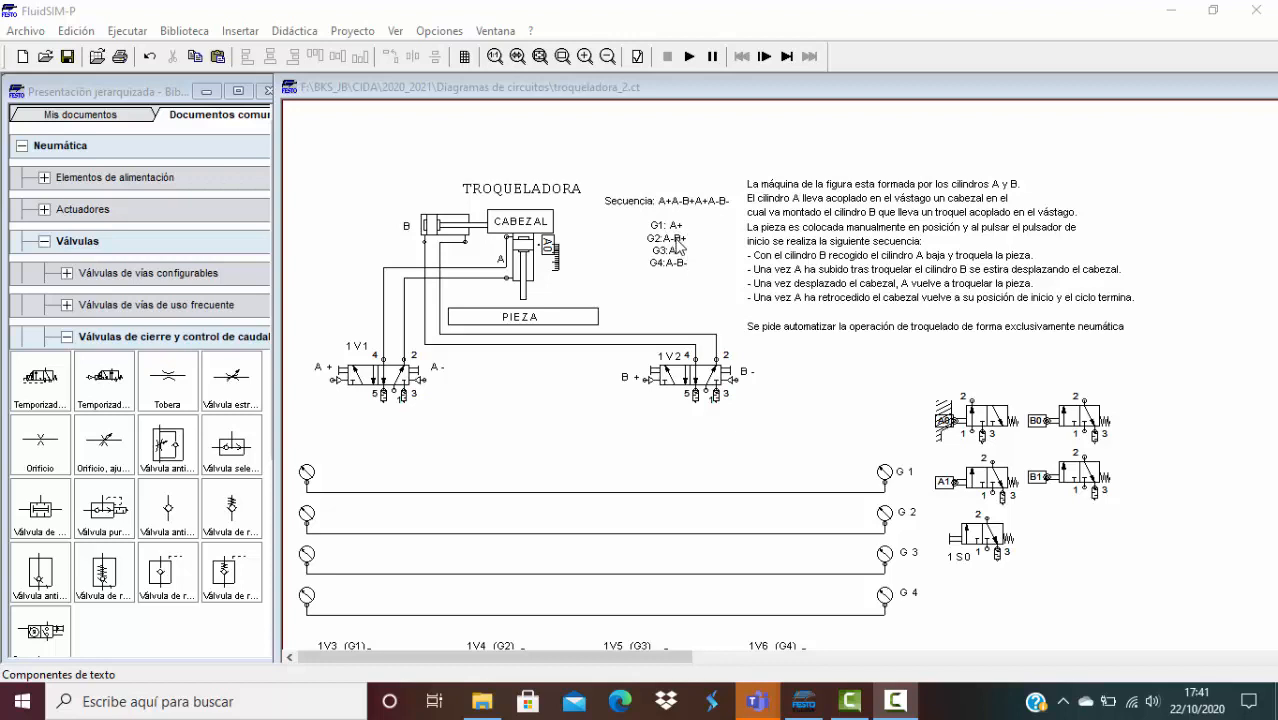
key(ctrl+s)
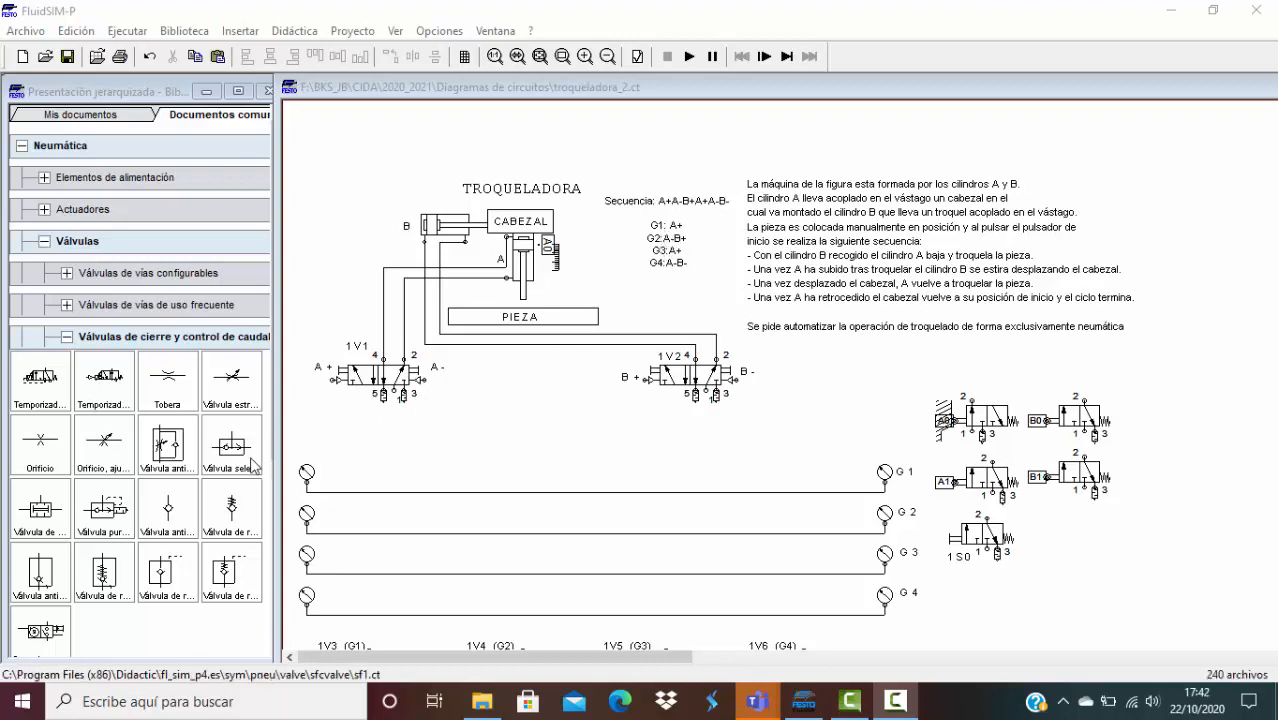
Place a shuttle valve (Válvula selectora) below 1V1, connecting its inlets to G1 and G3 and its outlet to 1V1's A+ pilot port.
drag(240, 463, 388, 463)
click(438, 456)
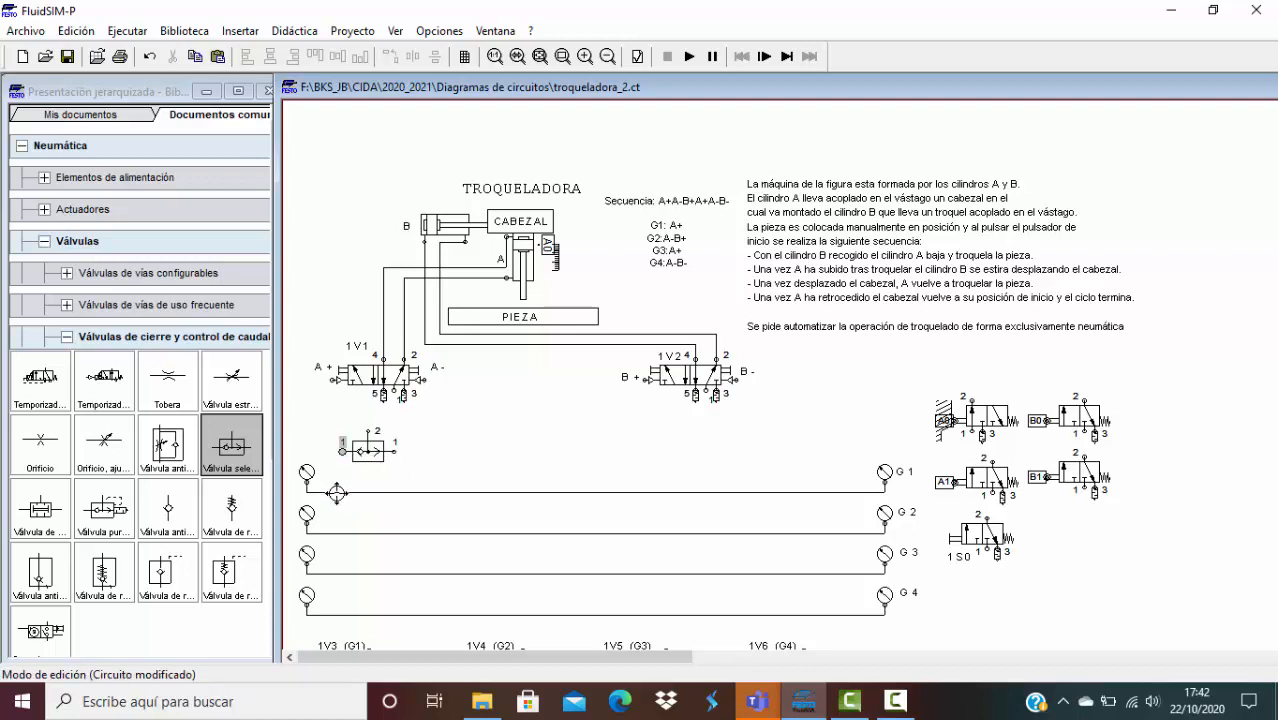
drag(337, 493, 342, 492)
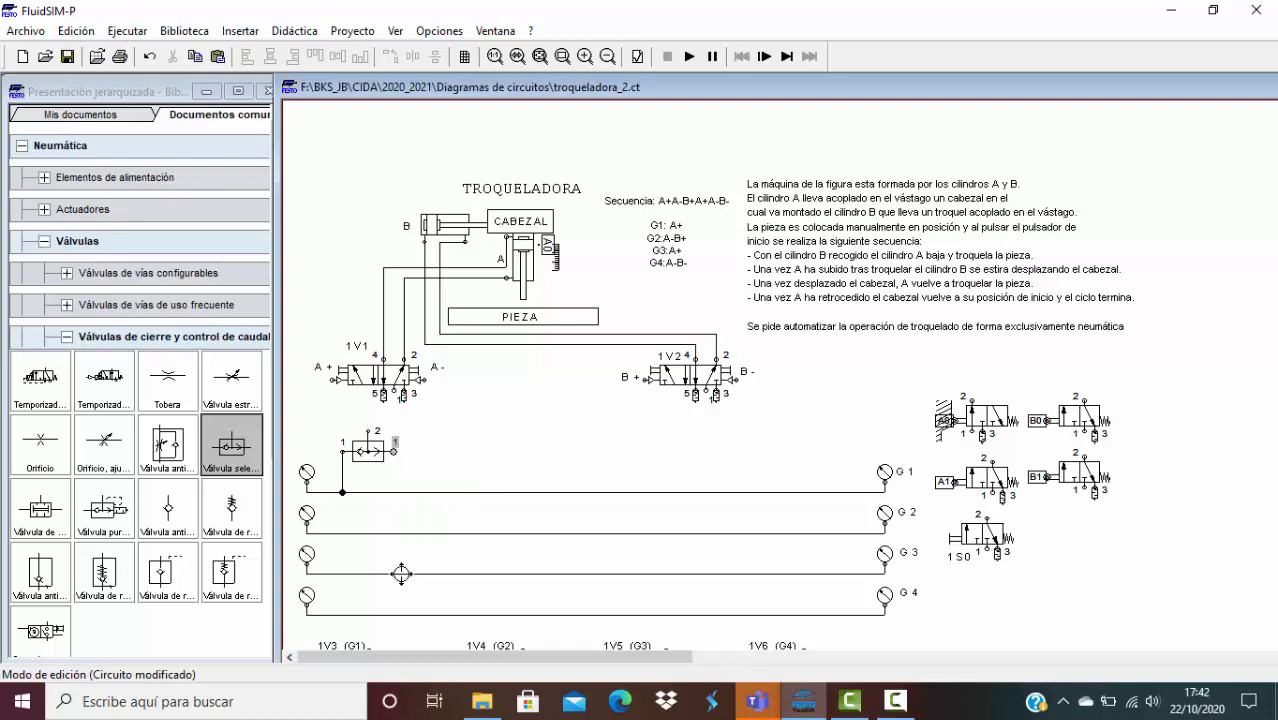
drag(398, 573, 394, 452)
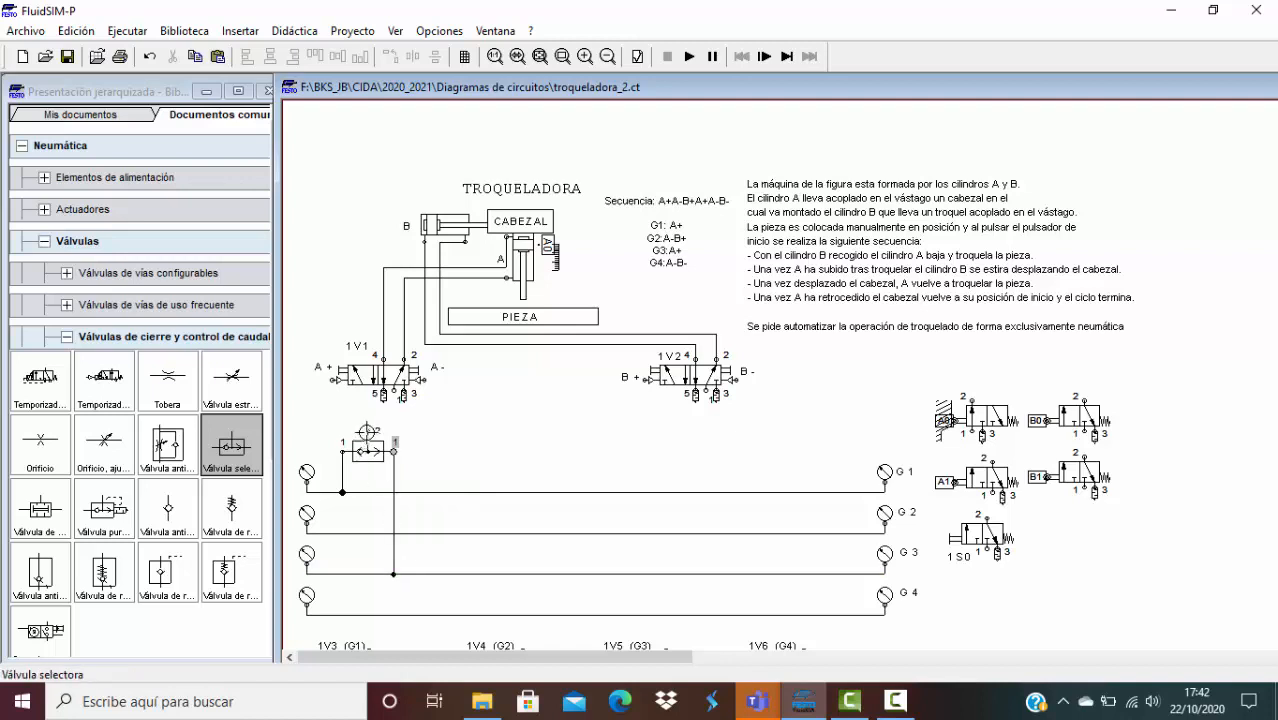
drag(325, 381, 334, 381)
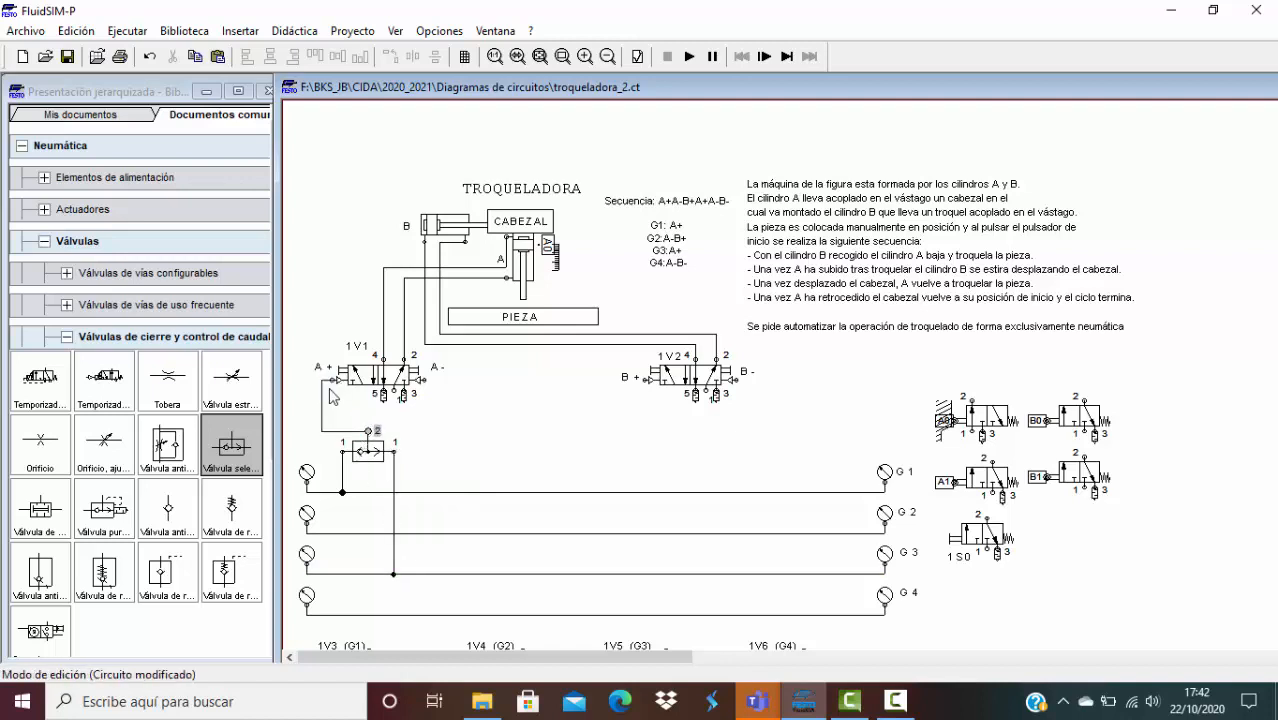
mouse_move(368, 453)
mouse_down()
mouse_move(338, 453)
mouse_move(368, 453)
mouse_up()
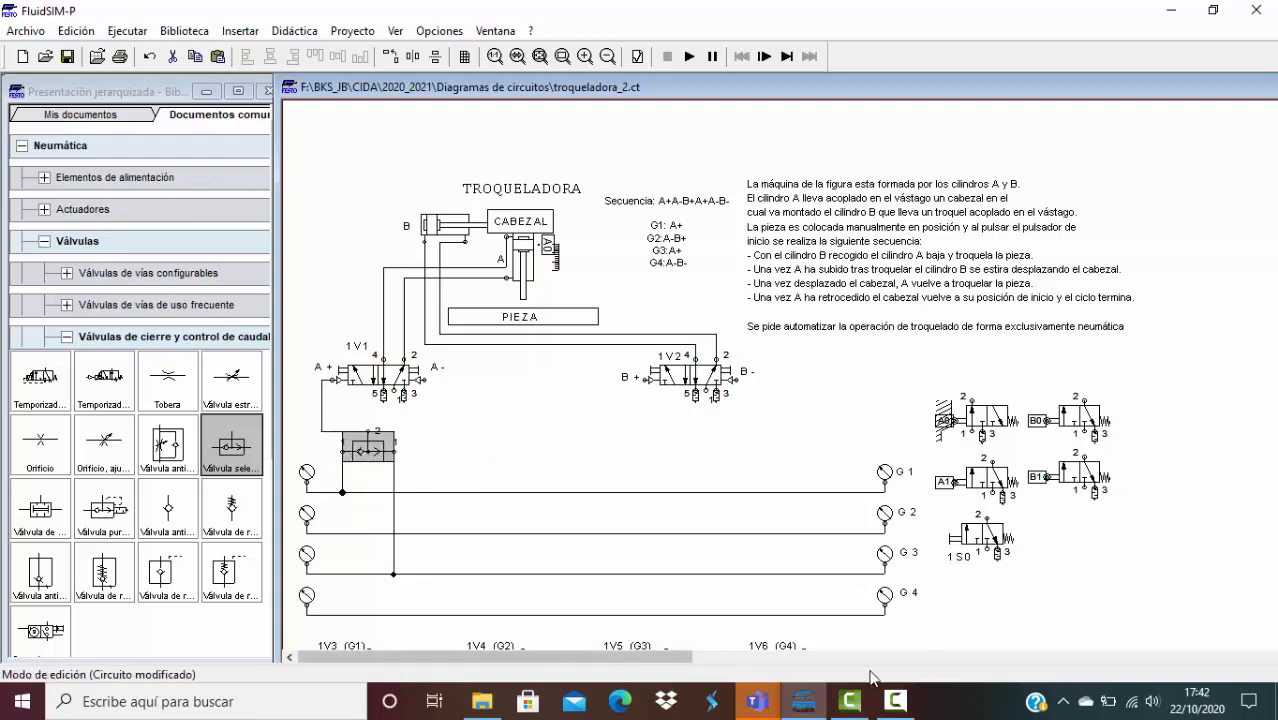
click(895, 701)
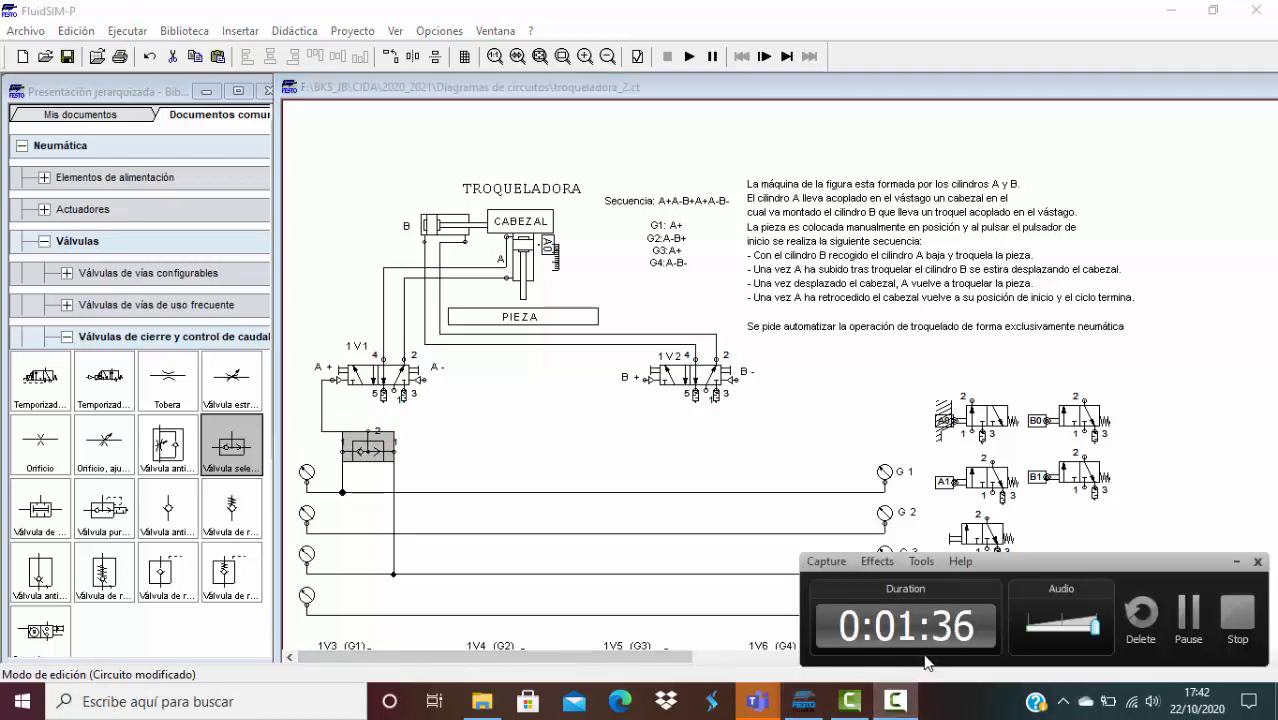
click(1183, 617)
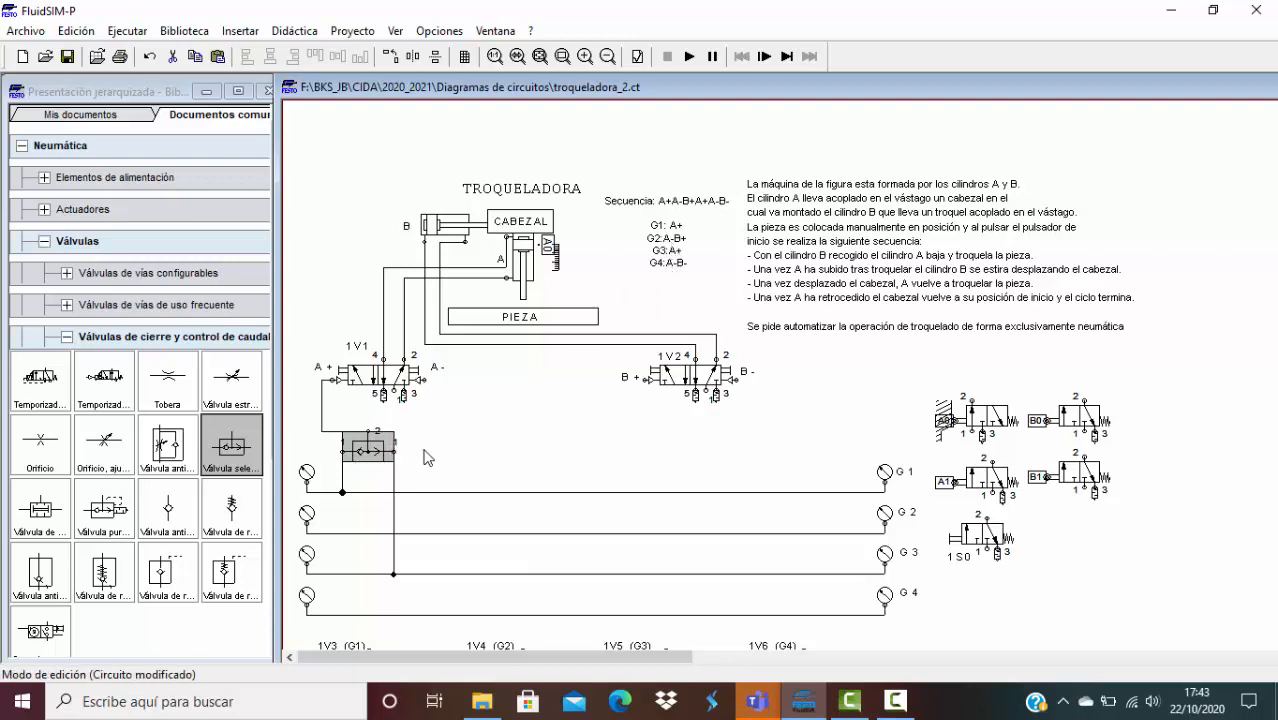
Copy the shuttle valve and place the copy beside the original, above the G1 line.
click(365, 464)
click(372, 456)
key(ctrl+c)
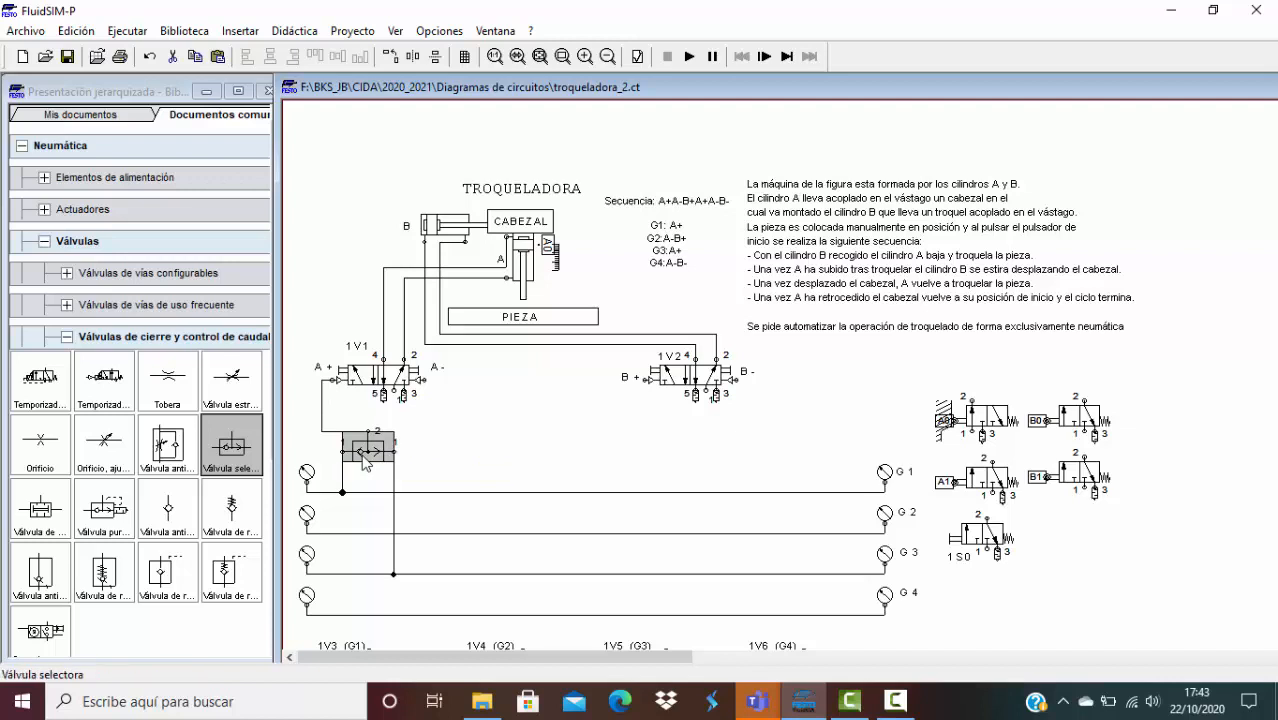
key(ctrl+v)
drag(891, 412, 455, 452)
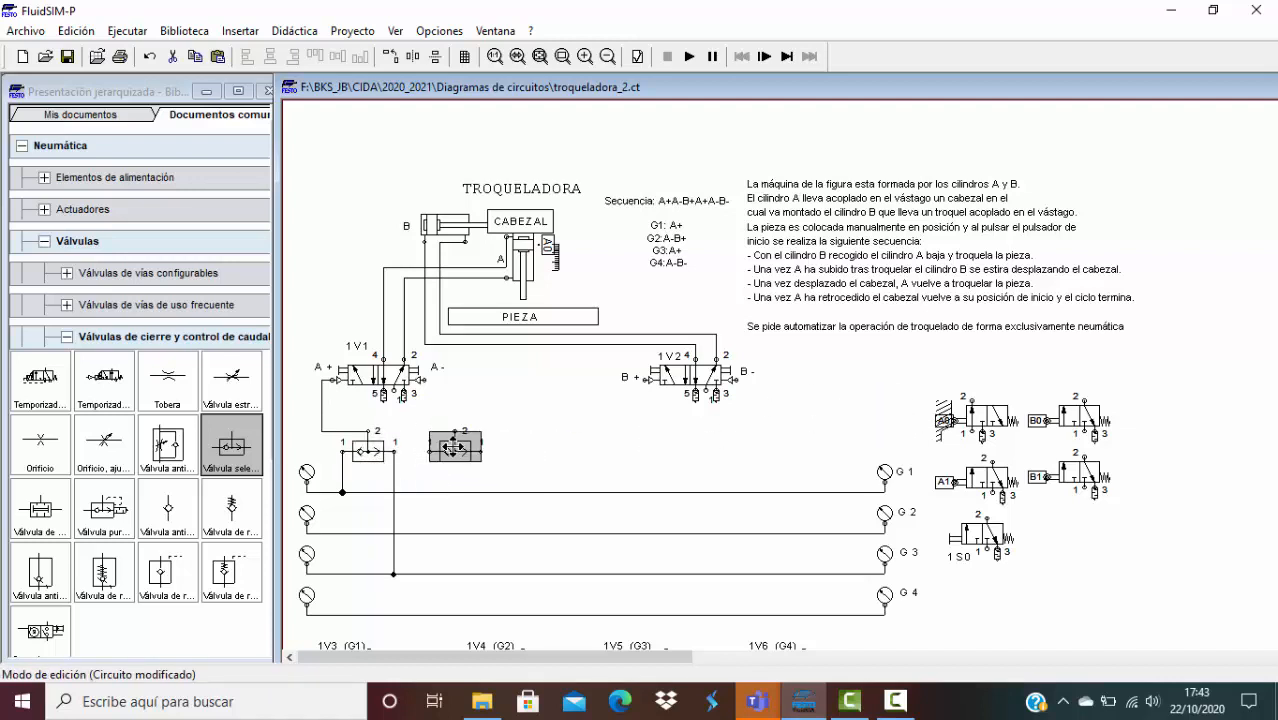
Connect the copied shuttle valve's inlets to G2 and G4 and its outlet to 1V1's A- pilot port.
click(455, 420)
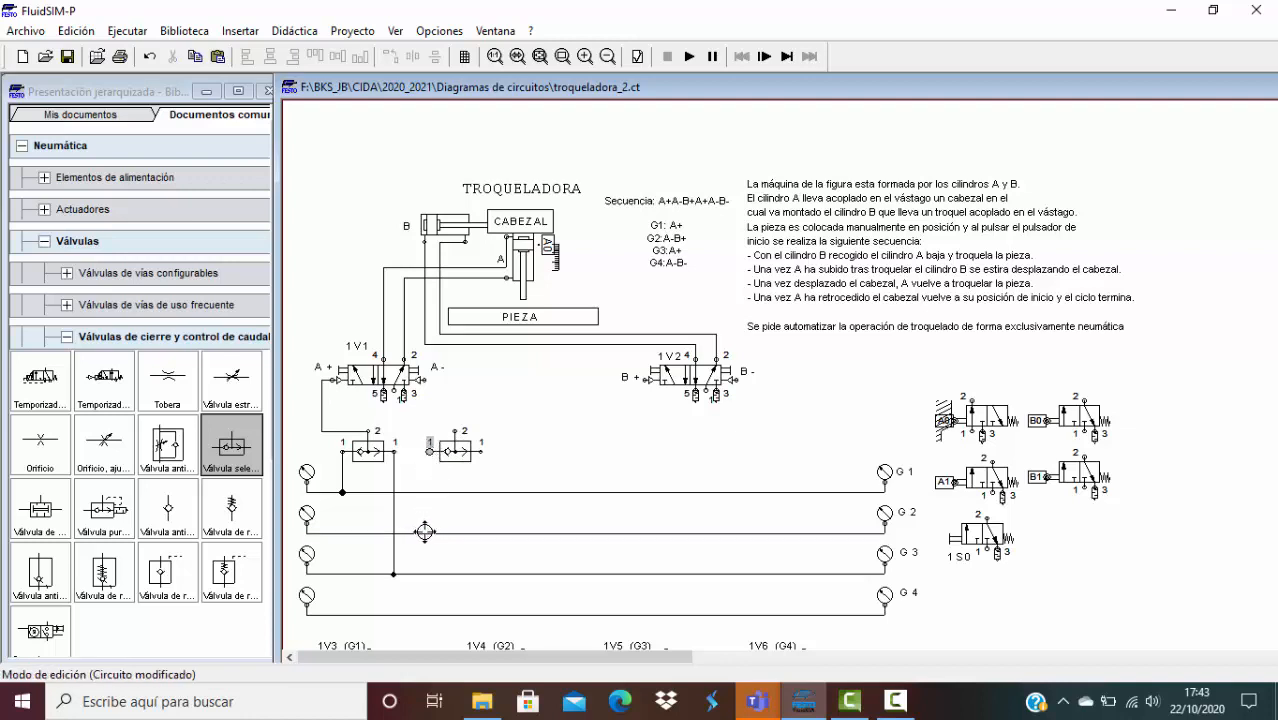
drag(425, 533, 483, 455)
drag(482, 614, 481, 453)
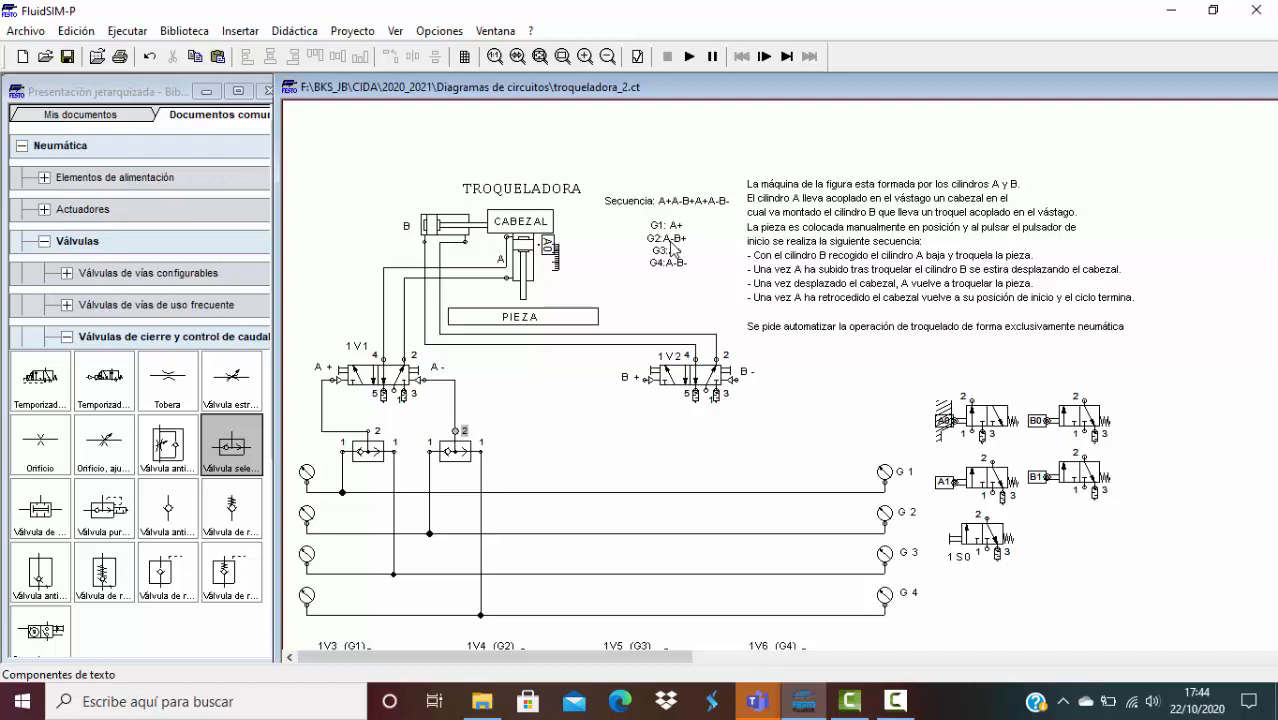
text(A+)
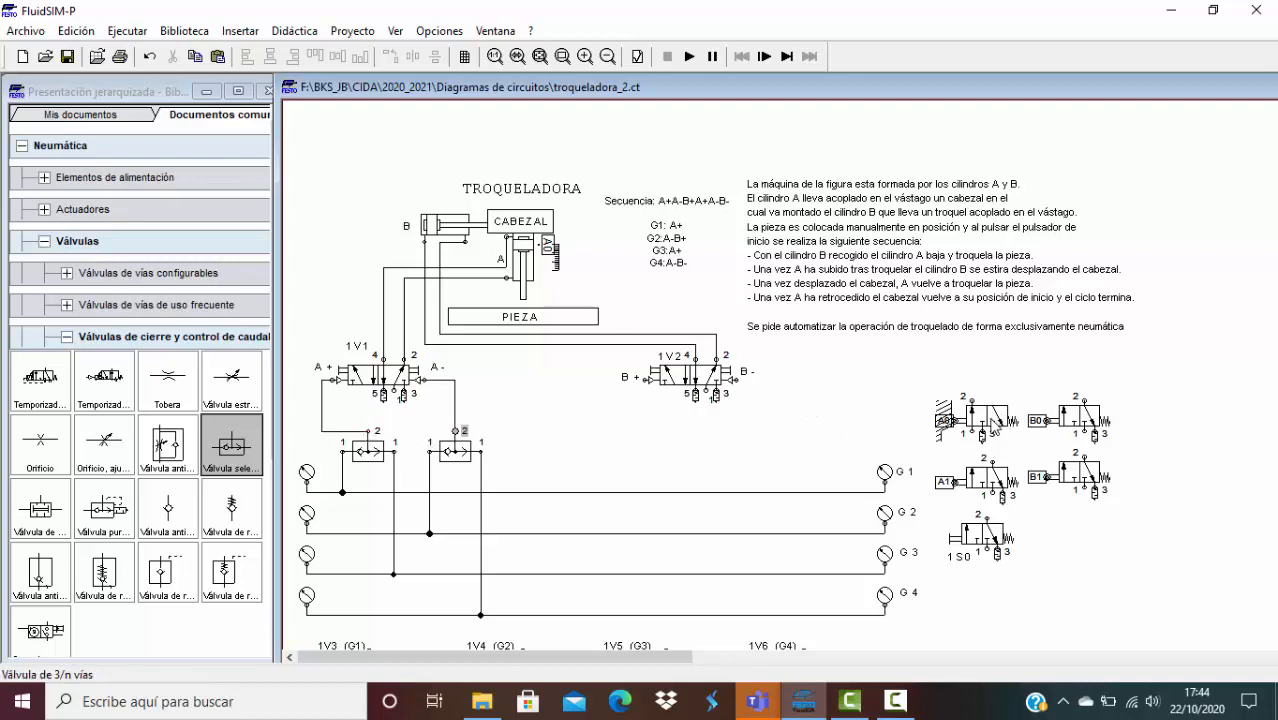
Move the A0 roller valve out of the limit valve group to the space between 1V1 and 1V2, above the G1 line.
drag(945, 422, 551, 462)
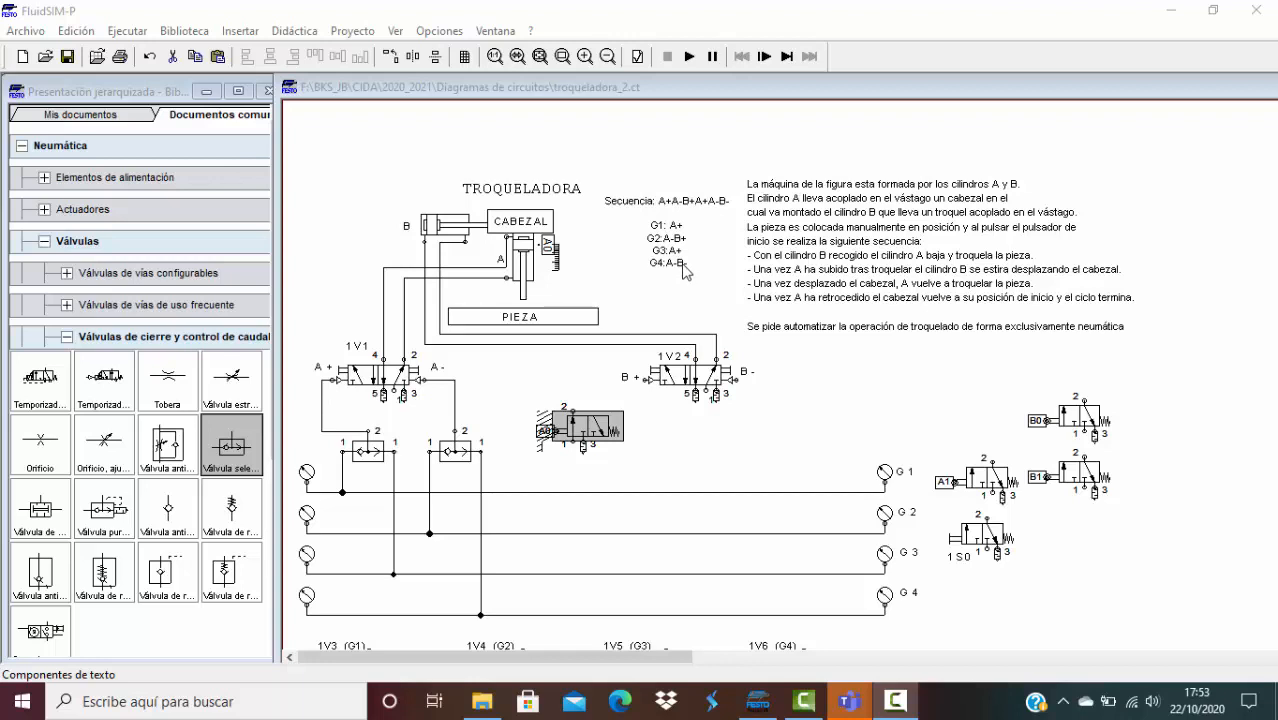
click(902, 700)
click(1186, 626)
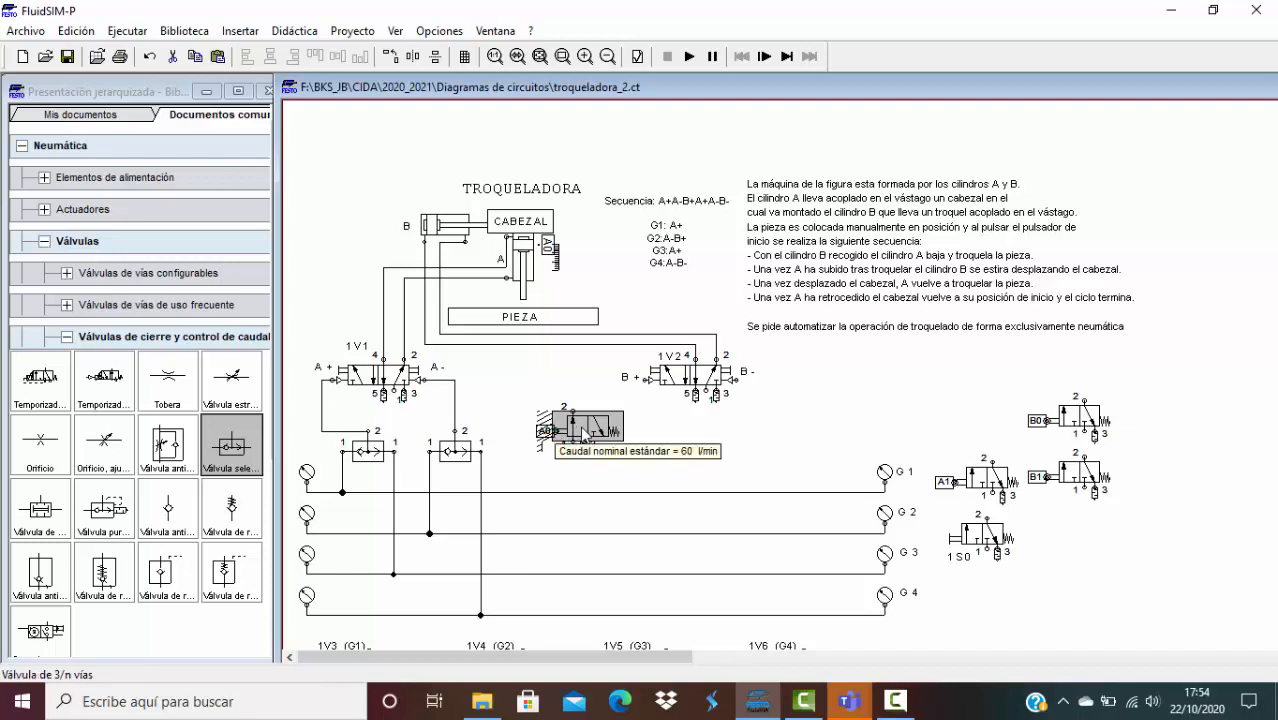
Shift the A0 valve closer to the second shuttle valve and place a simultaneity valve (Válvula de simultaneidad) between it and 1V2.
drag(583, 432, 563, 452)
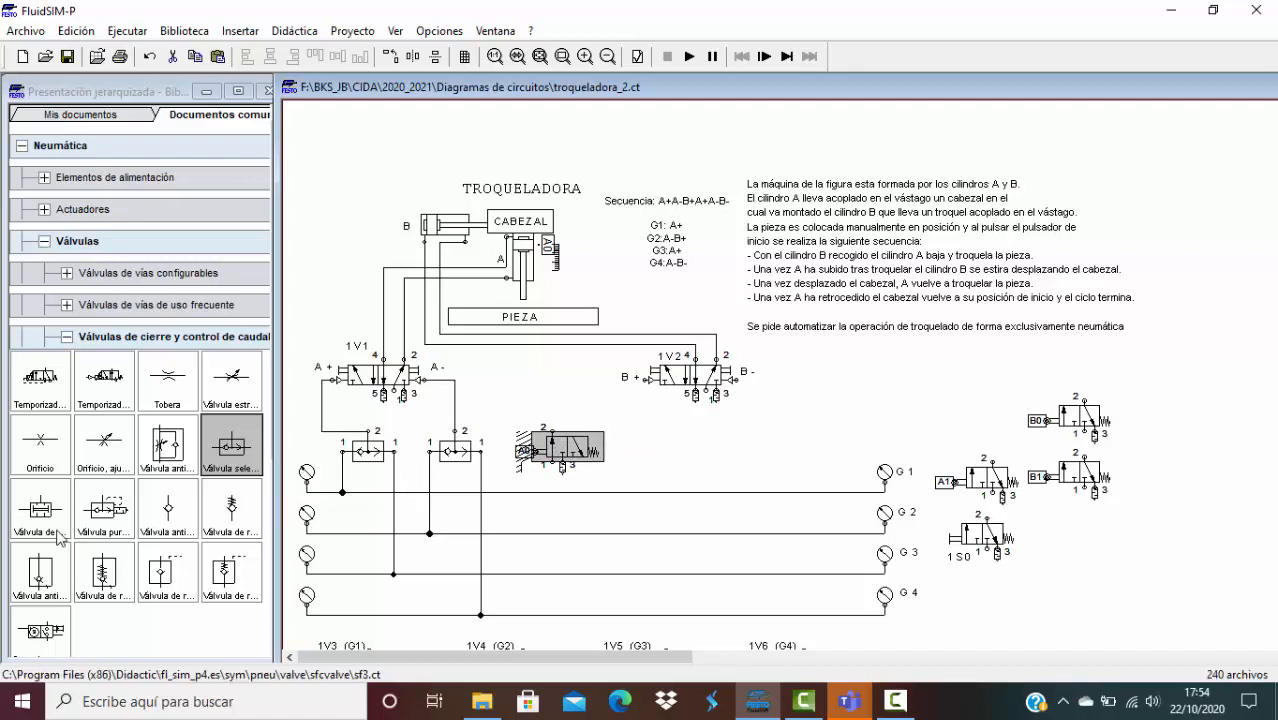
drag(44, 520, 624, 422)
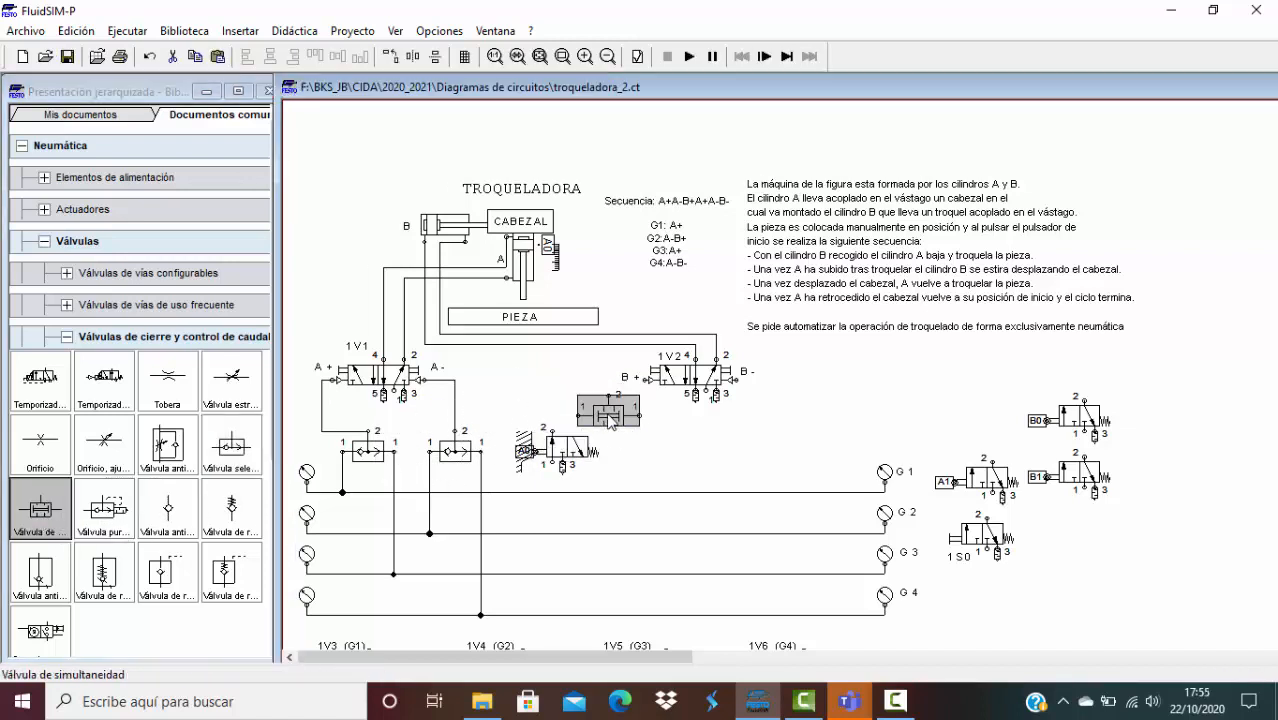
Connect the simultaneity valve's inlets to A0's port 2 and the G2 line, and its outlet to 1V2's B+ pilot port.
click(580, 452)
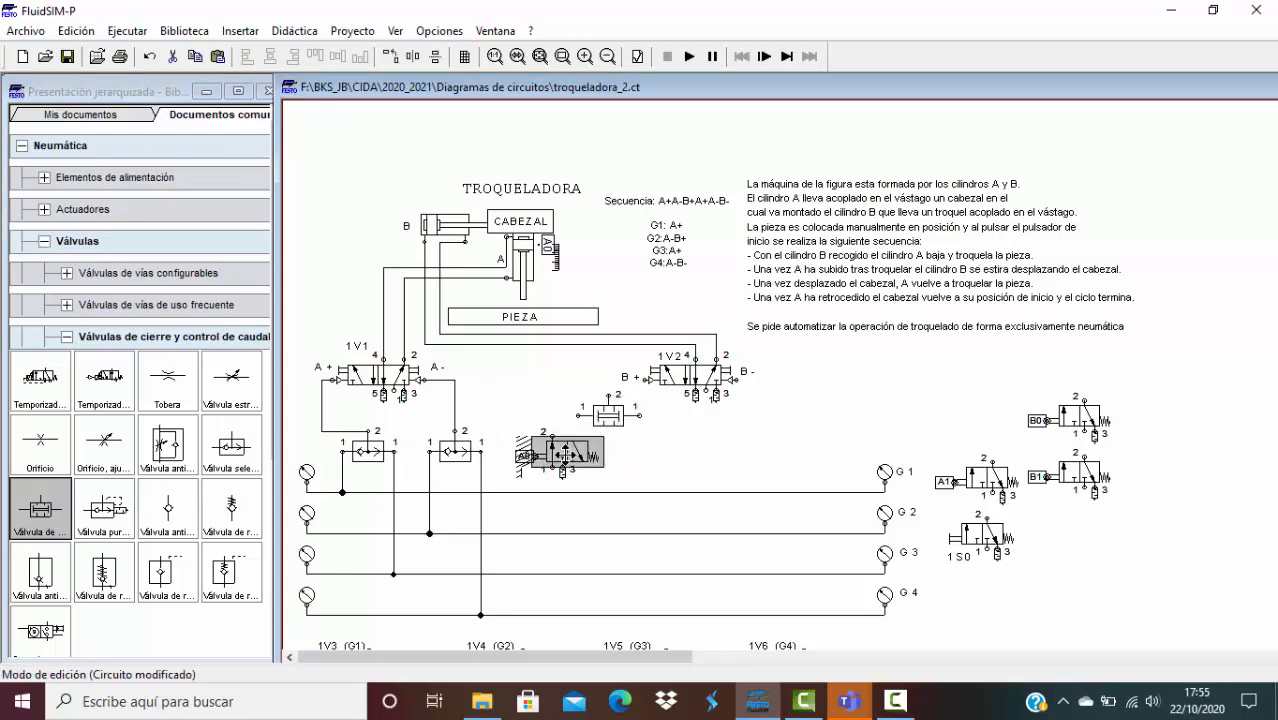
drag(550, 436, 578, 414)
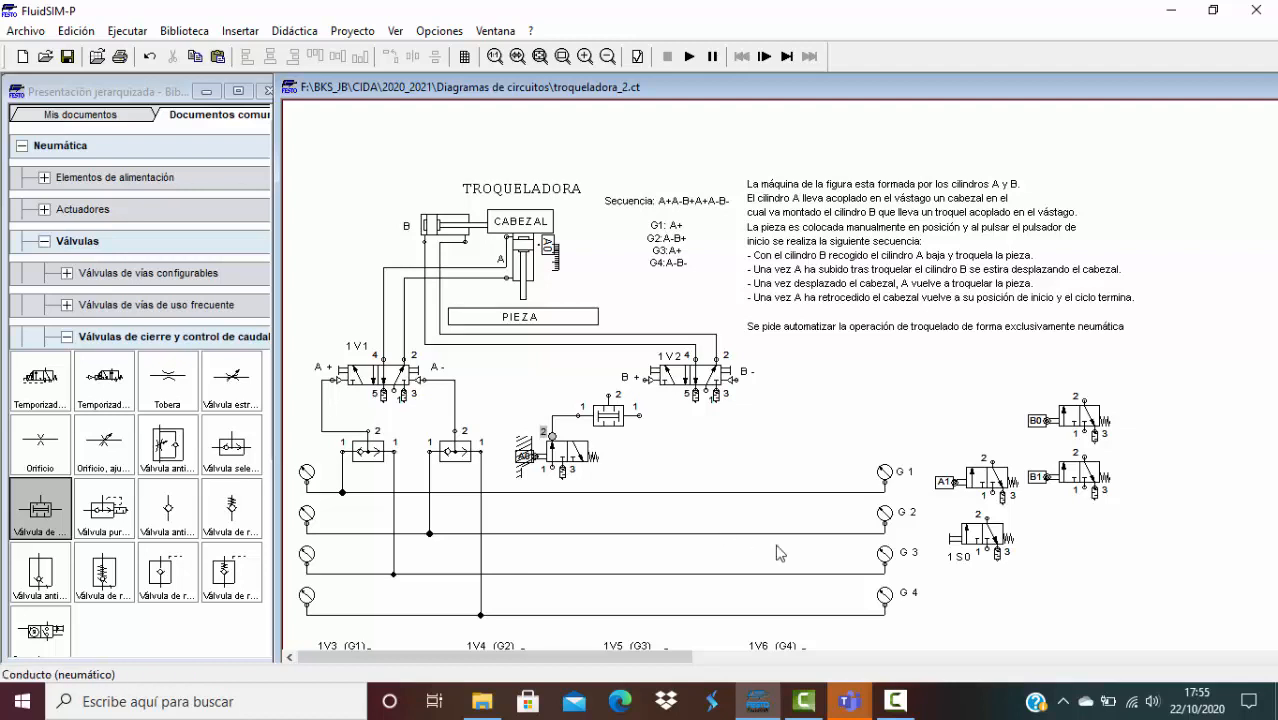
drag(638, 416, 653, 532)
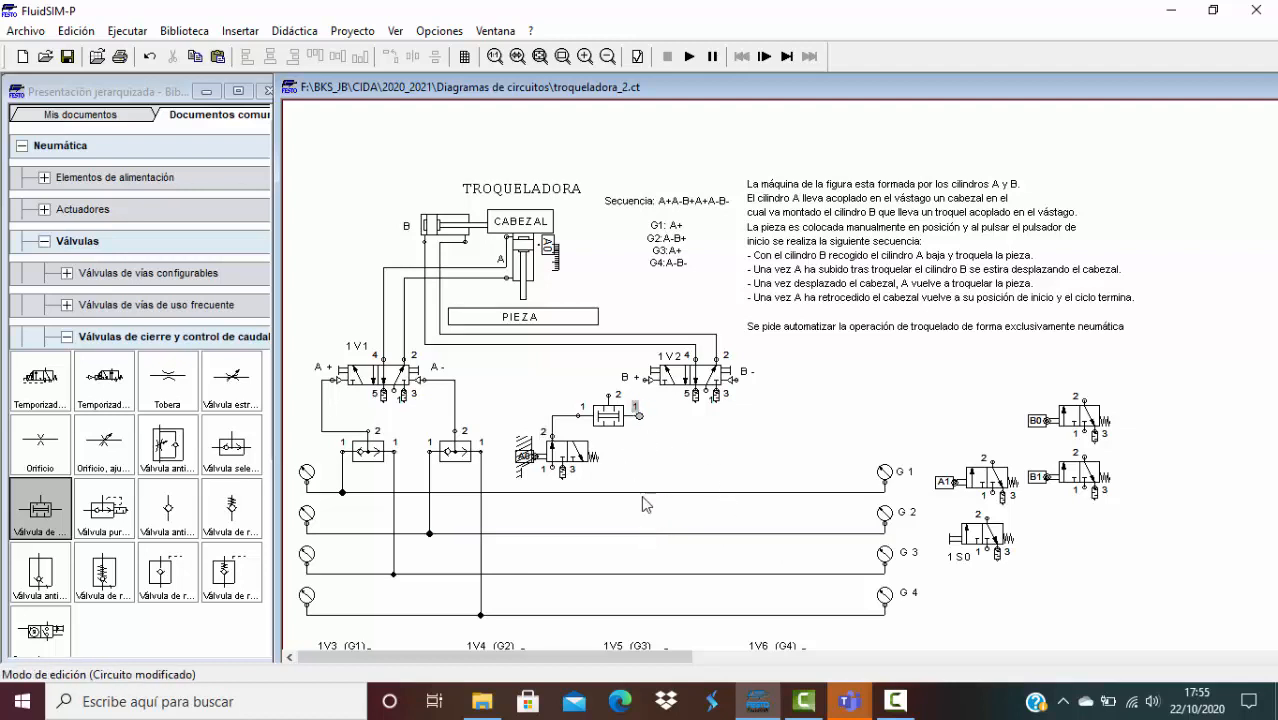
drag(640, 415, 656, 533)
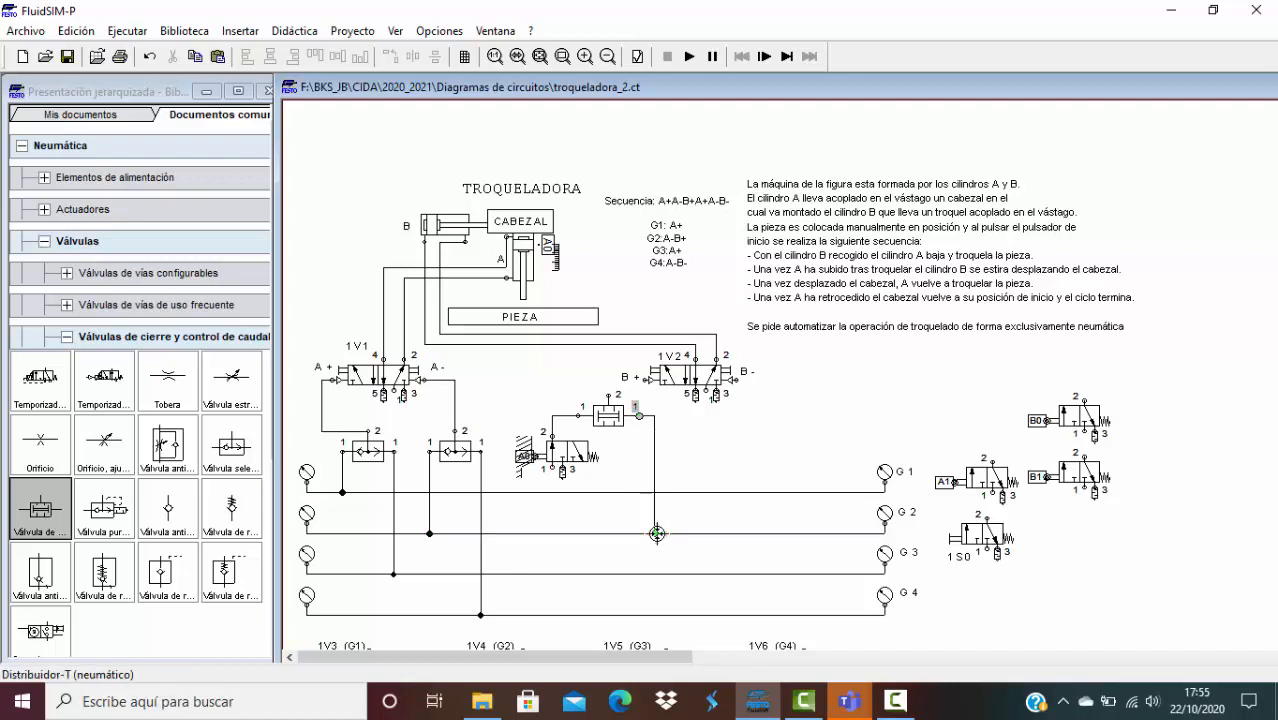
drag(608, 394, 640, 381)
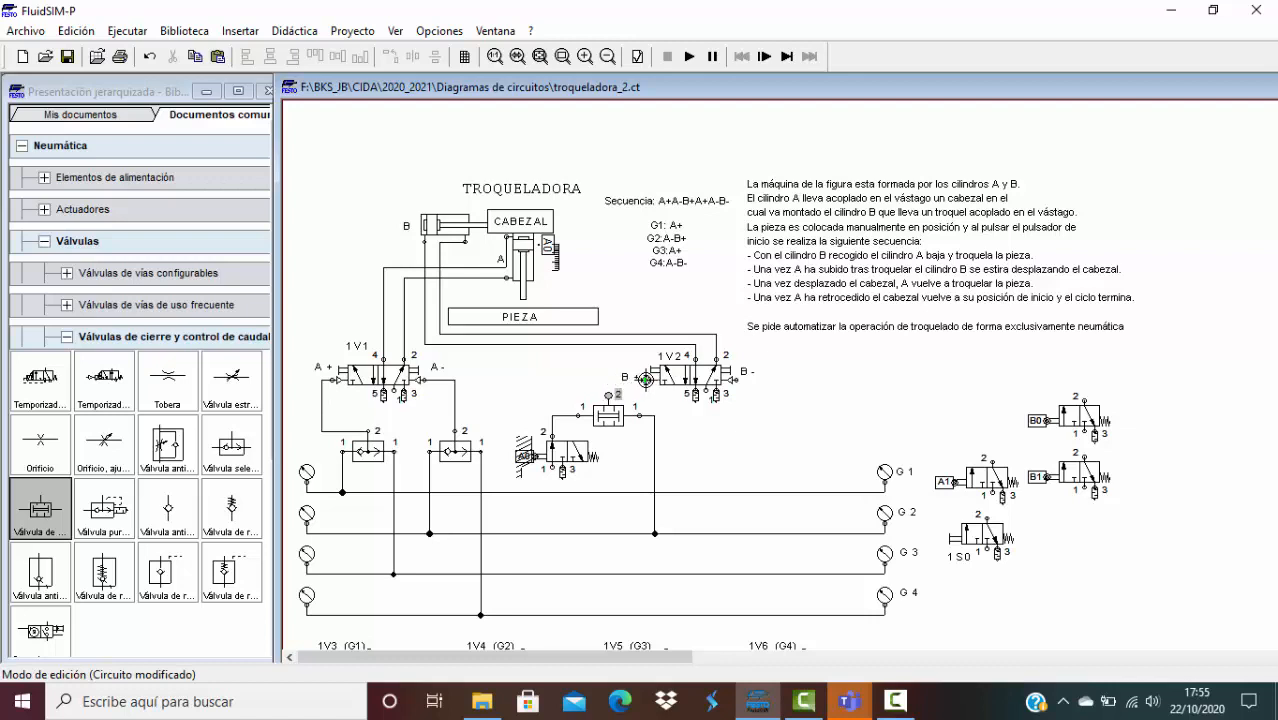
drag(645, 379, 645, 379)
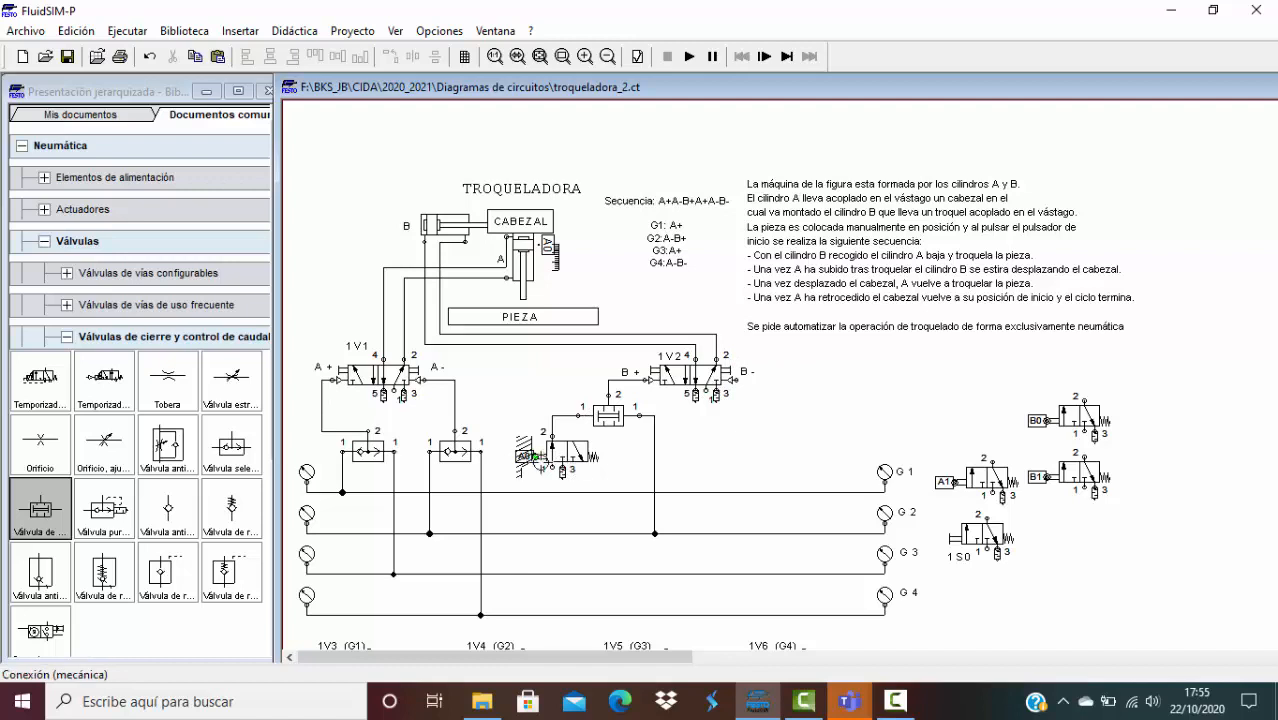
mouse_move(849, 708)
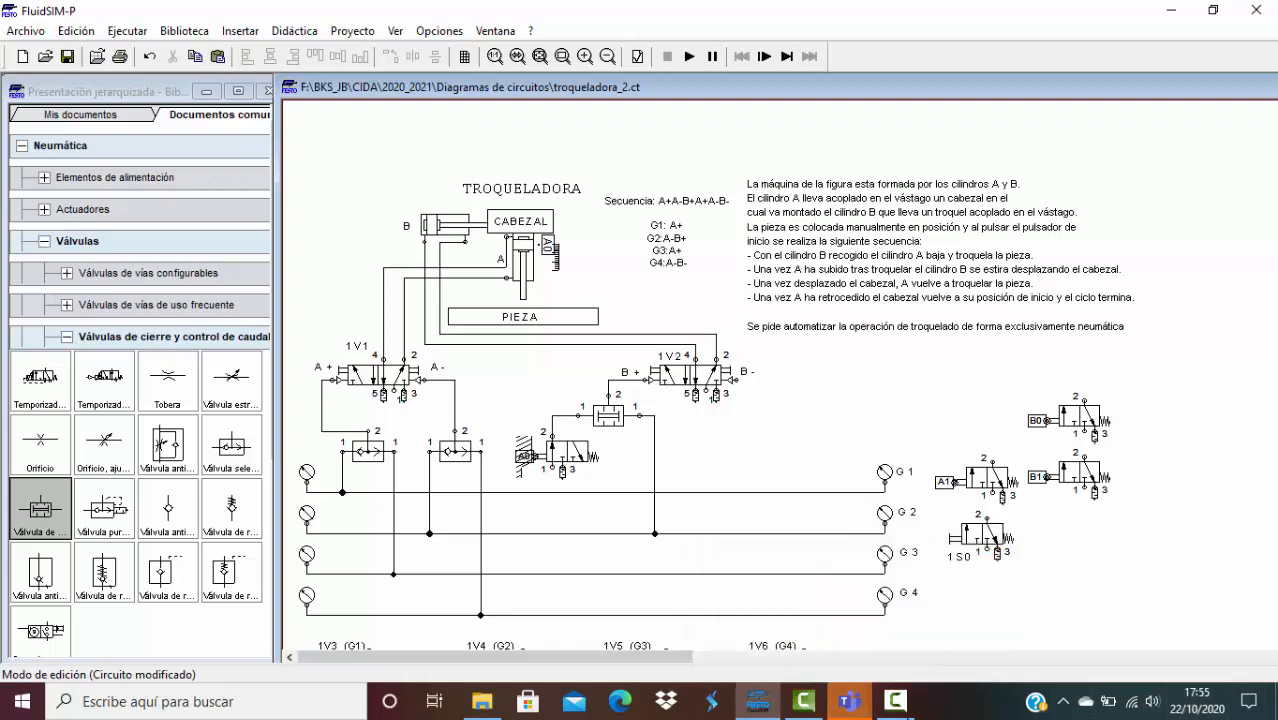
click(895, 702)
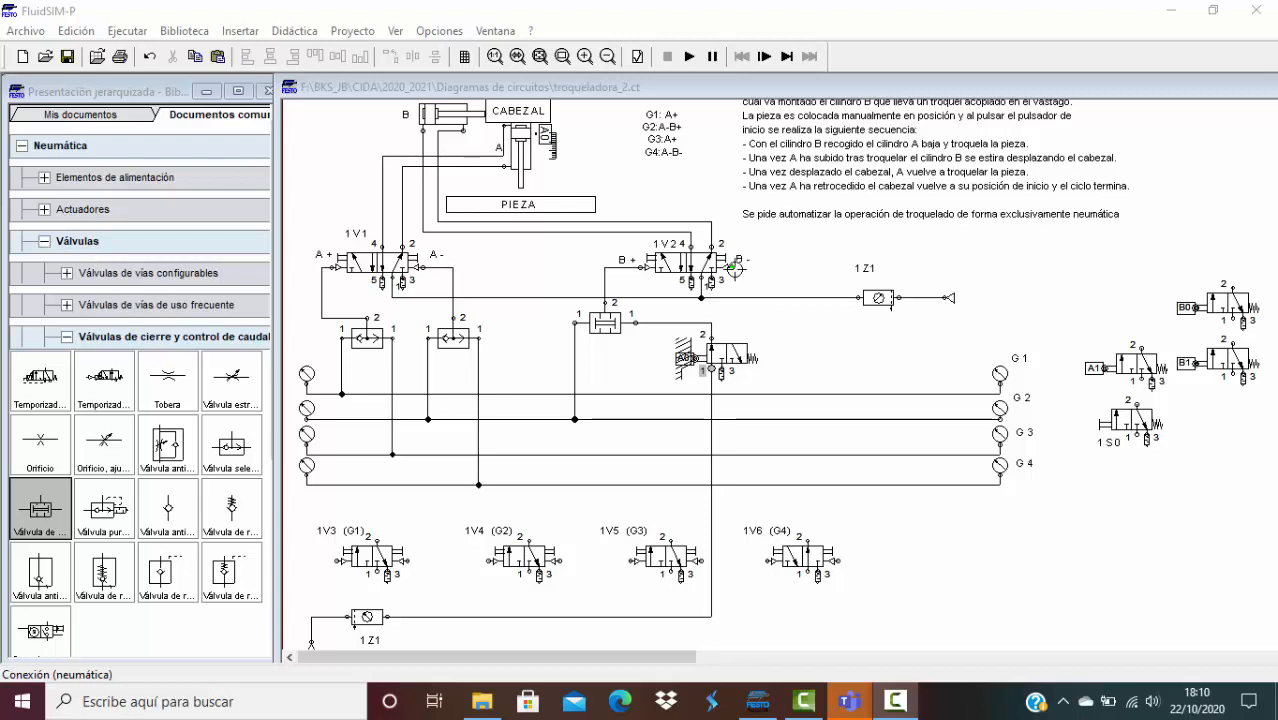
Copy the simultaneity valve below 1V2 and place the copy beyond A0, beneath the B- pilot side of 1V2.
click(605, 330)
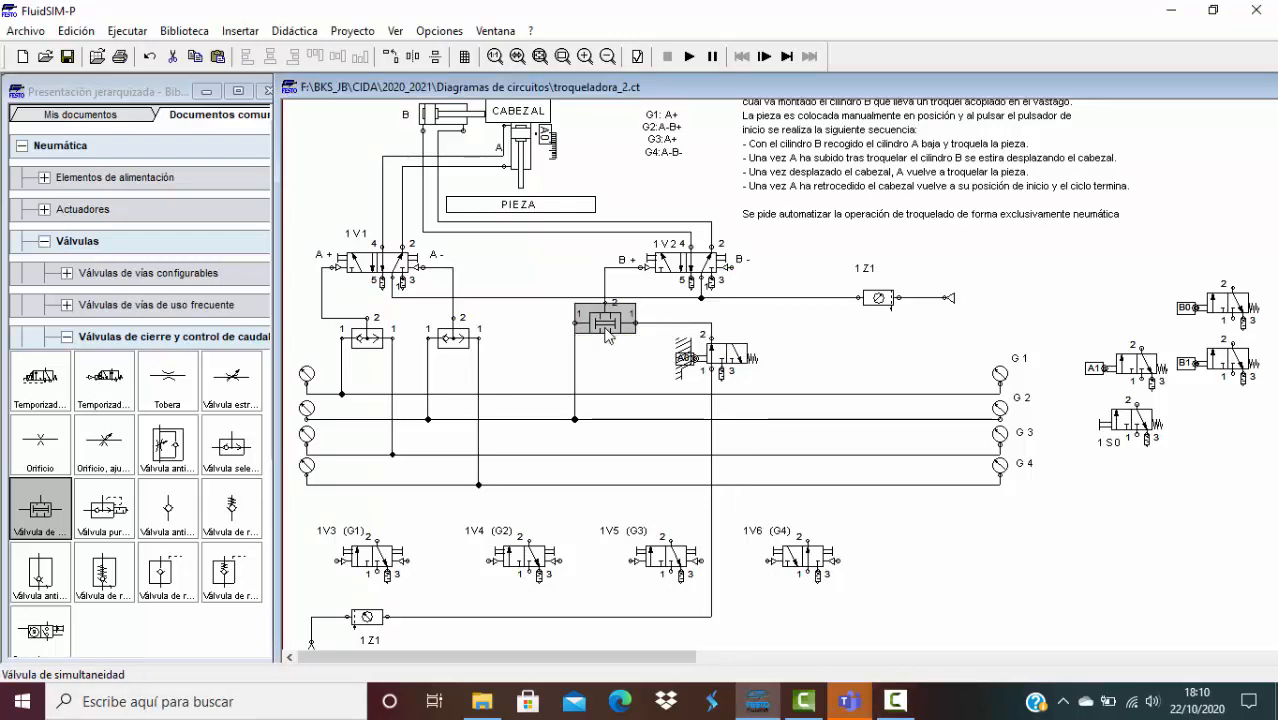
key(ctrl+v)
drag(884, 428, 804, 316)
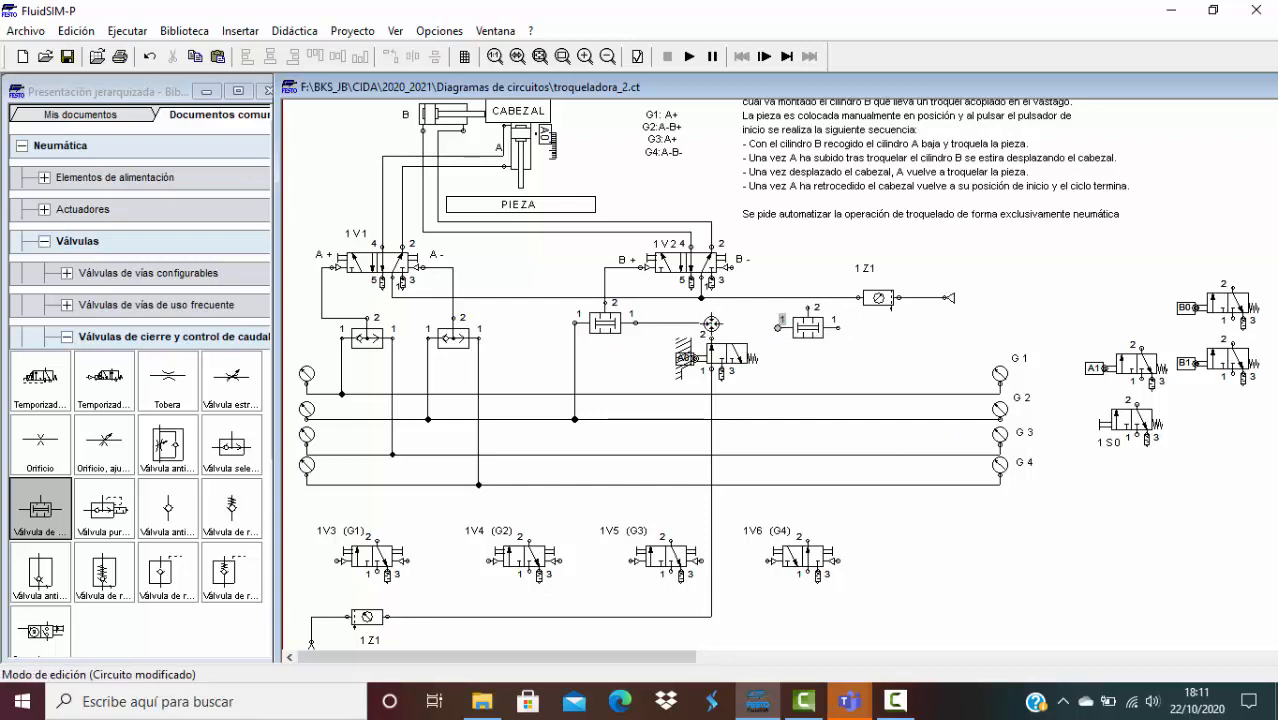
Connect the copied simultaneity valve's inlets to A0's output line and G4, and its outlet to 1V2's B- pilot port.
drag(711, 323, 779, 328)
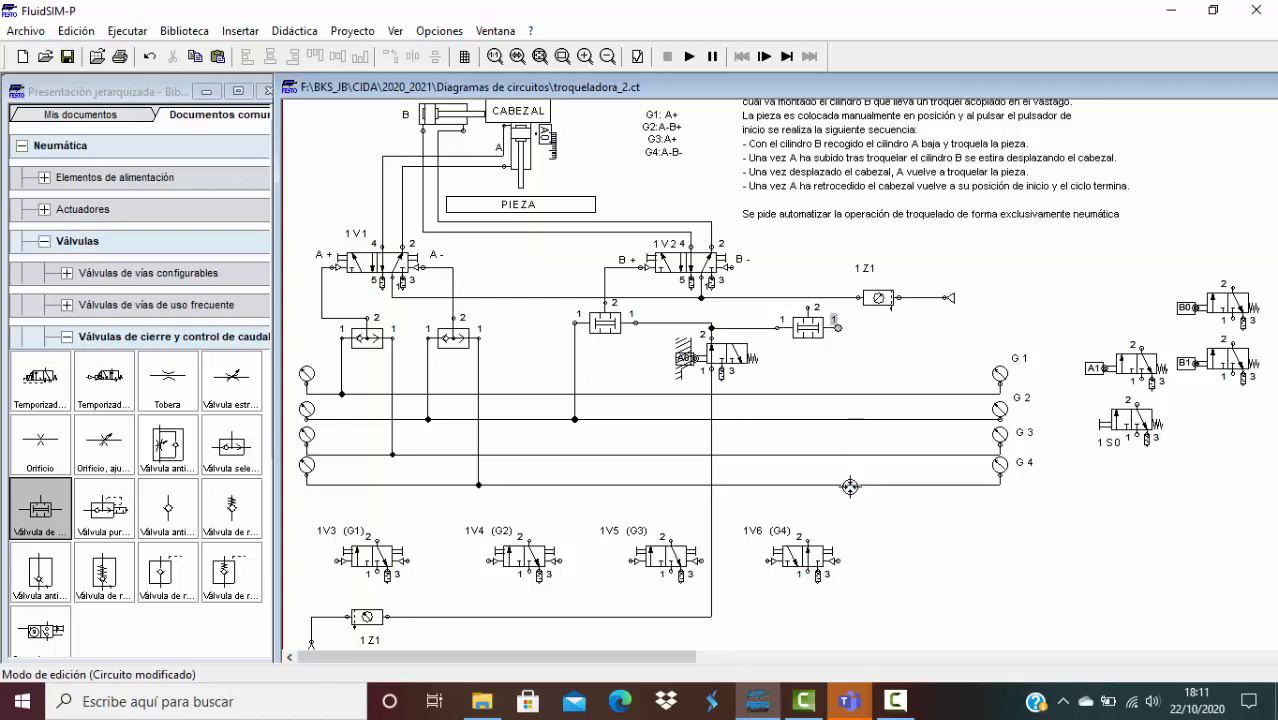
drag(848, 482, 850, 484)
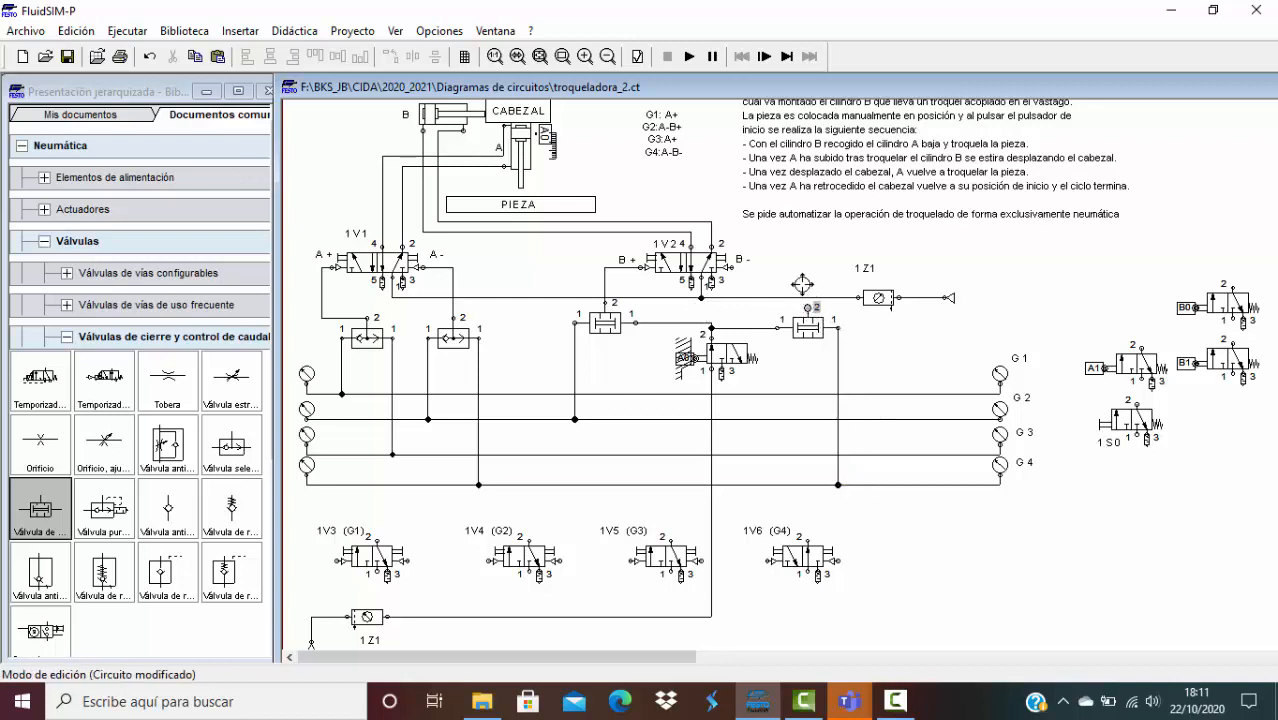
drag(802, 284, 728, 267)
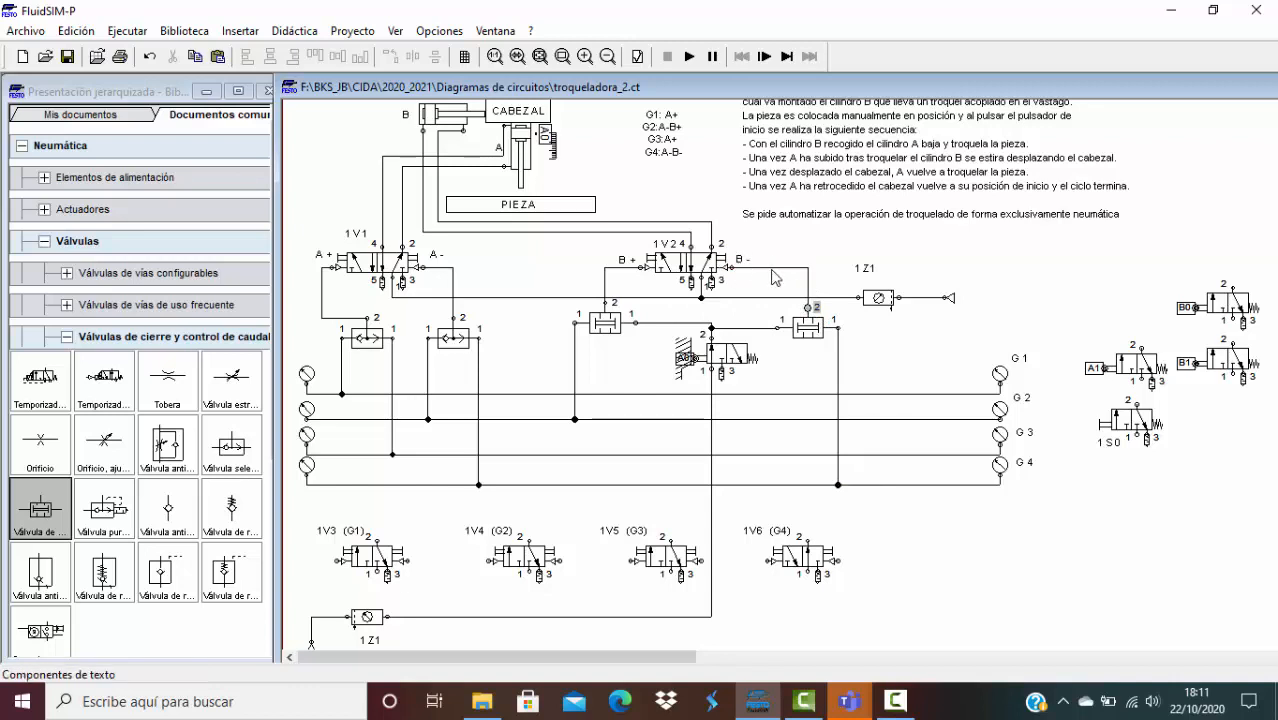
mouse_move(878, 298)
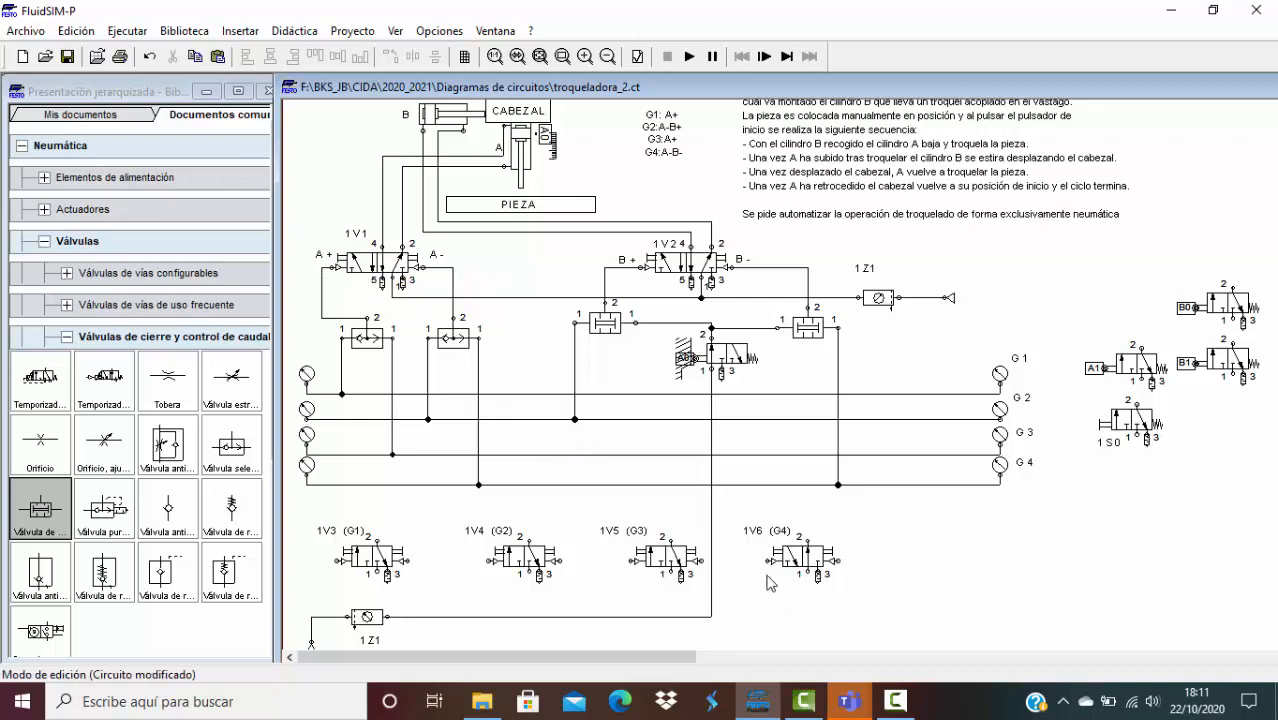
scroll(622, 478, down, 1)
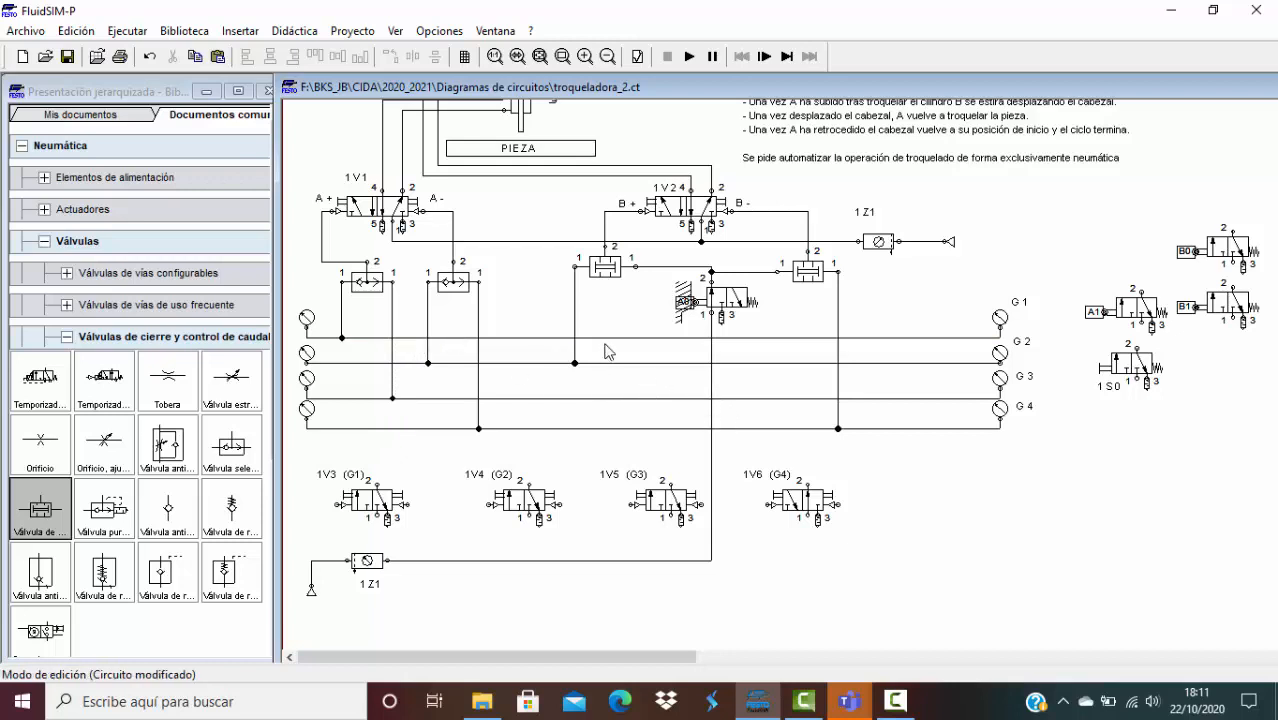
click(900, 690)
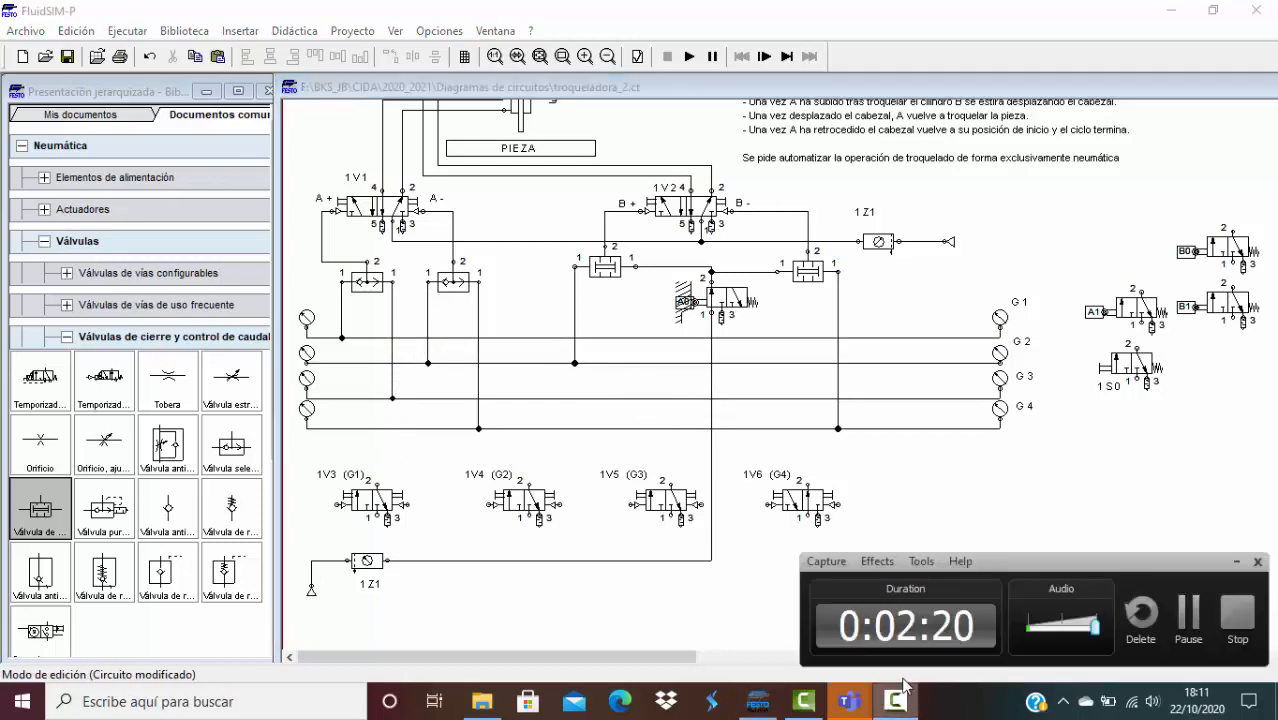
click(1188, 615)
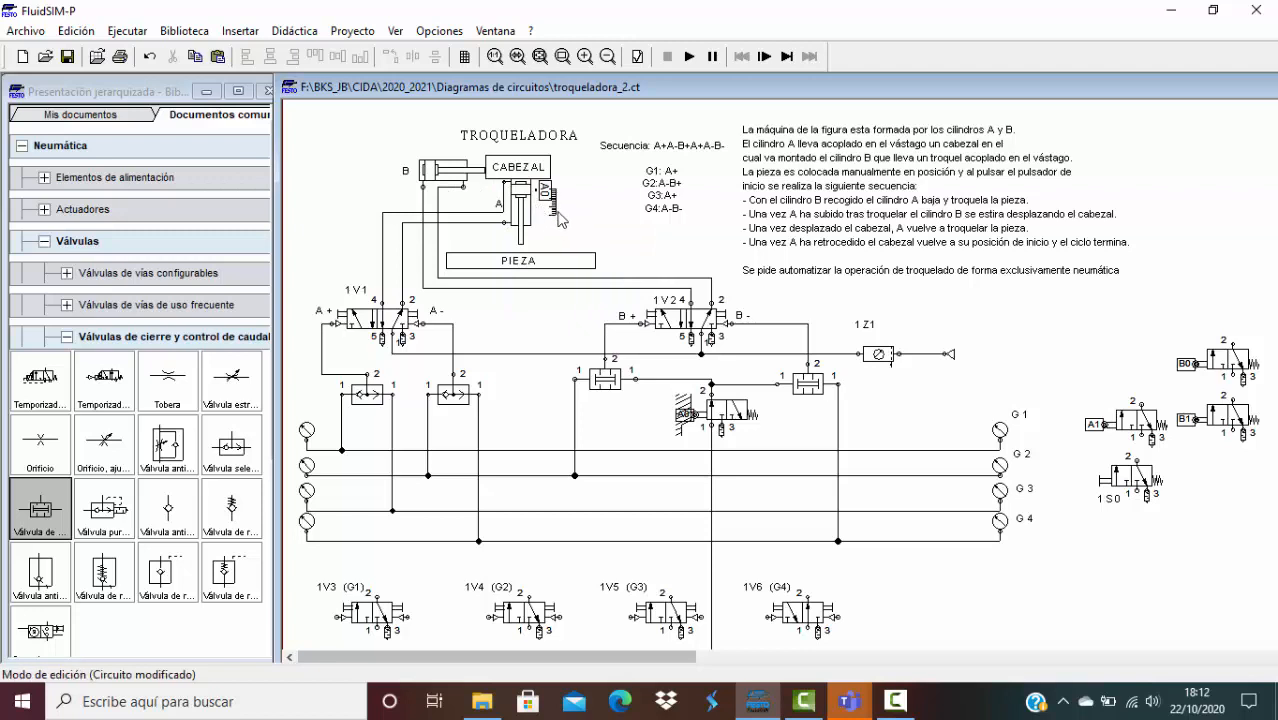
Add the actuation label A1 to cylinder A with a start position of 95 mm and an end position of 100 mm.
mouse_move(556, 212)
double_click(521, 214)
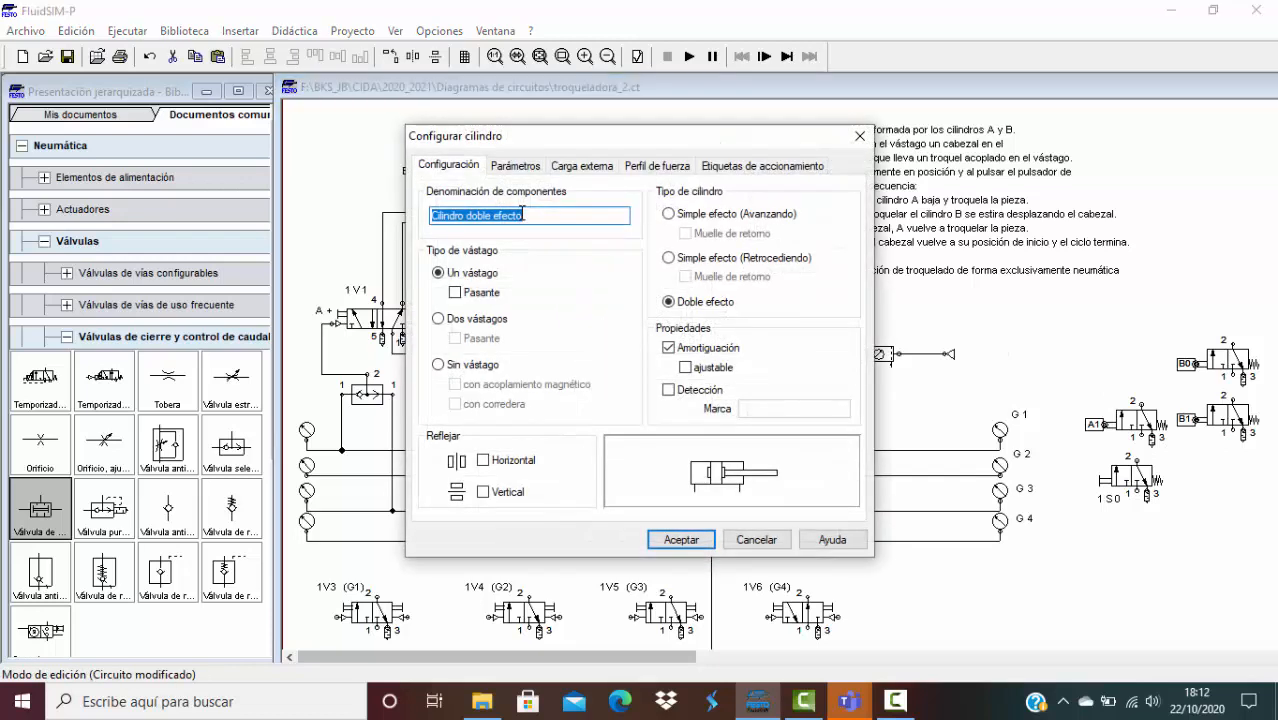
click(741, 172)
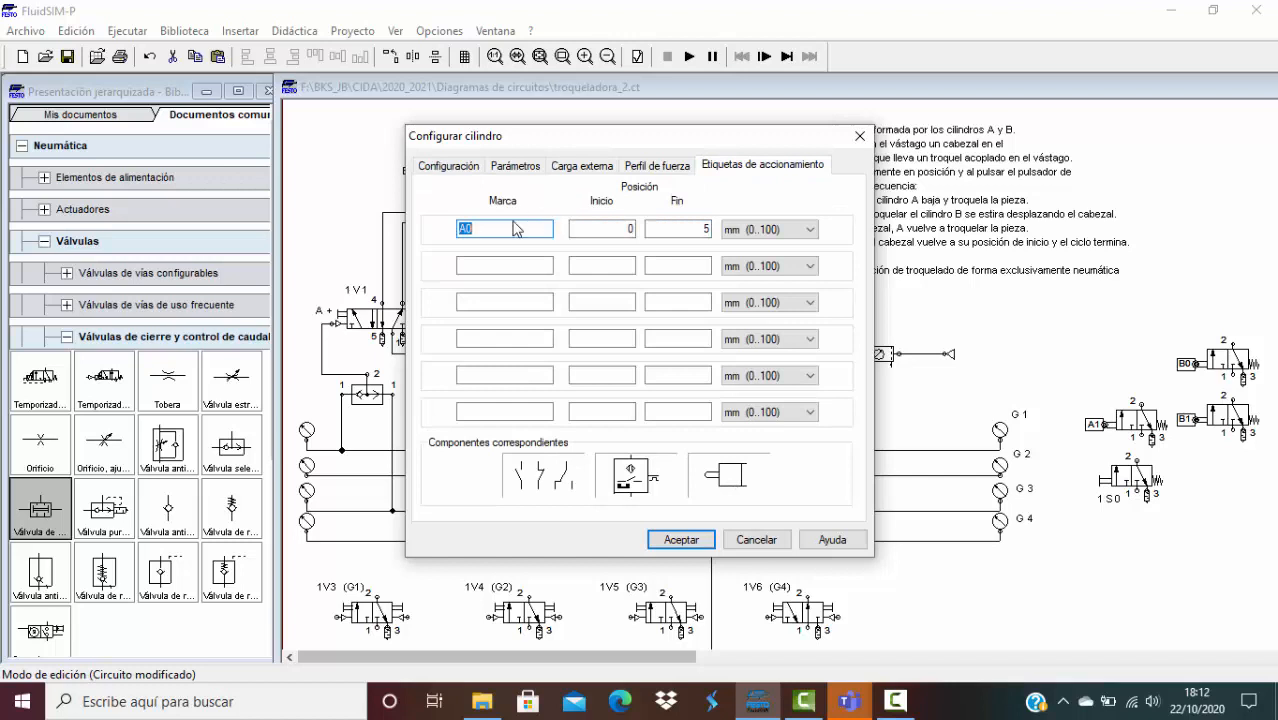
click(478, 265)
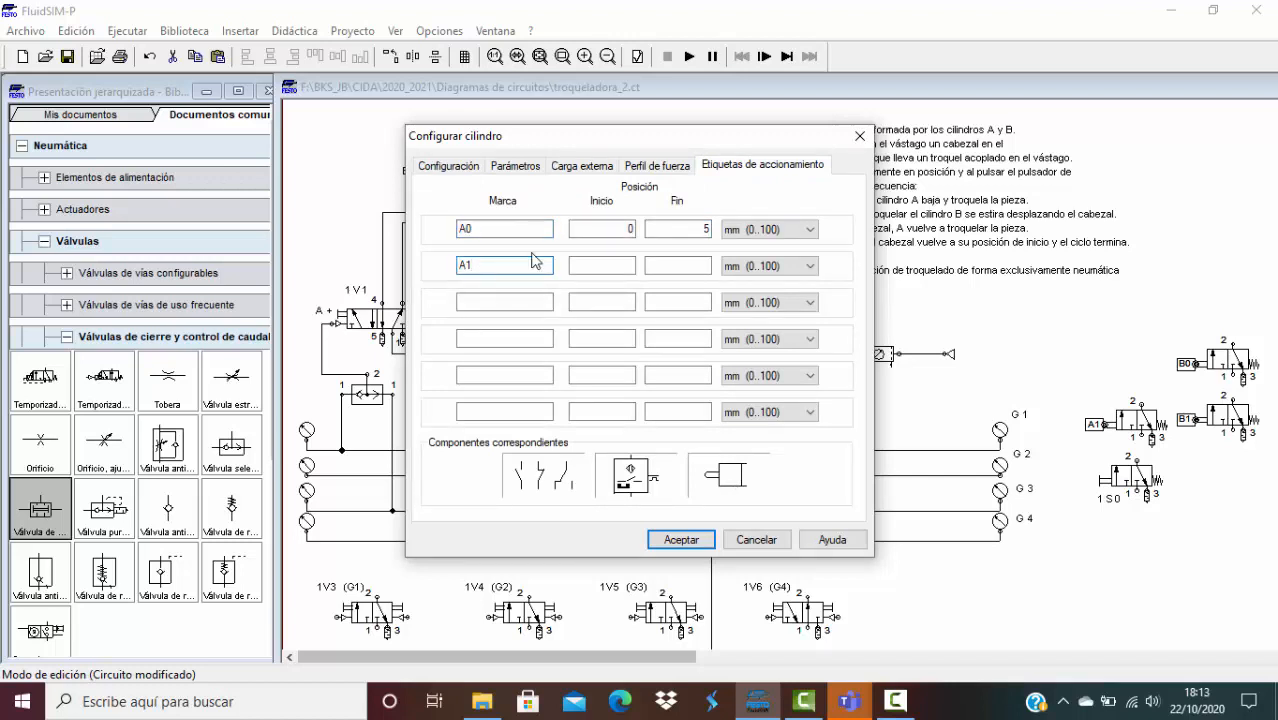
text(A1)
click(628, 266)
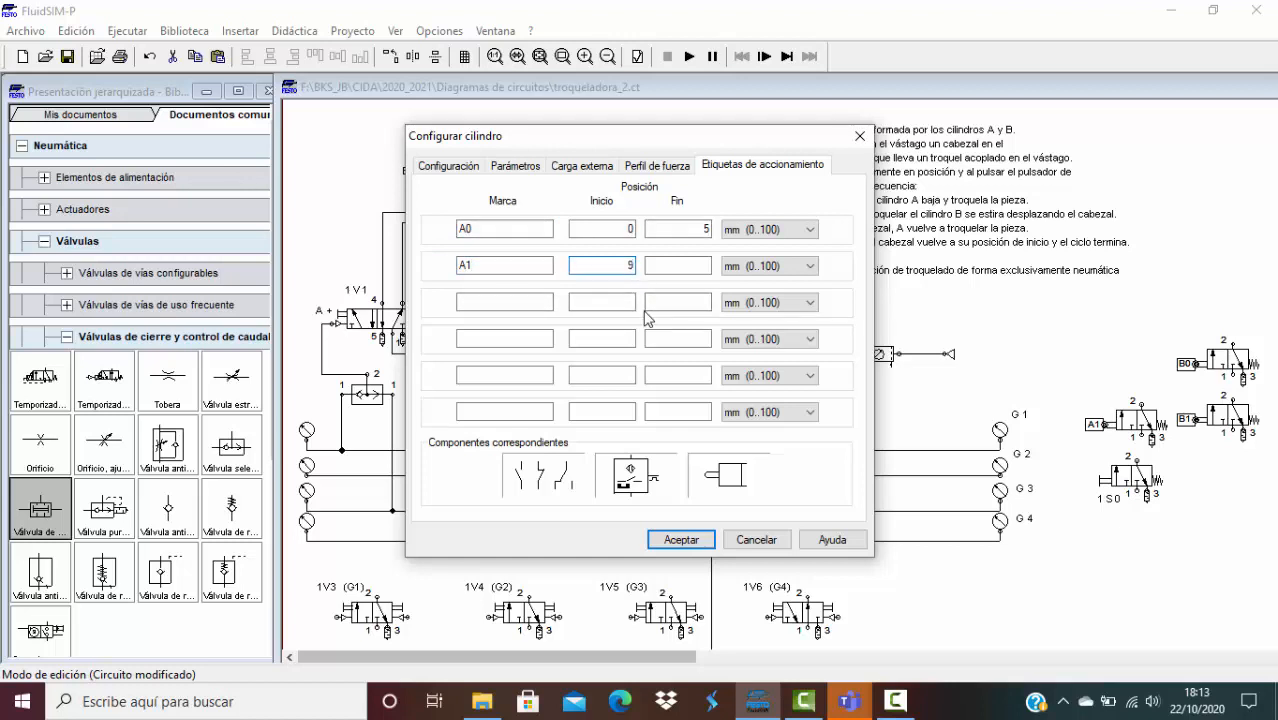
click(706, 265)
text(95)
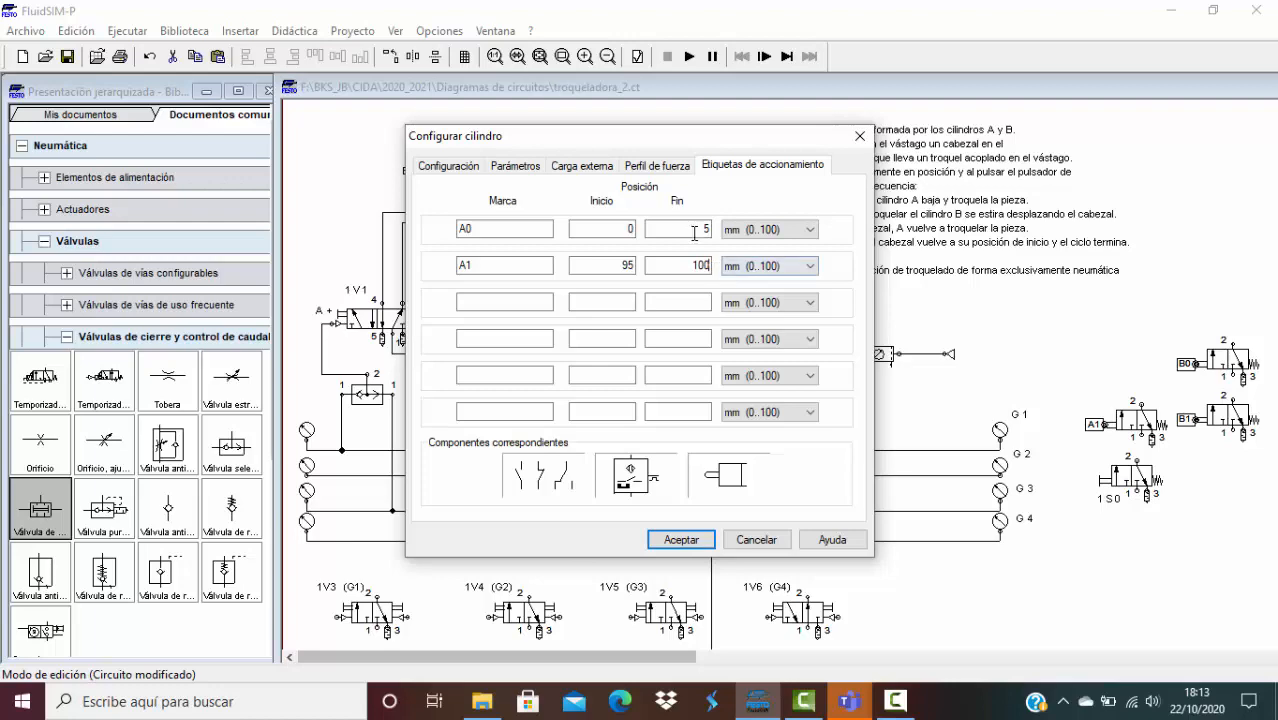
click(683, 545)
click(683, 541)
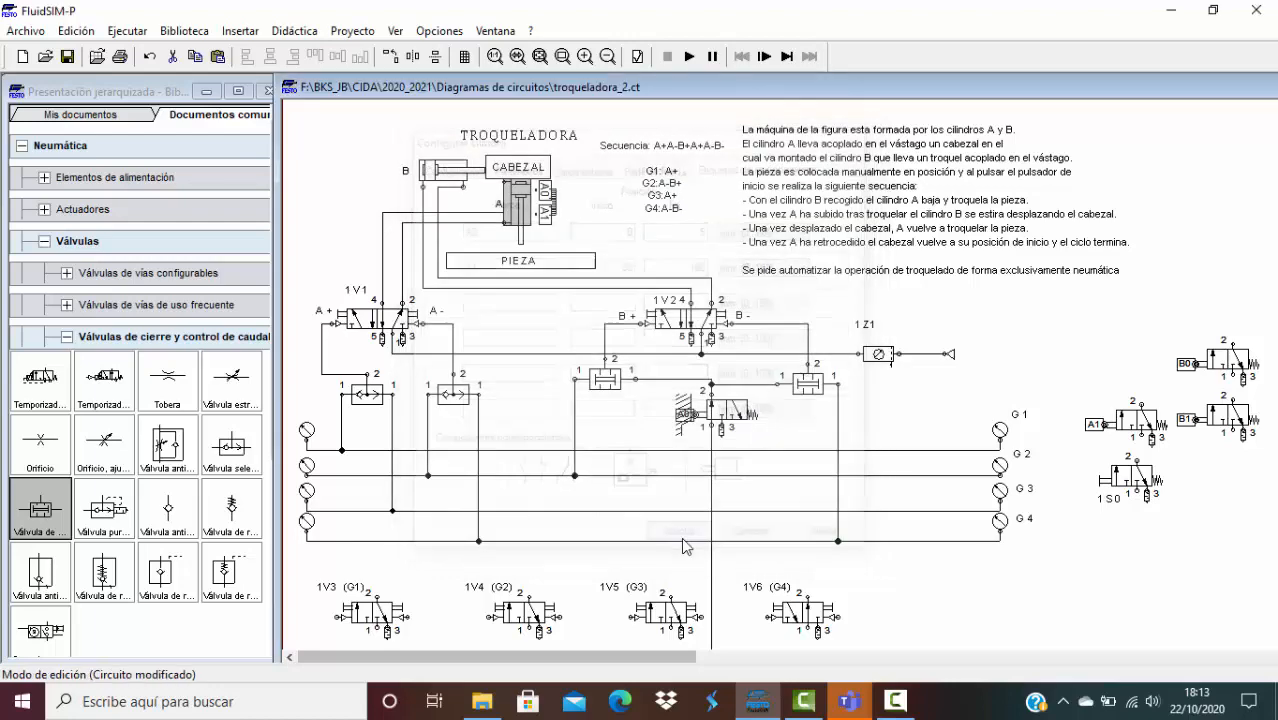
Add actuation labels to cylinder B: B0 from 0 to 5 mm and B1 from 95 to 100 mm.
double_click(455, 183)
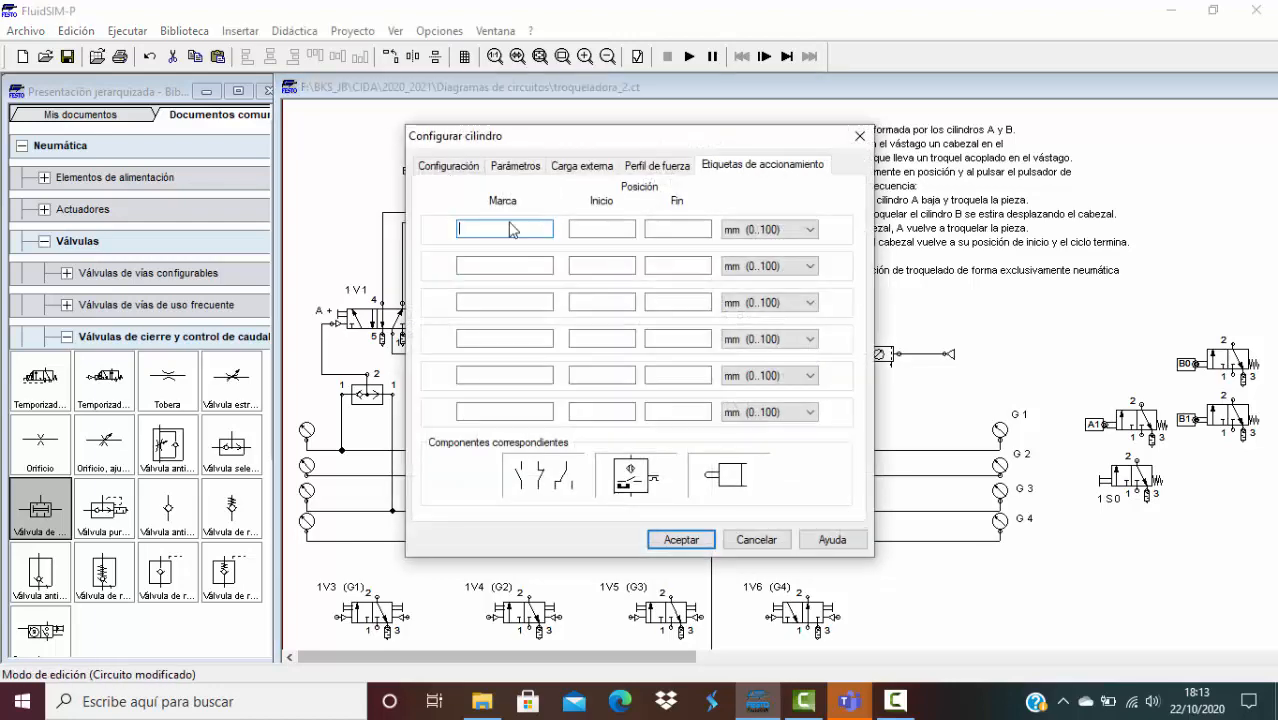
text(B0)
click(480, 264)
text(B)
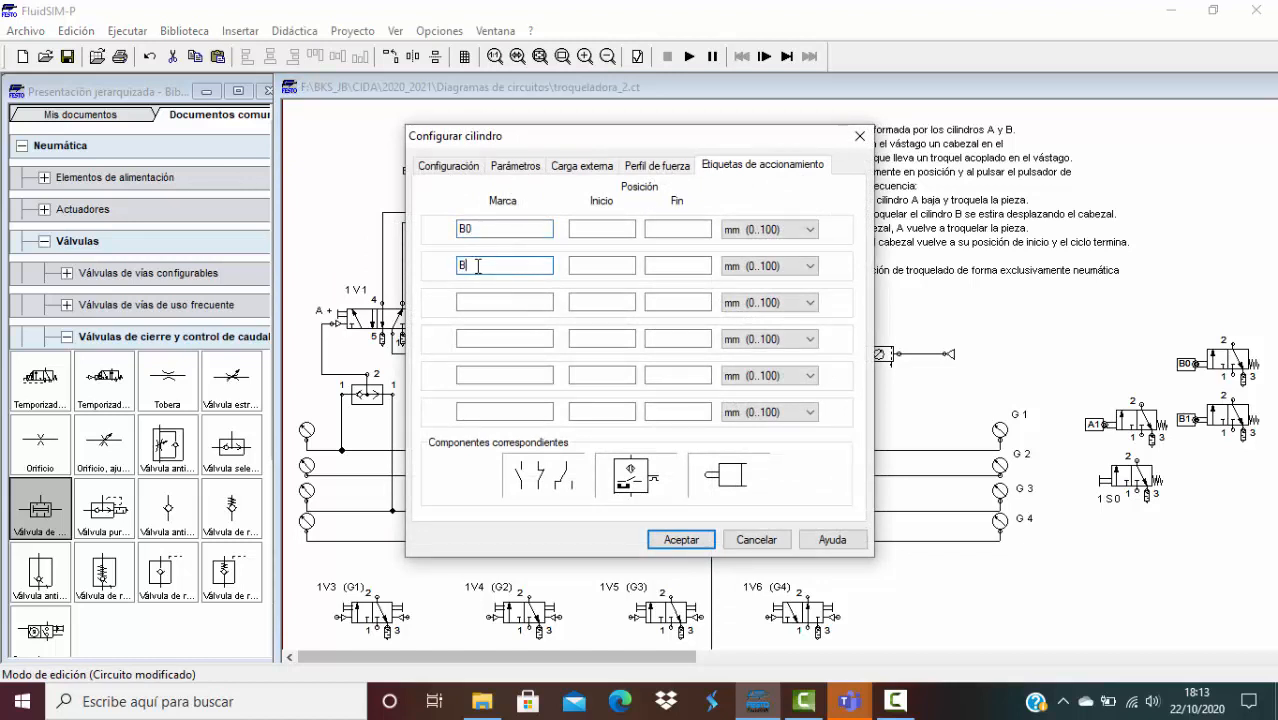
click(619, 229)
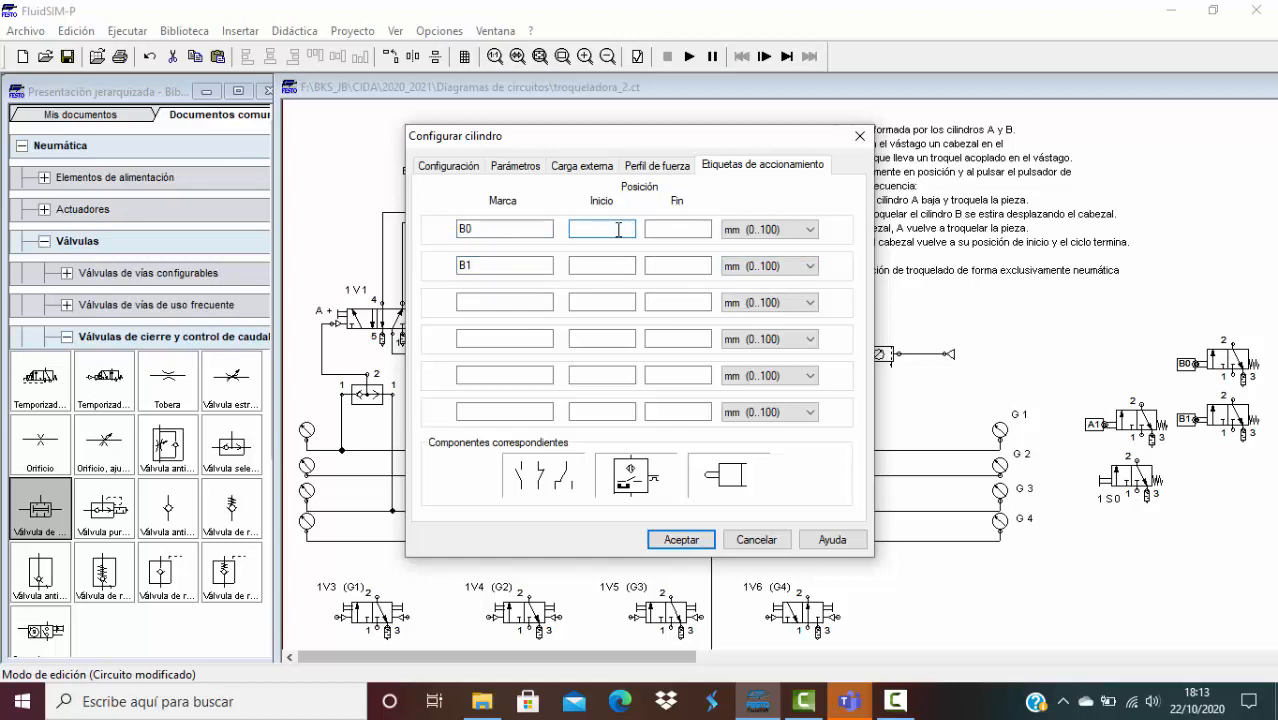
key(Tab)
text(5)
key(Tab)
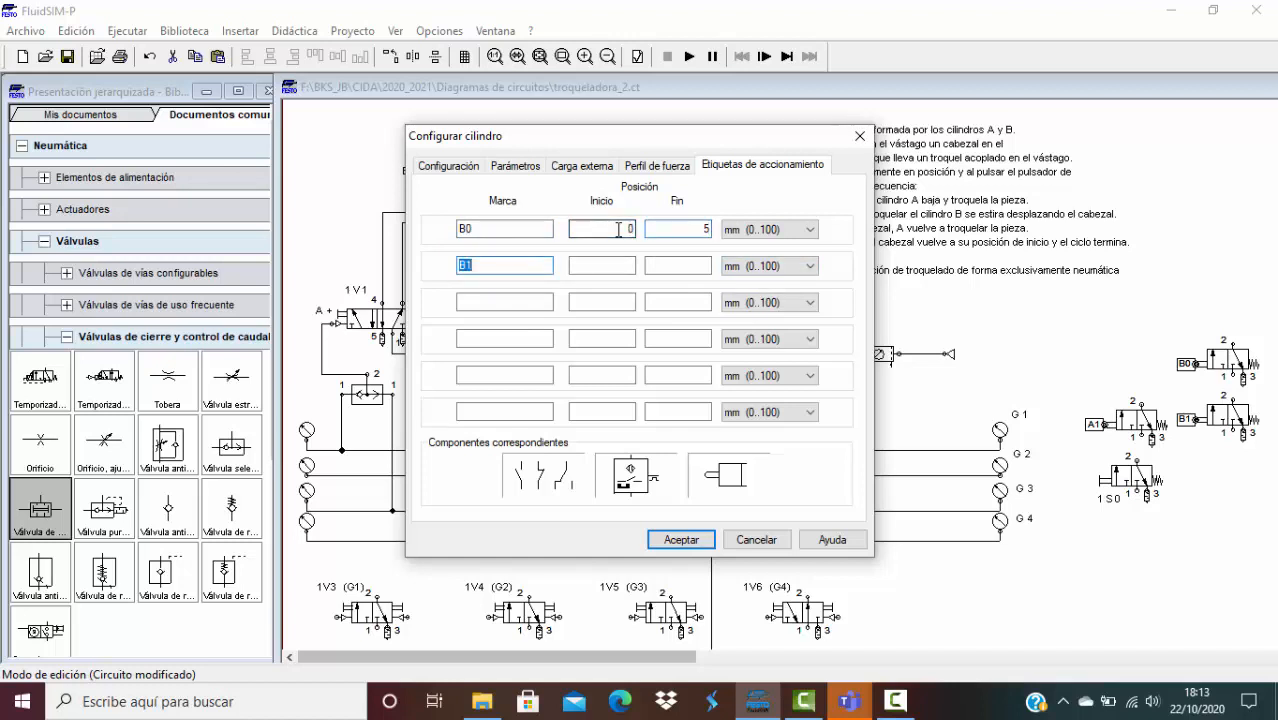
key(Tab)
text(95)
key(Tab)
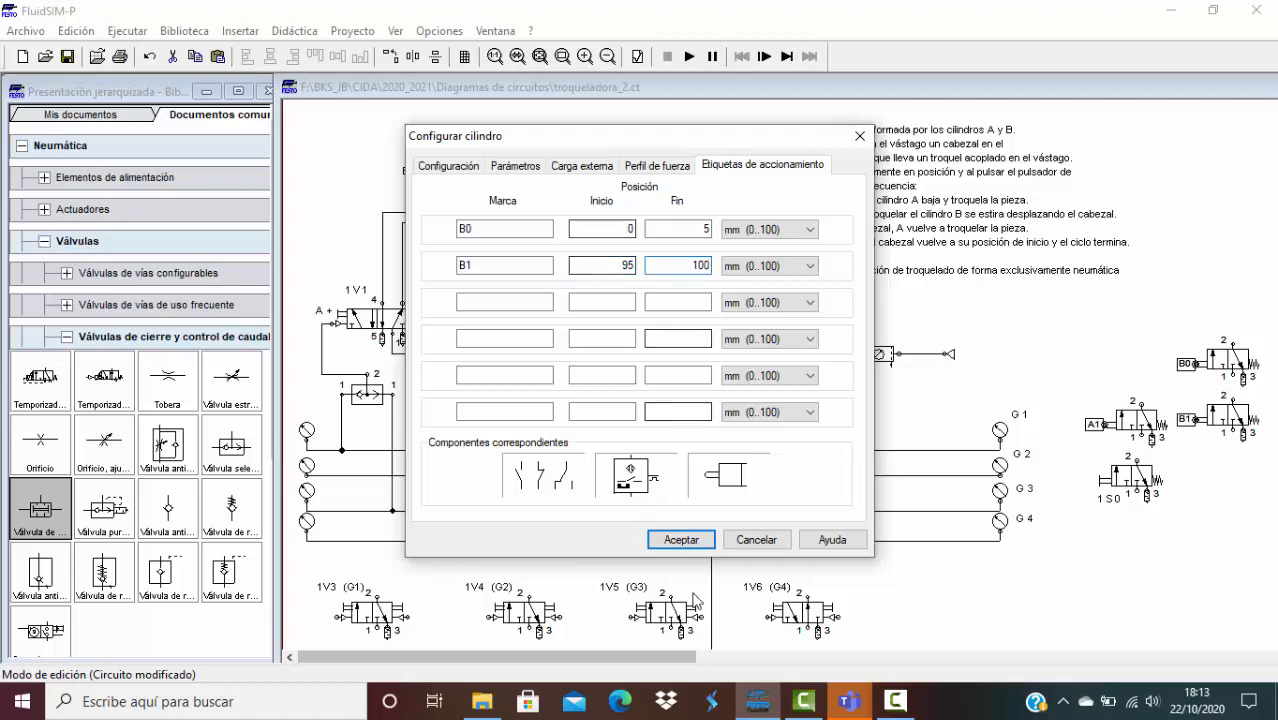
click(684, 540)
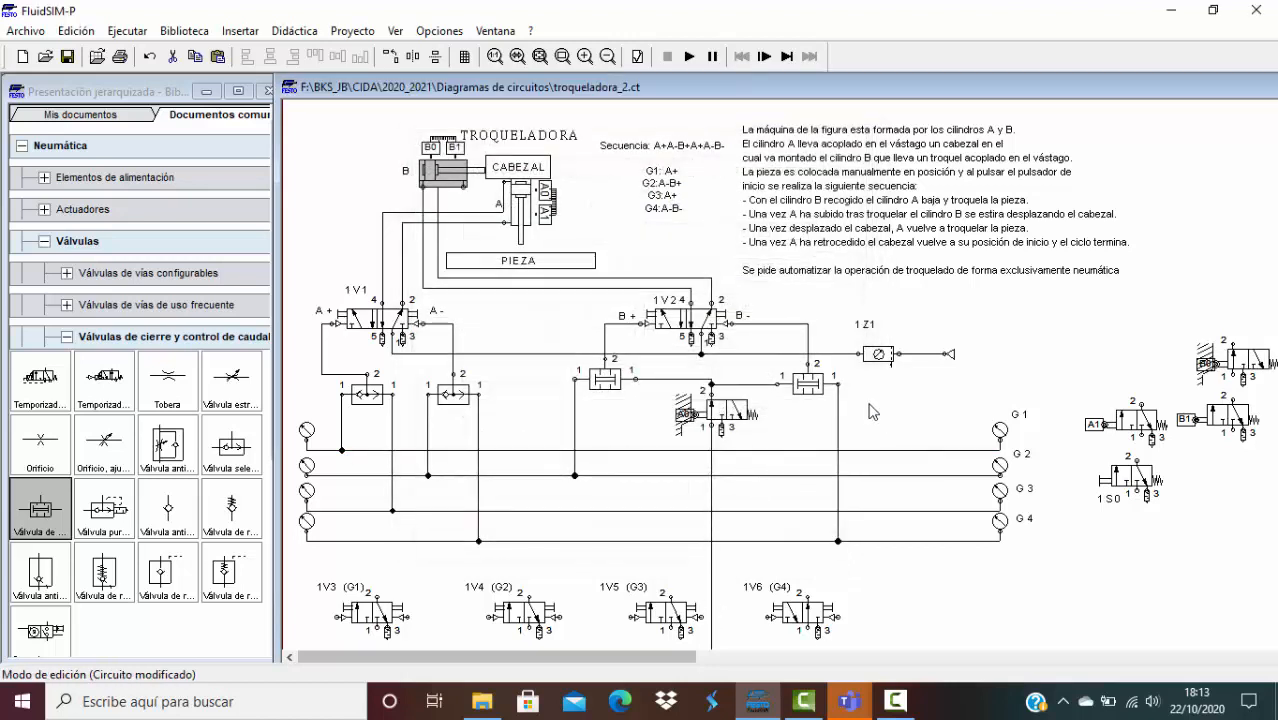
Compare the G1 to G4 sequence groups with the group line wiring and the pilot ports of memory valve 1V3.
scroll(884, 395, down, 1)
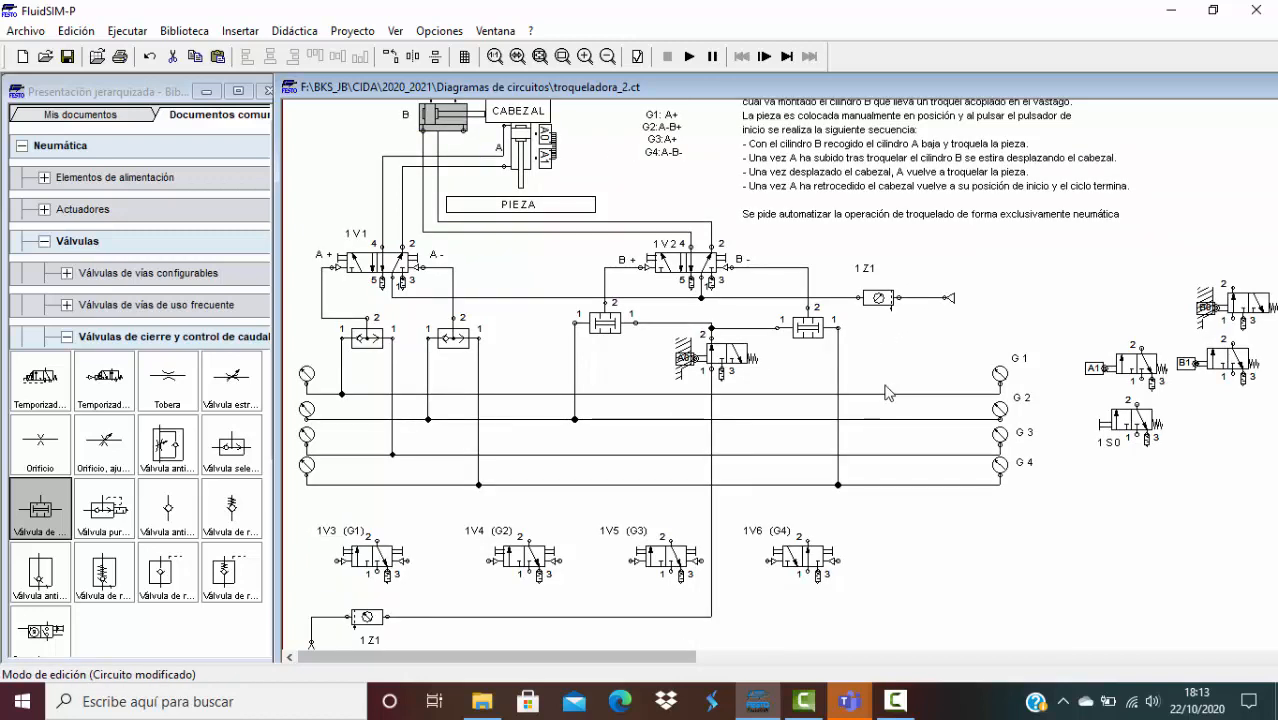
scroll(889, 390, down, 1)
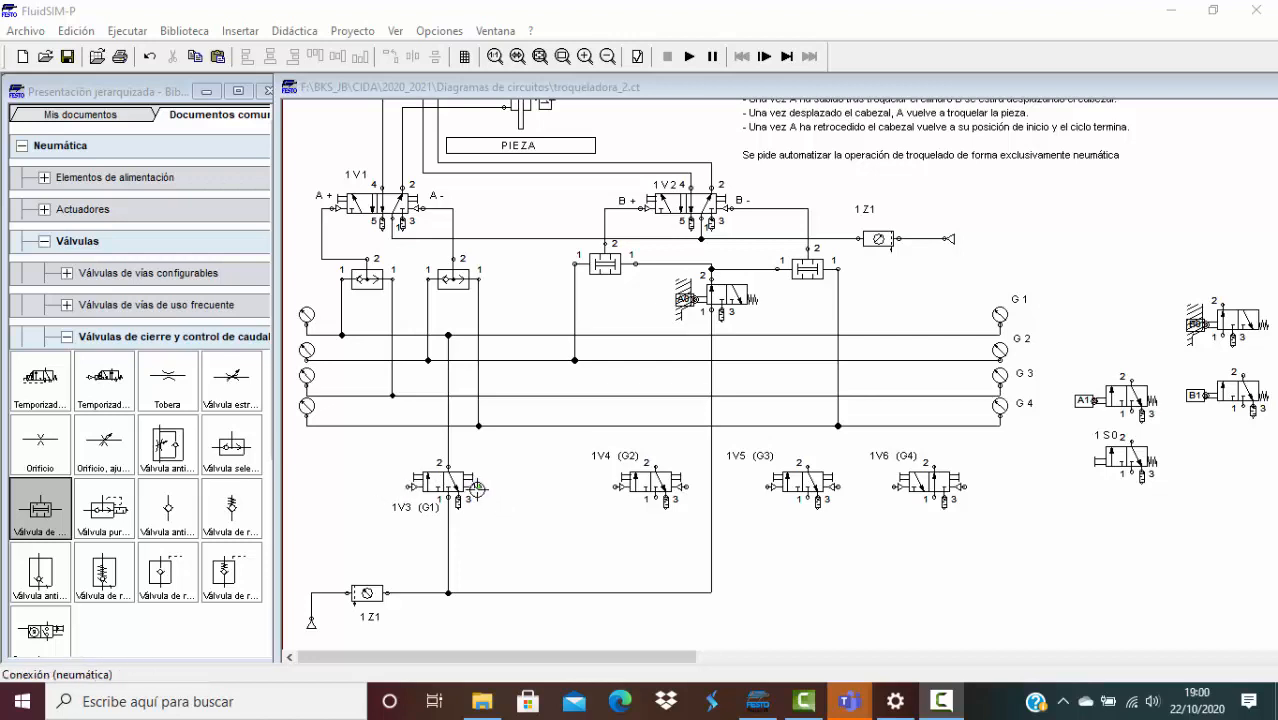
mouse_move(471, 497)
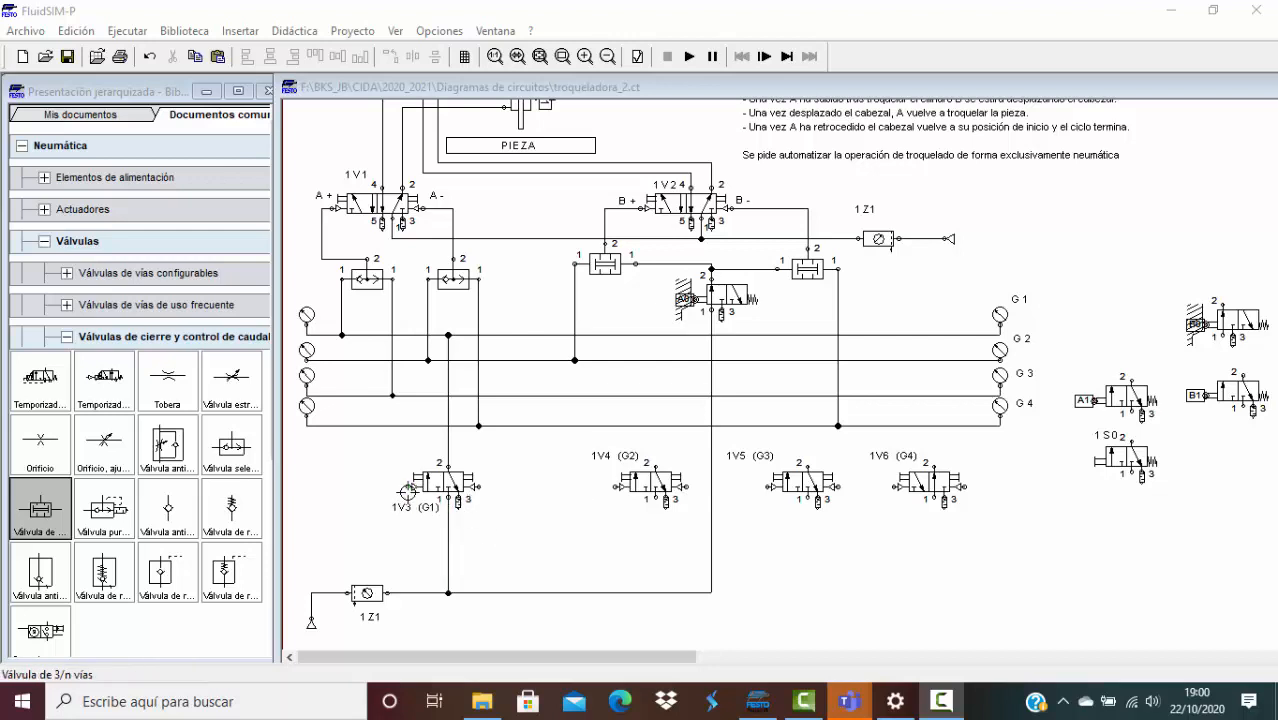
mouse_move(412, 495)
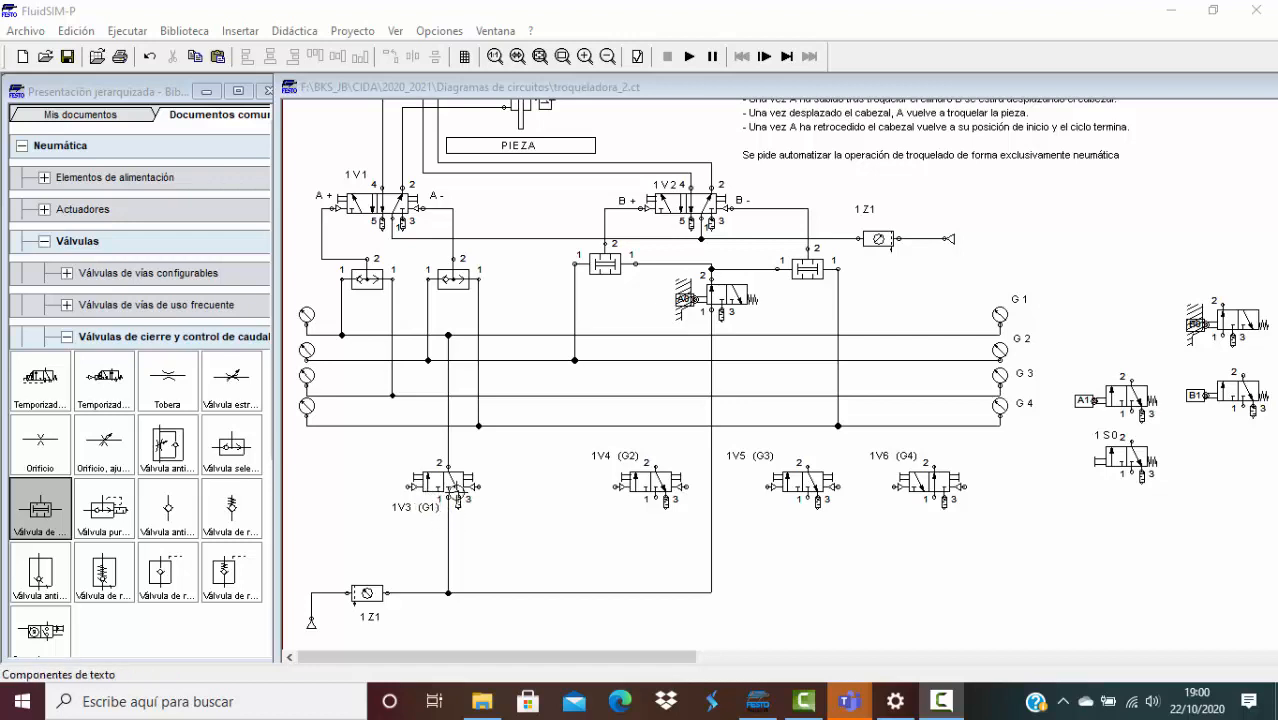
scroll(722, 394, up, 3)
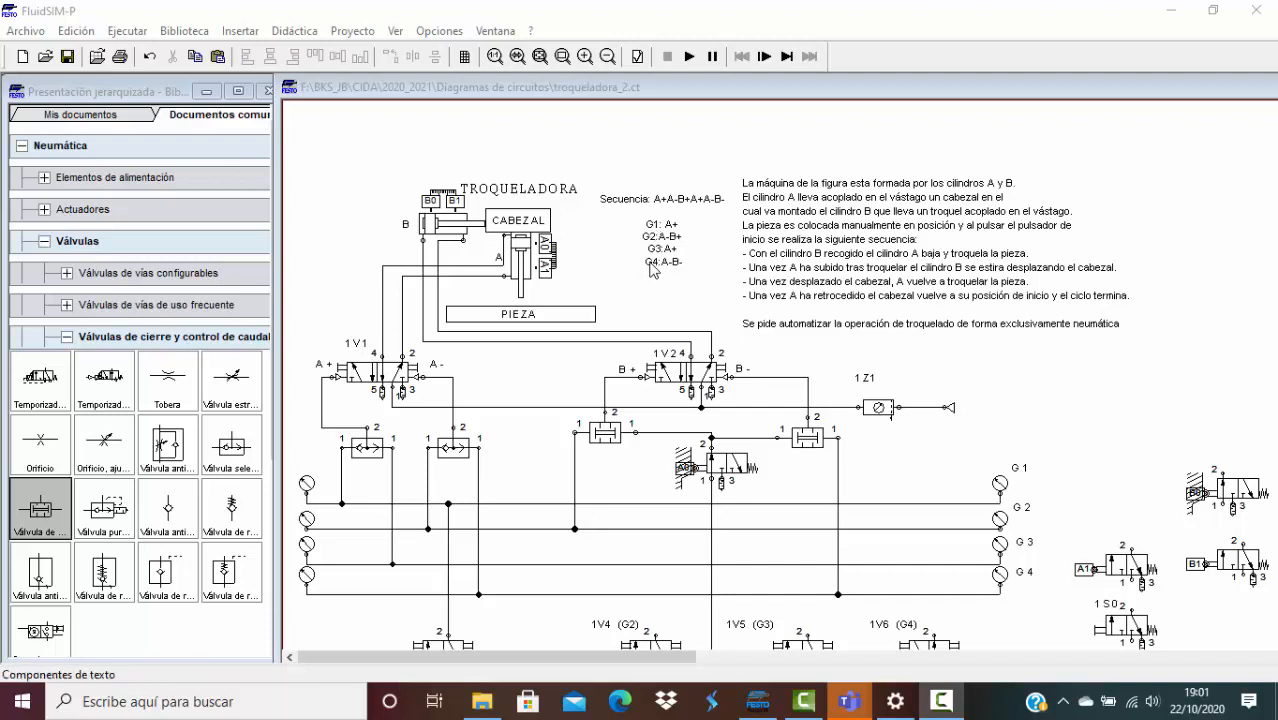
scroll(655, 275, down, 3)
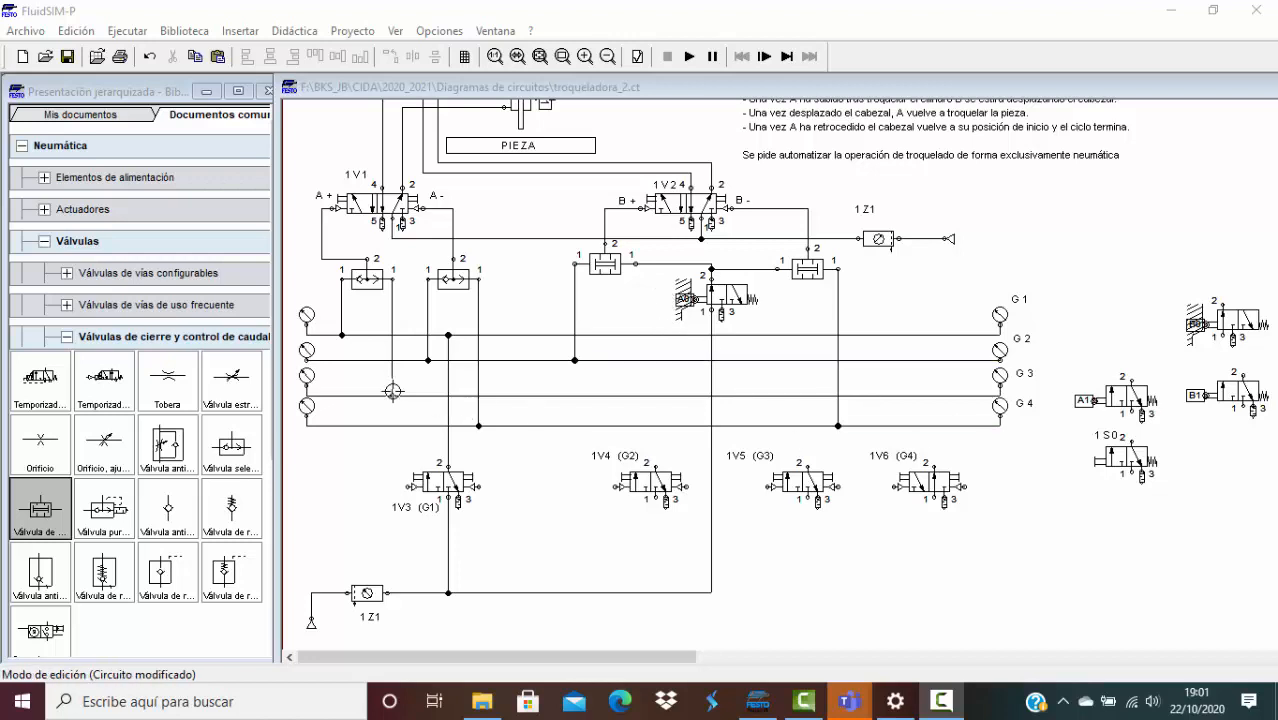
click(328, 426)
scroll(522, 371, up, 3)
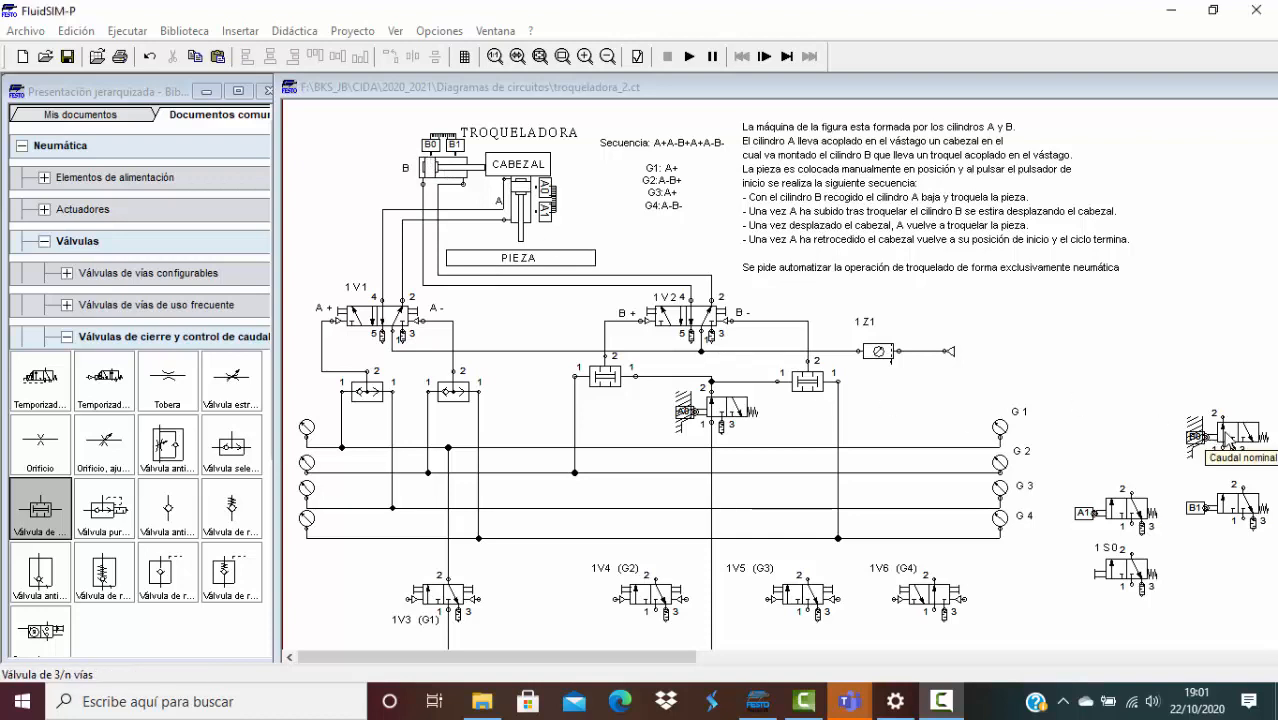
Move the B0 roller valve and the 1S0 pushbutton valve side by side beneath 1V3, and reposition the 1V3 (G1) label above its valve.
drag(1188, 435, 320, 540)
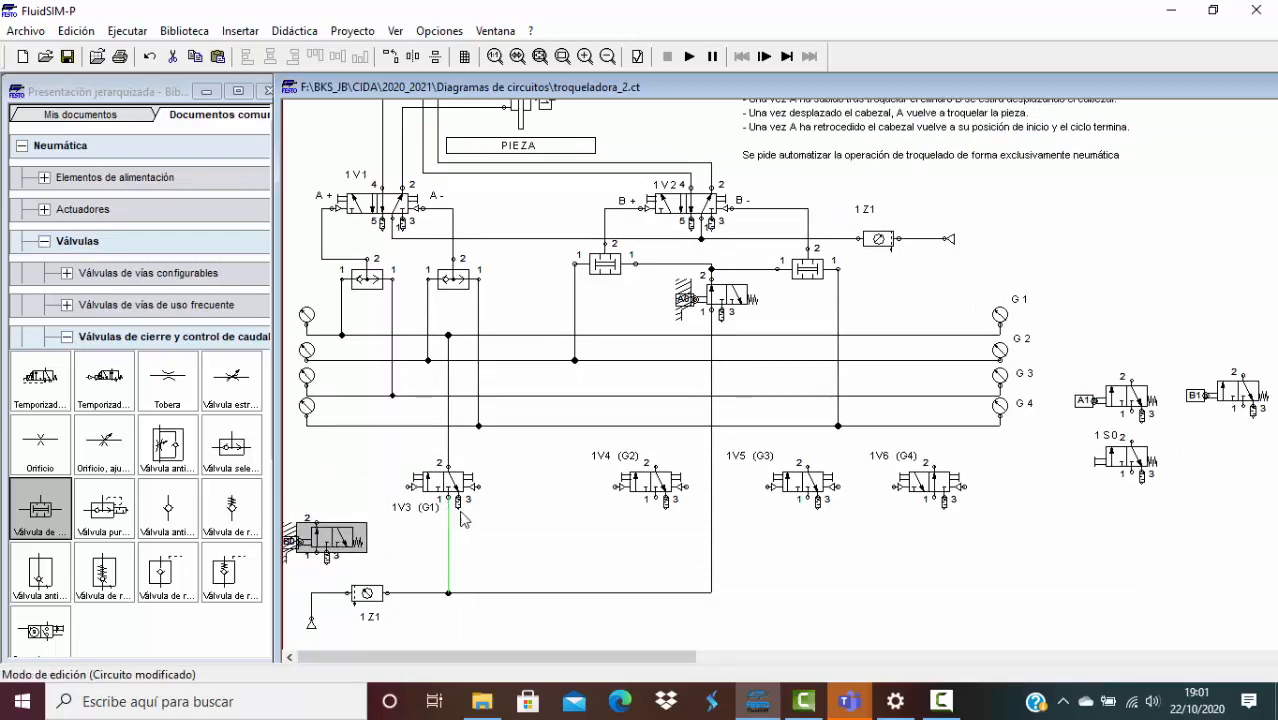
click(352, 508)
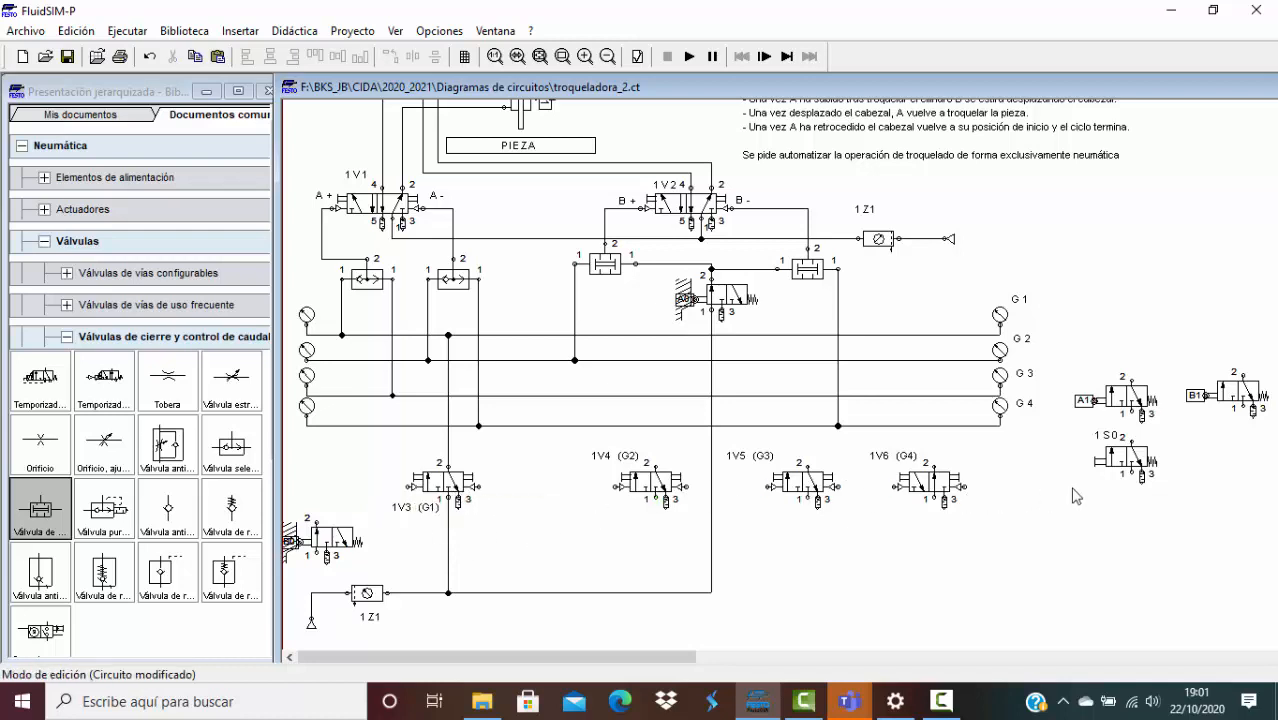
drag(1133, 460, 460, 461)
click(403, 506)
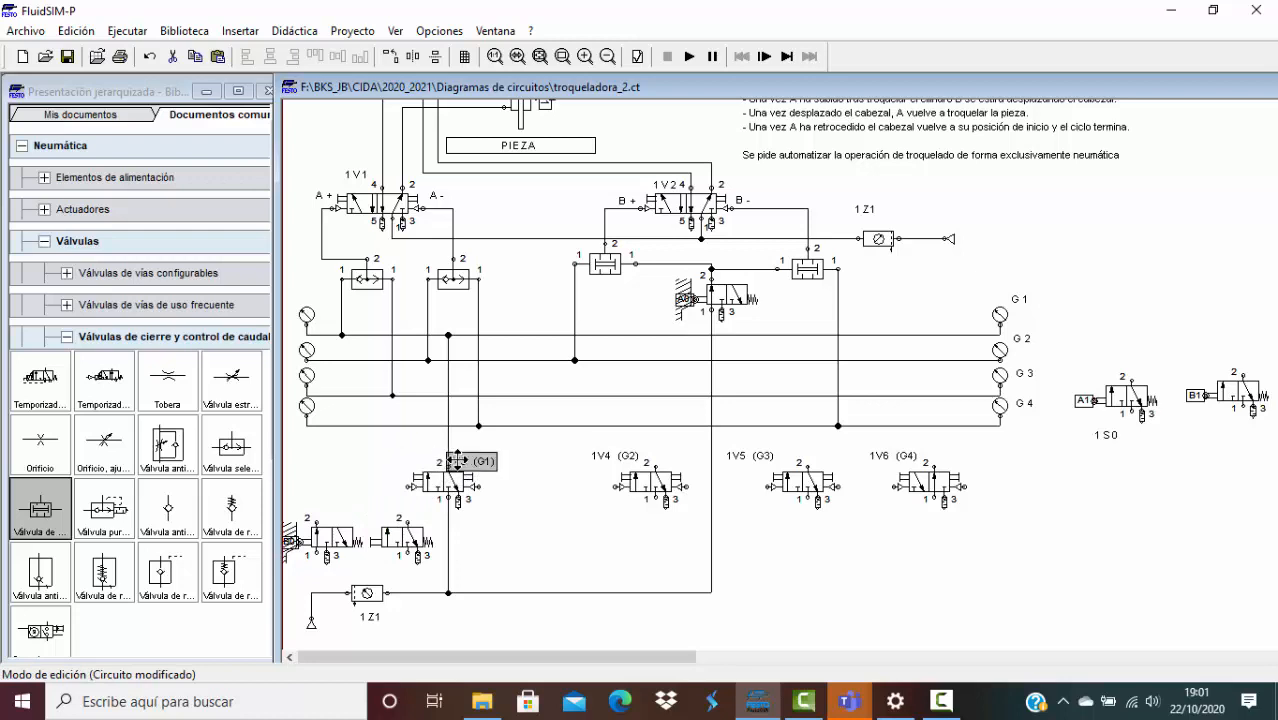
click(607, 551)
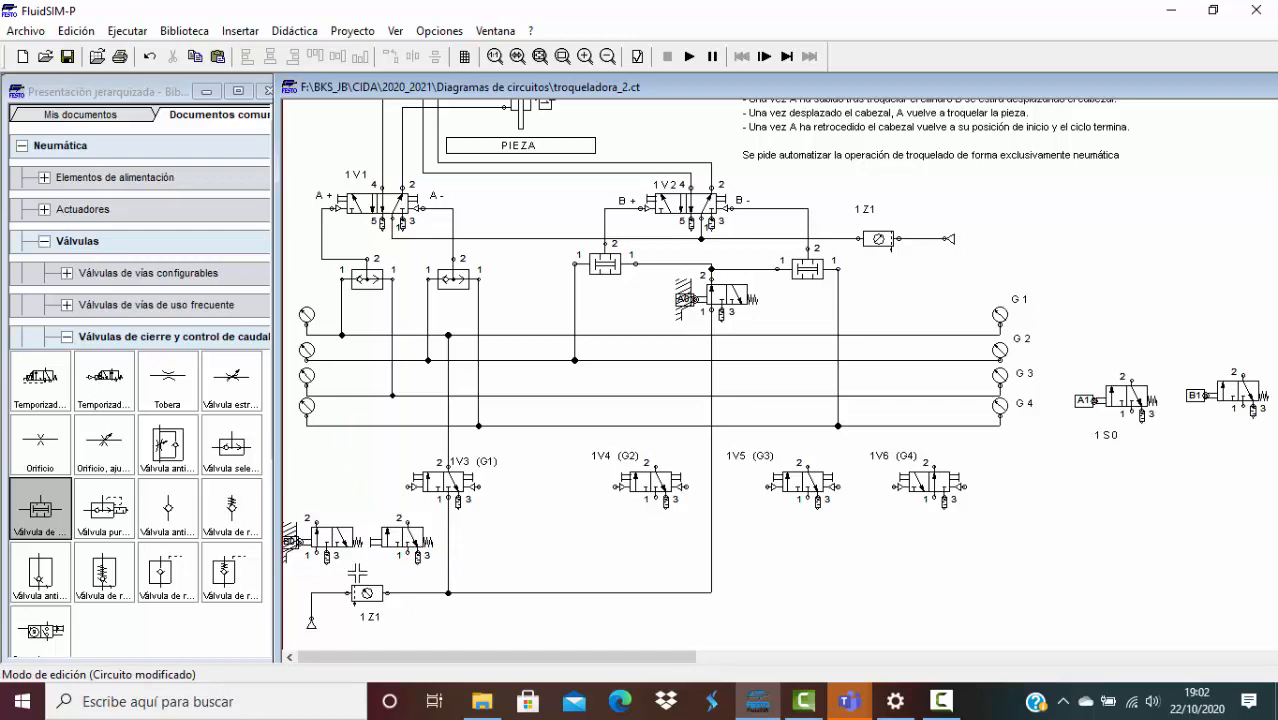
Insert a simultaneity valve above the B0 and 1S0 valves and connect one of its inputs to B0's outlet port 2.
click(47, 515)
drag(47, 515, 345, 483)
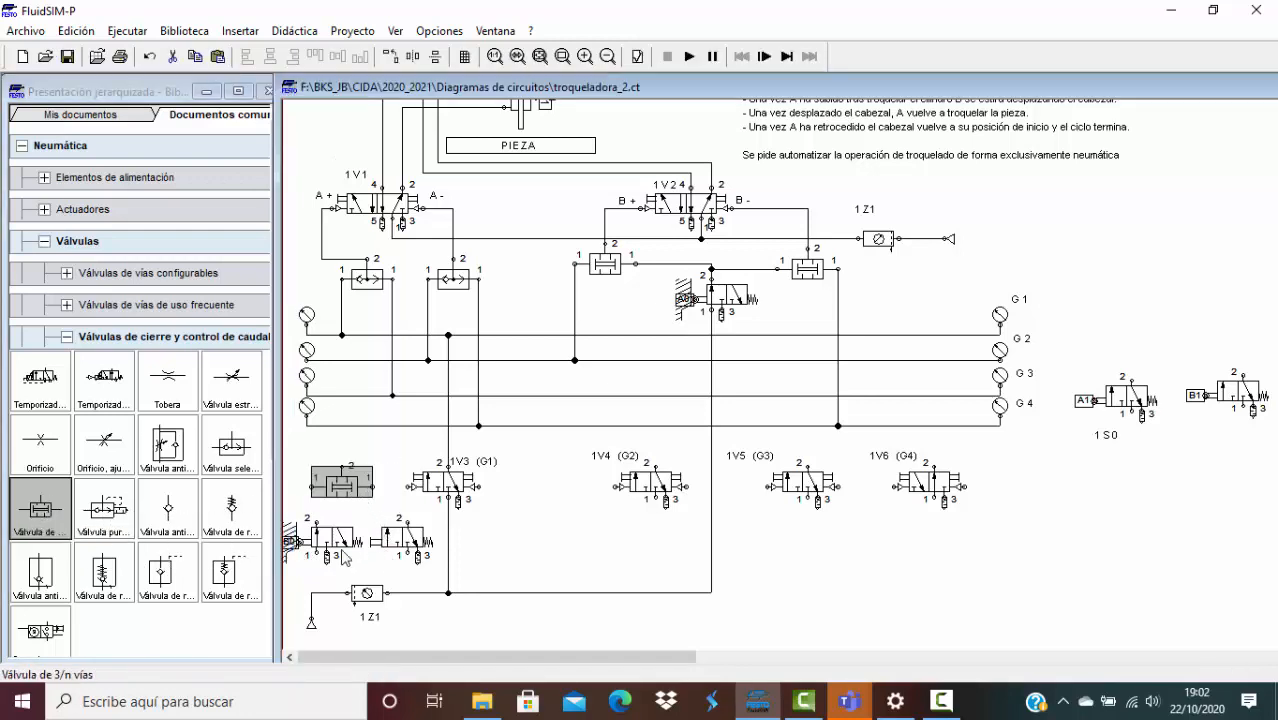
click(318, 520)
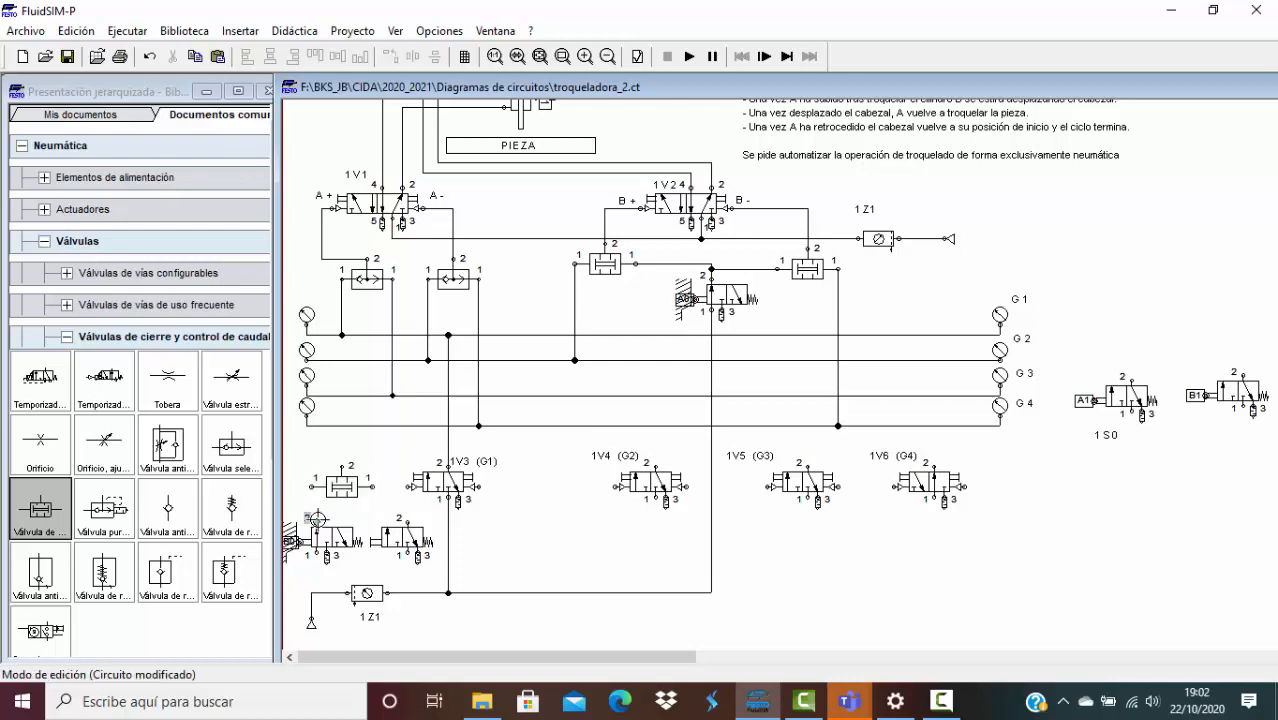
drag(310, 488, 307, 517)
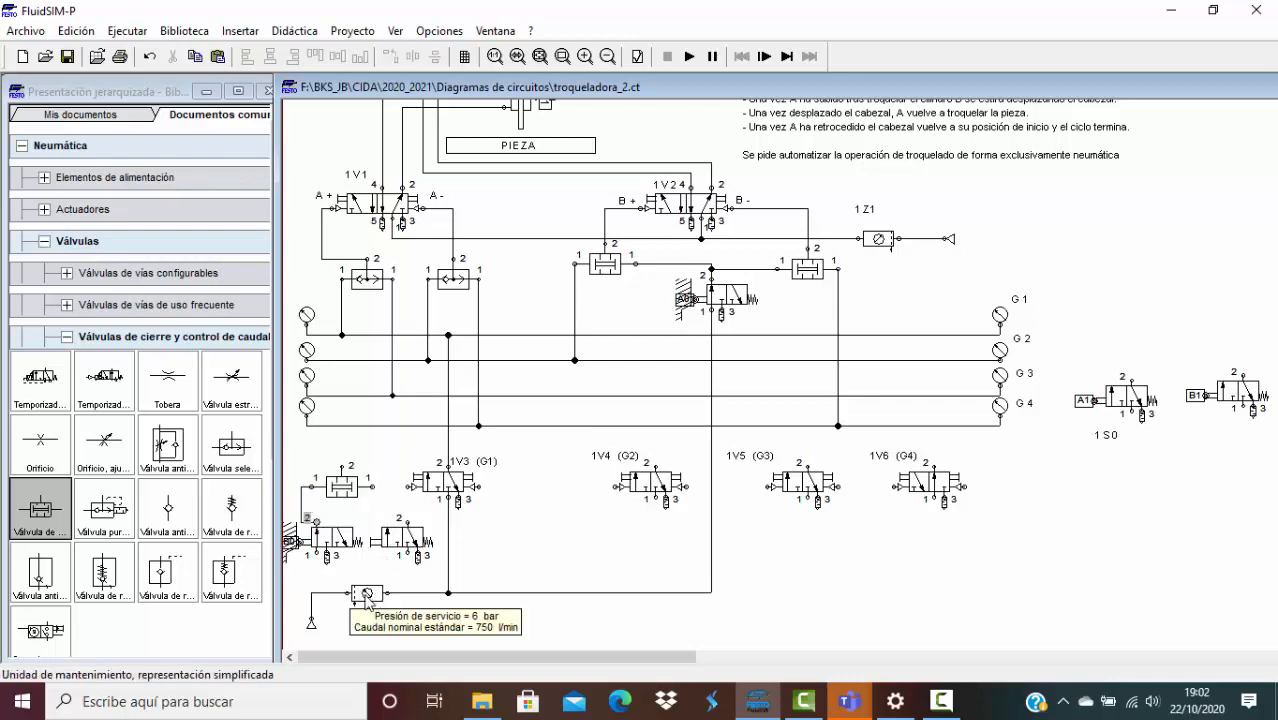
Move the lower air supply with its 1Z1 service unit further down and connect B0's port 1 to the supply line.
drag(302, 577, 371, 534)
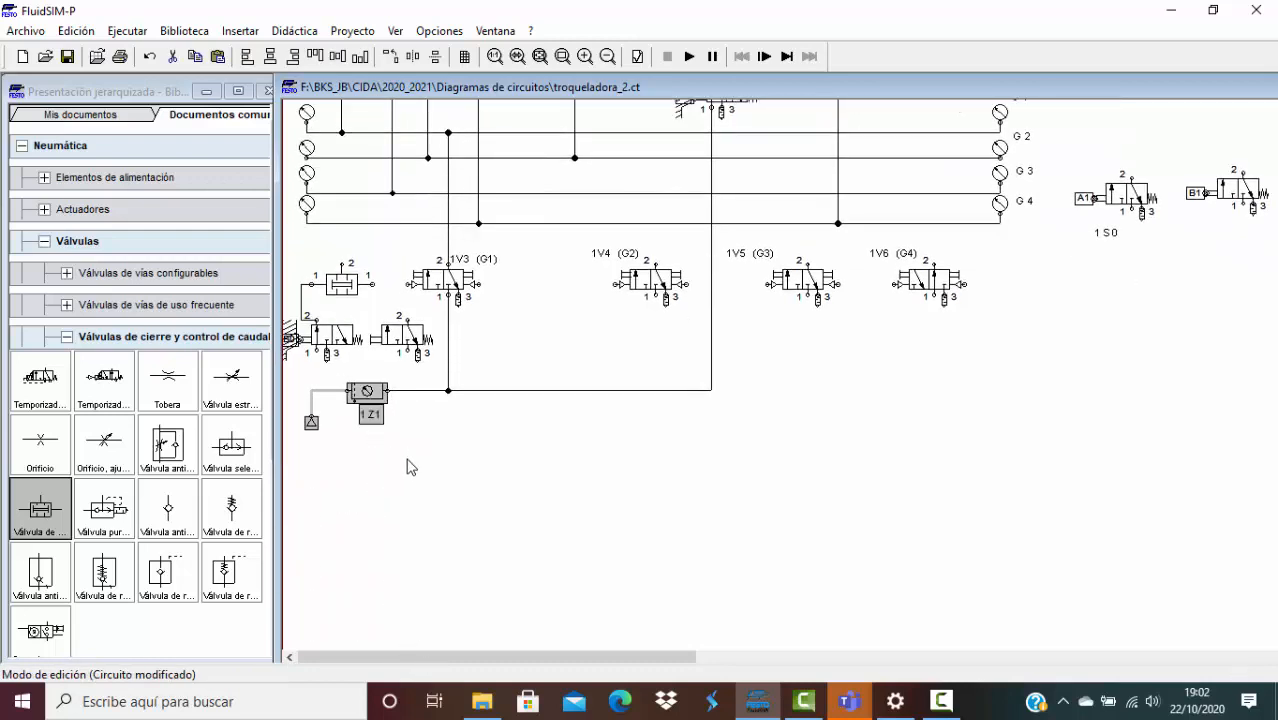
mouse_move(366, 393)
drag(366, 393, 375, 425)
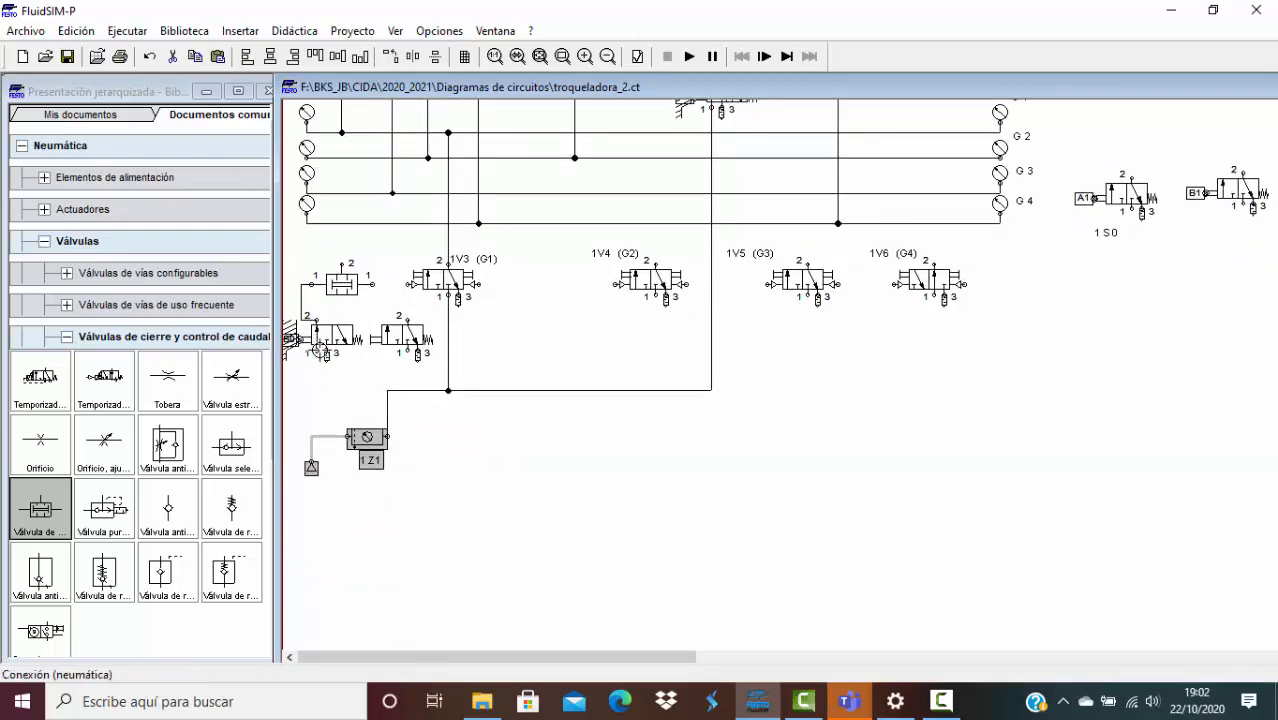
click(316, 352)
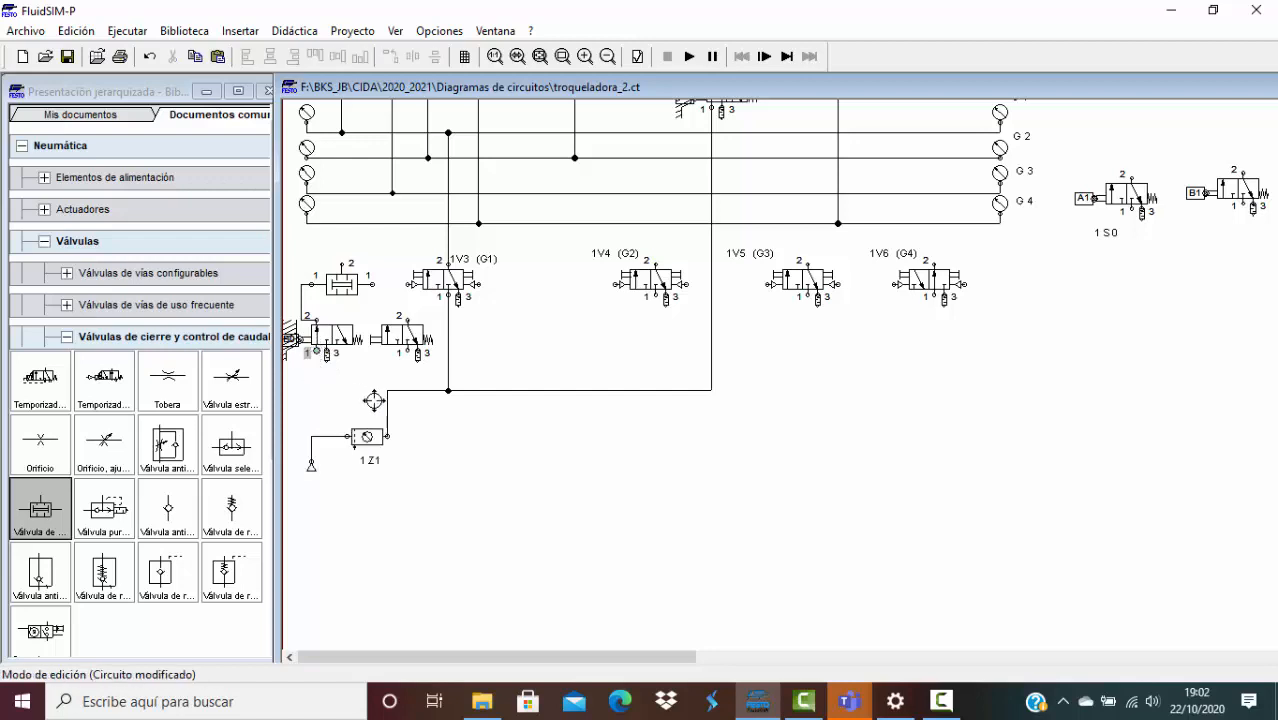
mouse_move(388, 398)
mouse_down()
mouse_move(387, 436)
mouse_move(388, 393)
mouse_up()
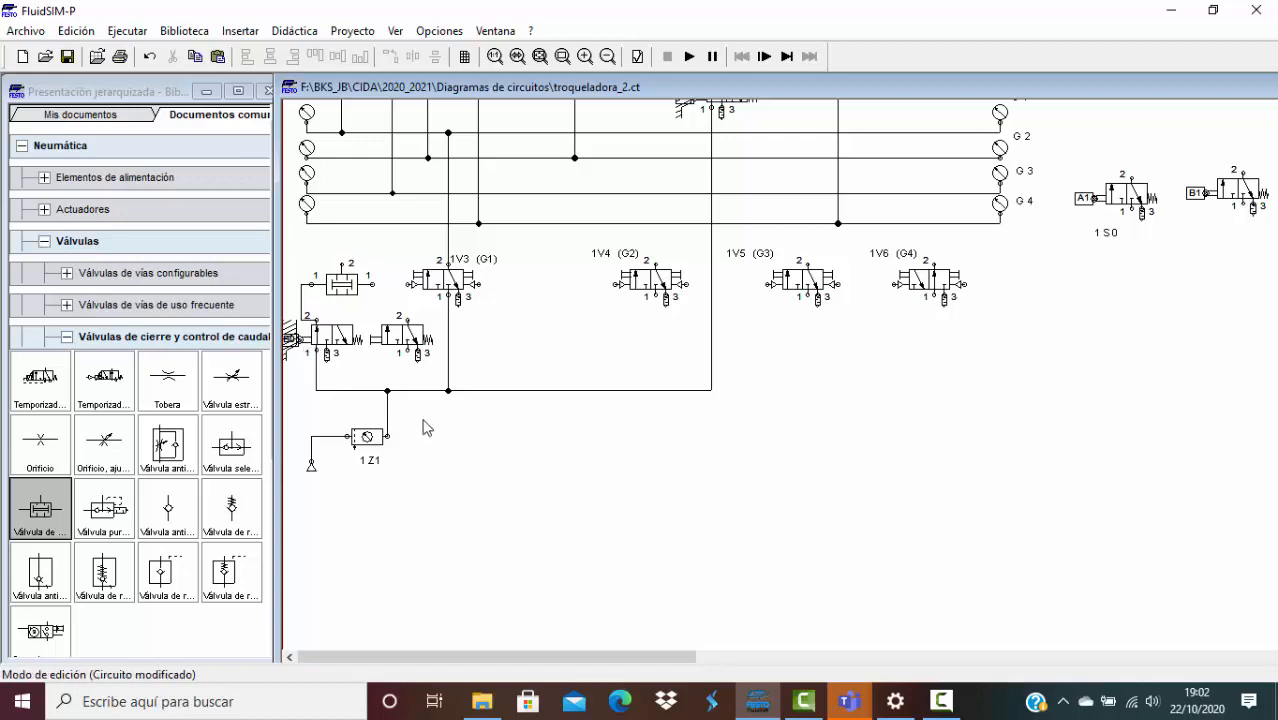
Wire pushbutton valve 1S0 between the supply line and the simultaneity valve's free input, place its 1S0 label, and lower the simultaneity valve slightly.
drag(408, 350, 408, 390)
drag(1100, 235, 373, 284)
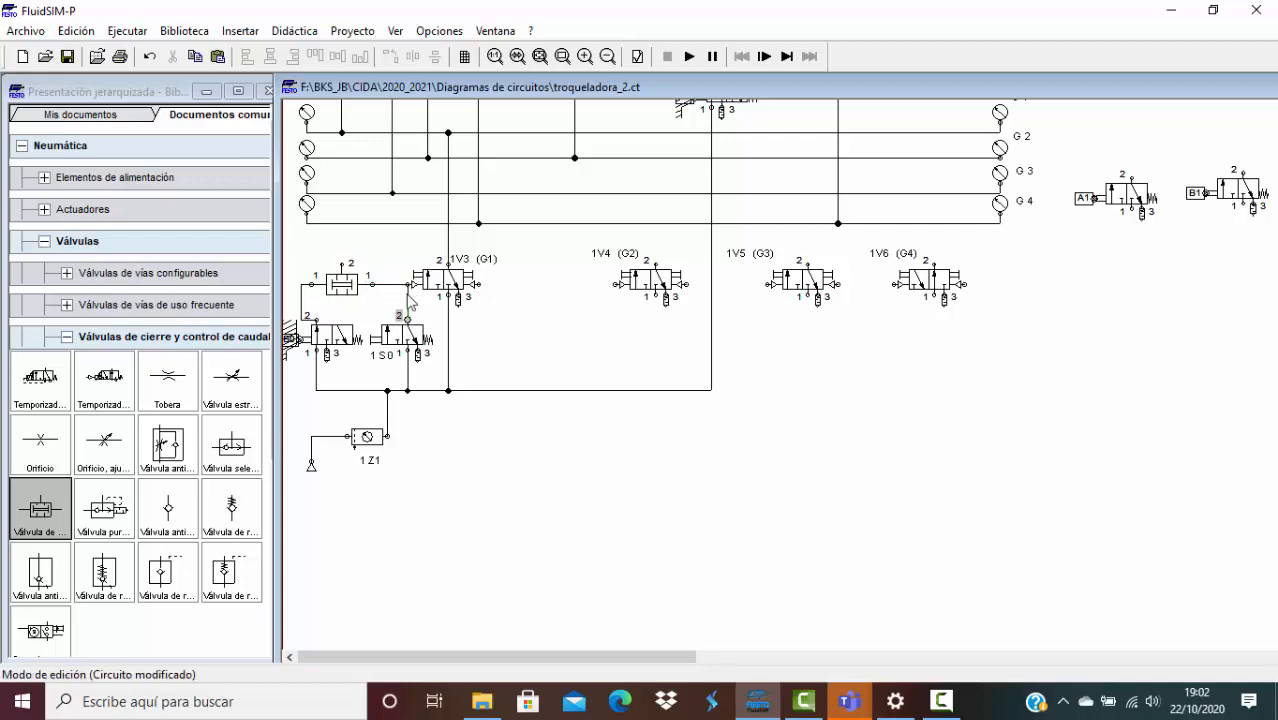
drag(387, 297, 376, 297)
click(343, 291)
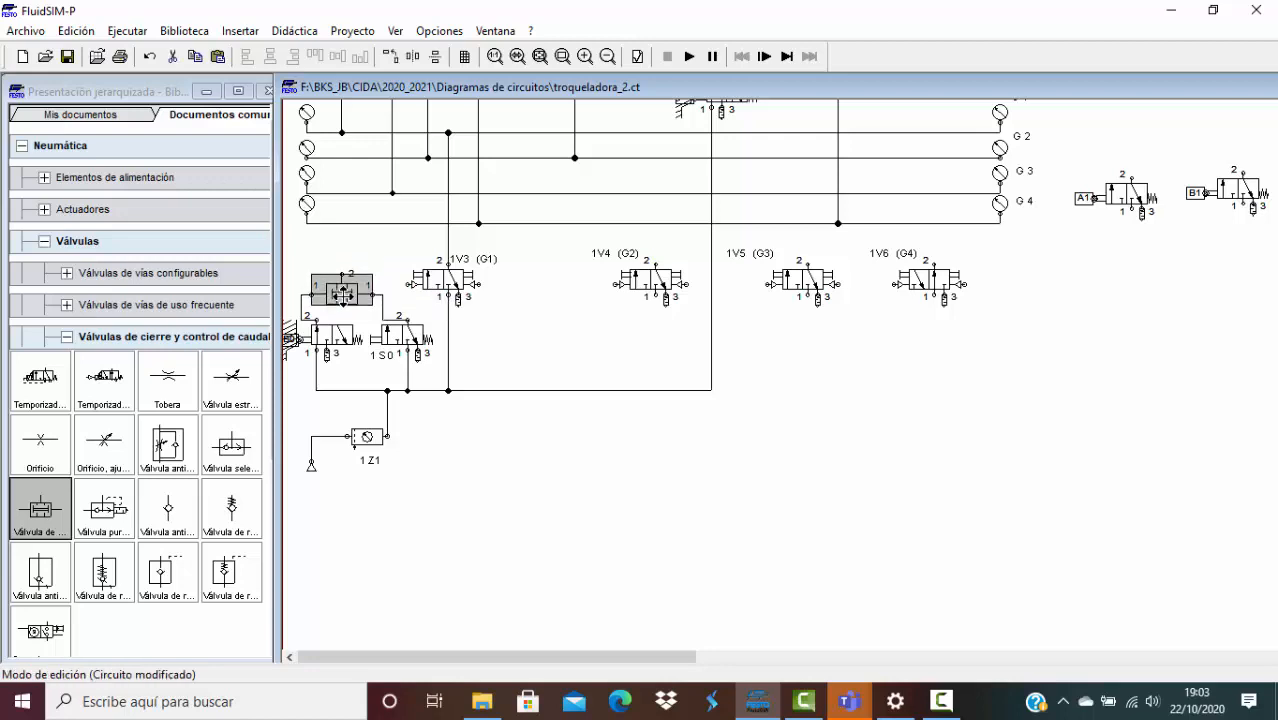
click(389, 264)
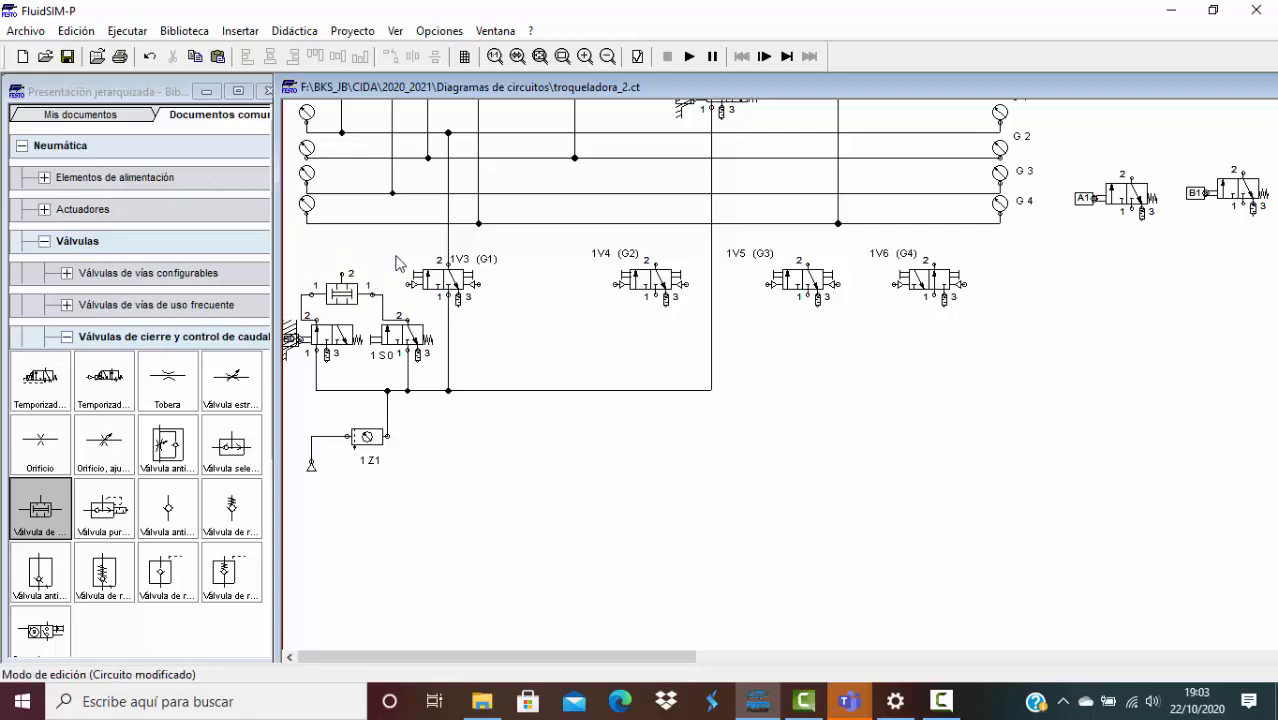
Duplicate the simultaneity valve, place the copy above the original, and rotate it by 270° twice so its output faces down.
click(340, 292)
key(ctrl+c)
key(ctrl+v)
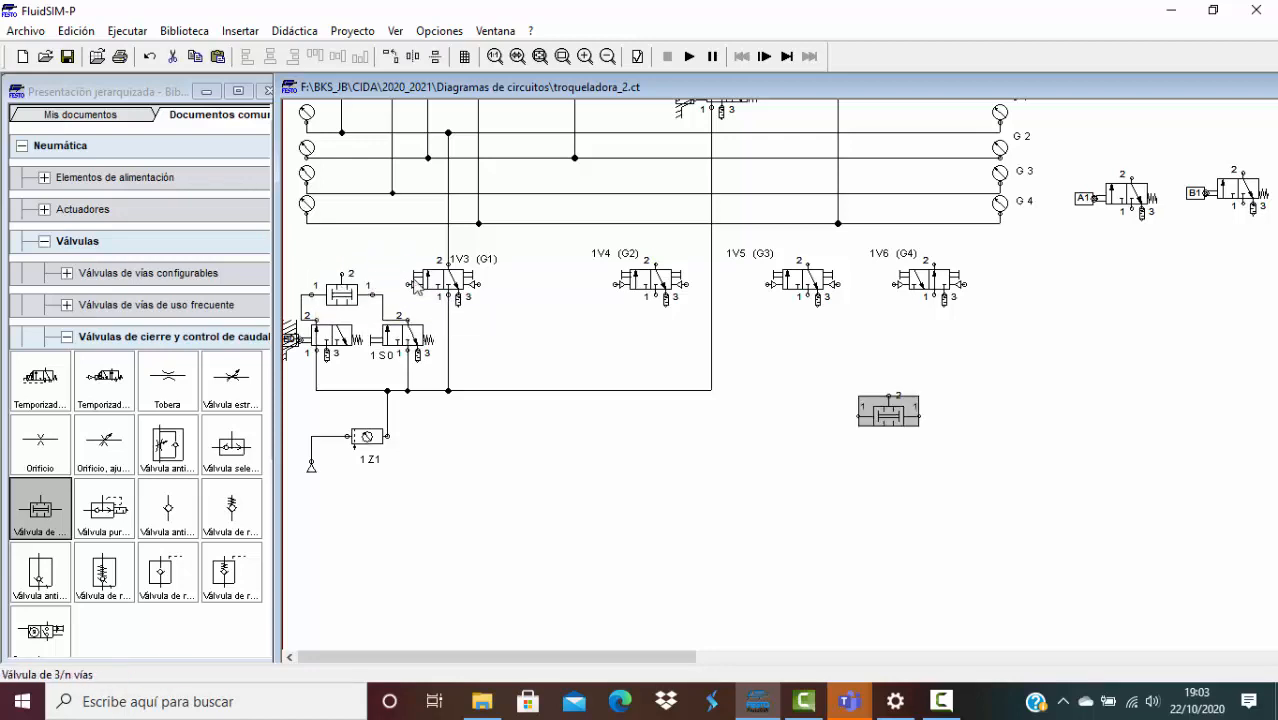
drag(886, 408, 368, 237)
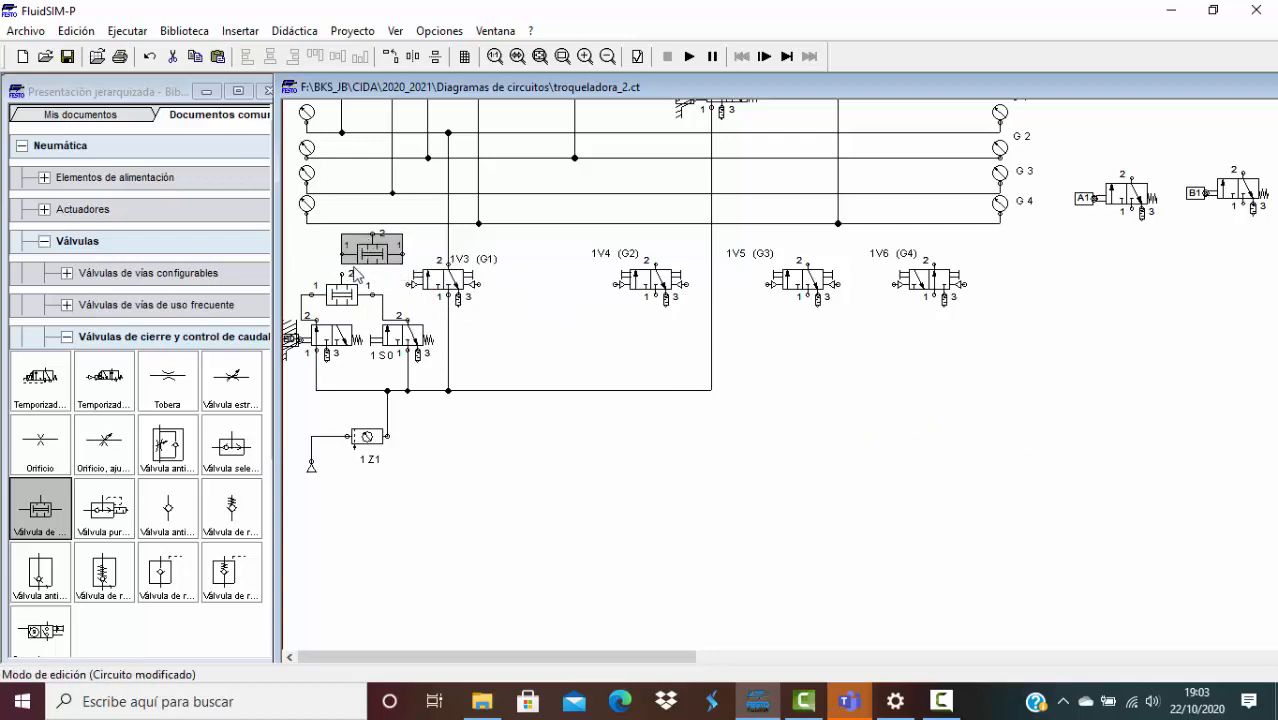
right_click(368, 254)
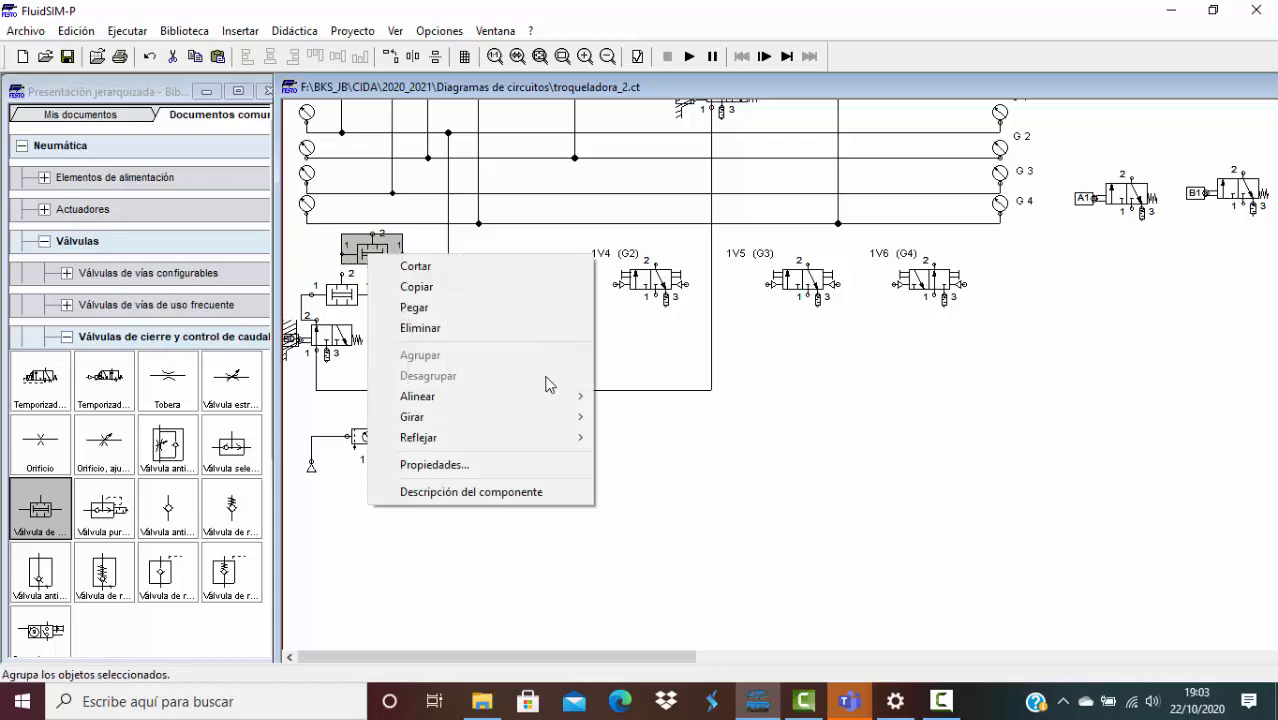
mouse_move(482, 427)
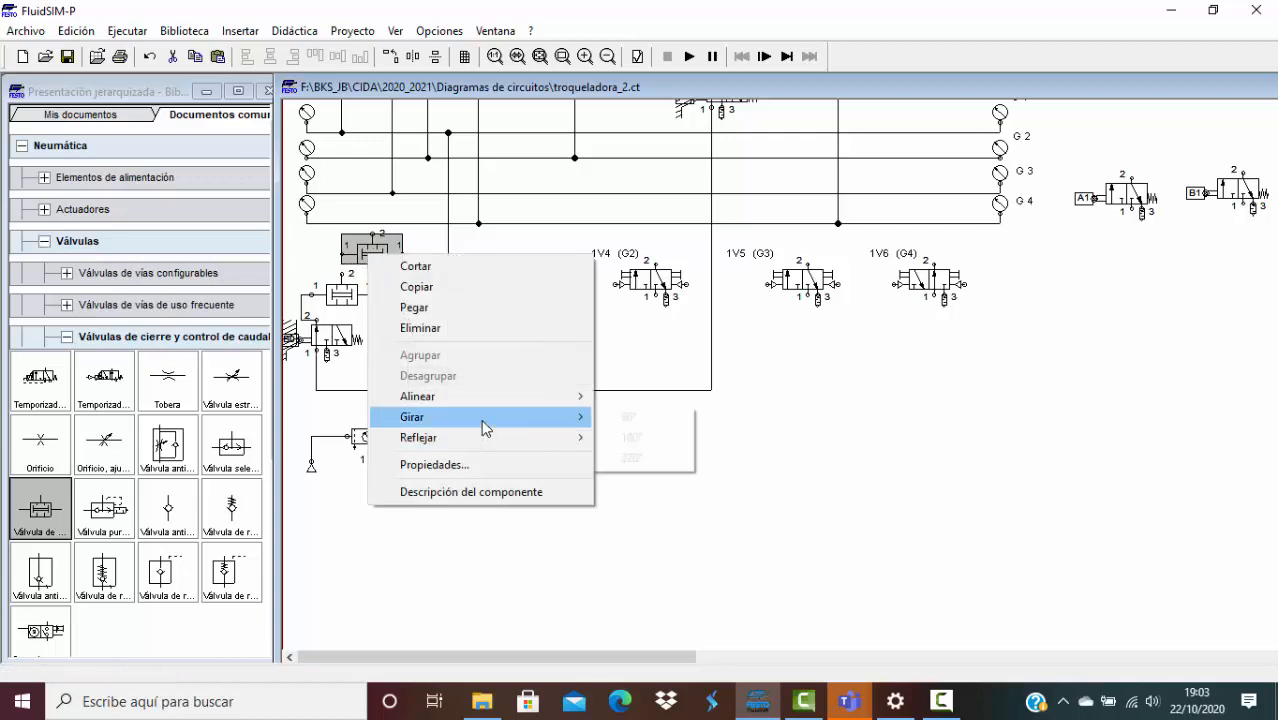
click(640, 458)
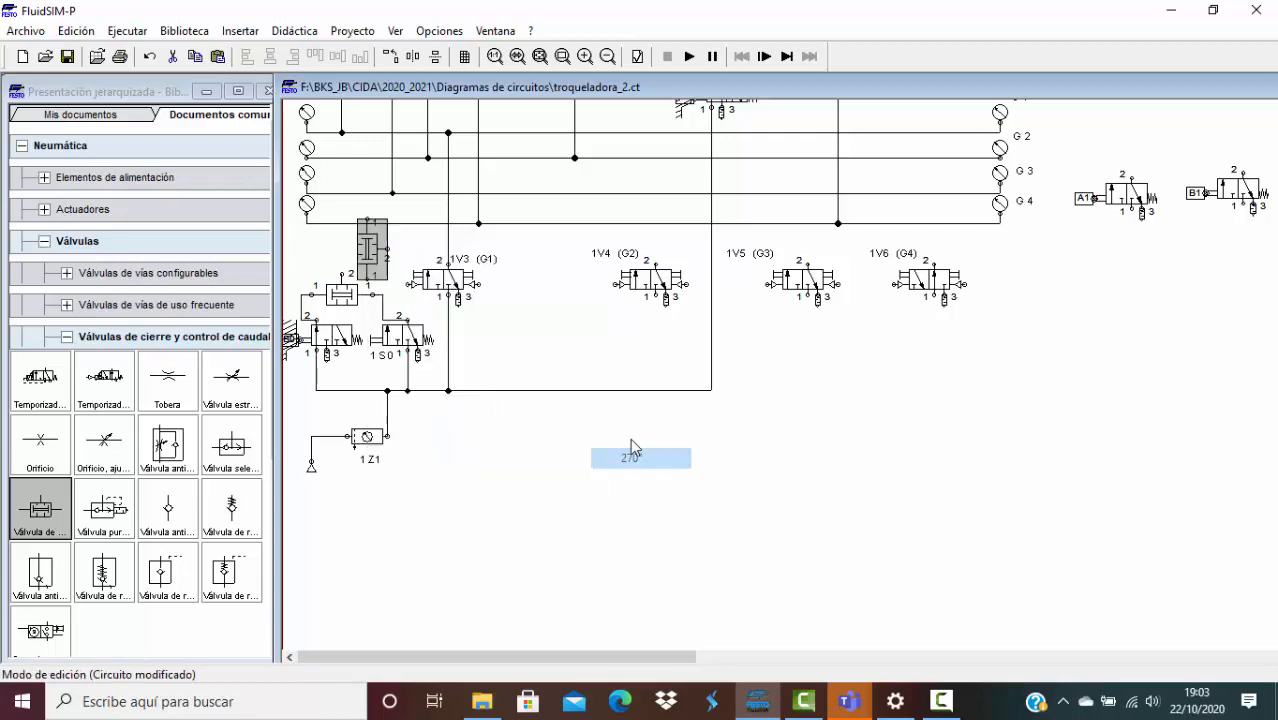
right_click(370, 250)
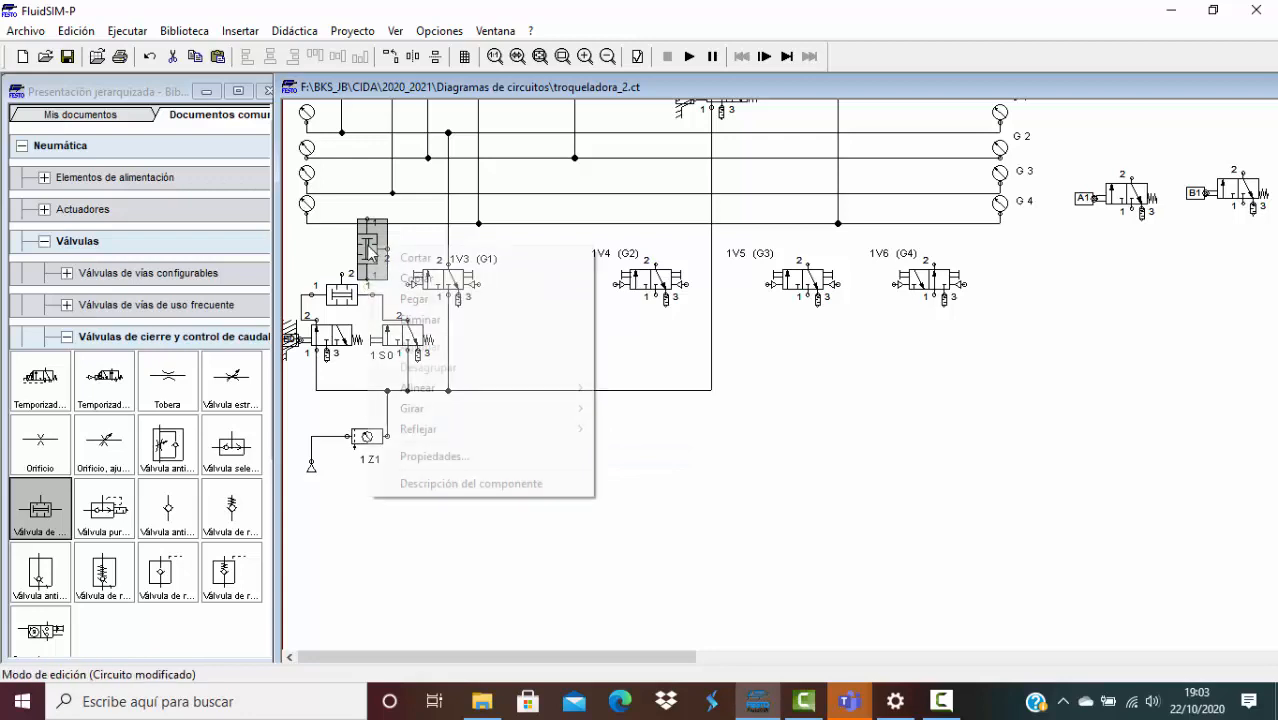
mouse_move(474, 404)
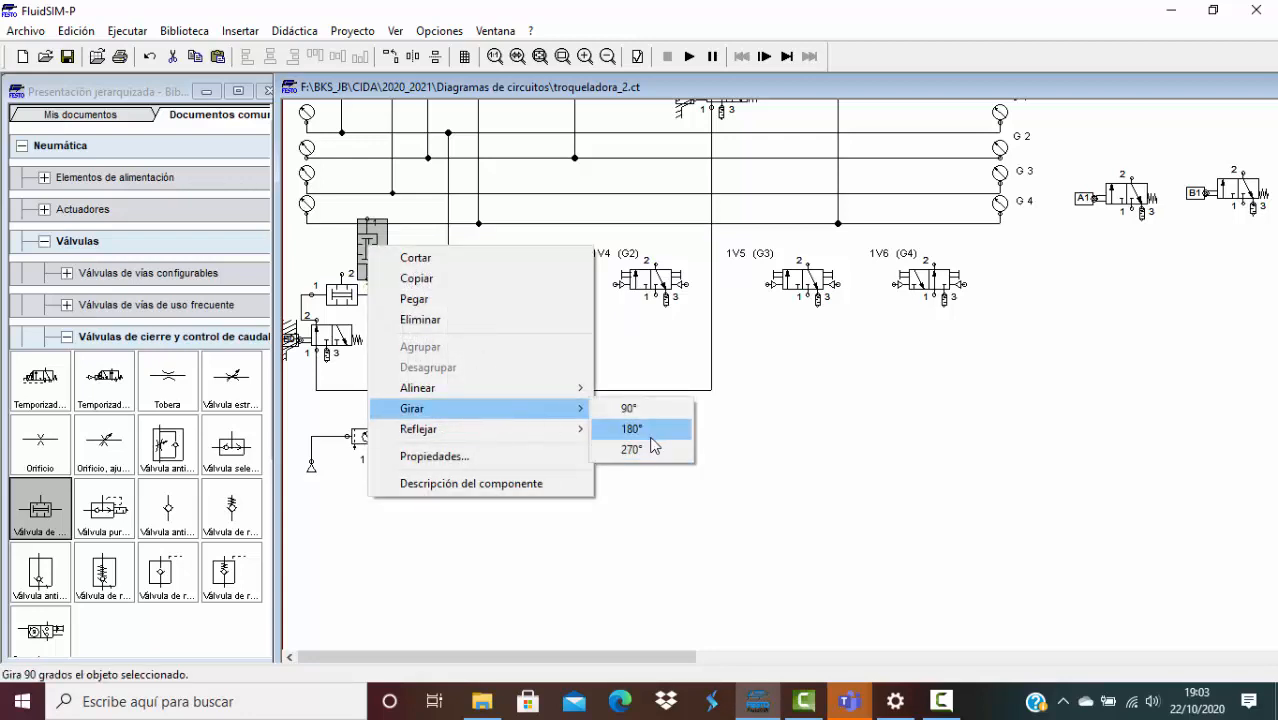
click(644, 454)
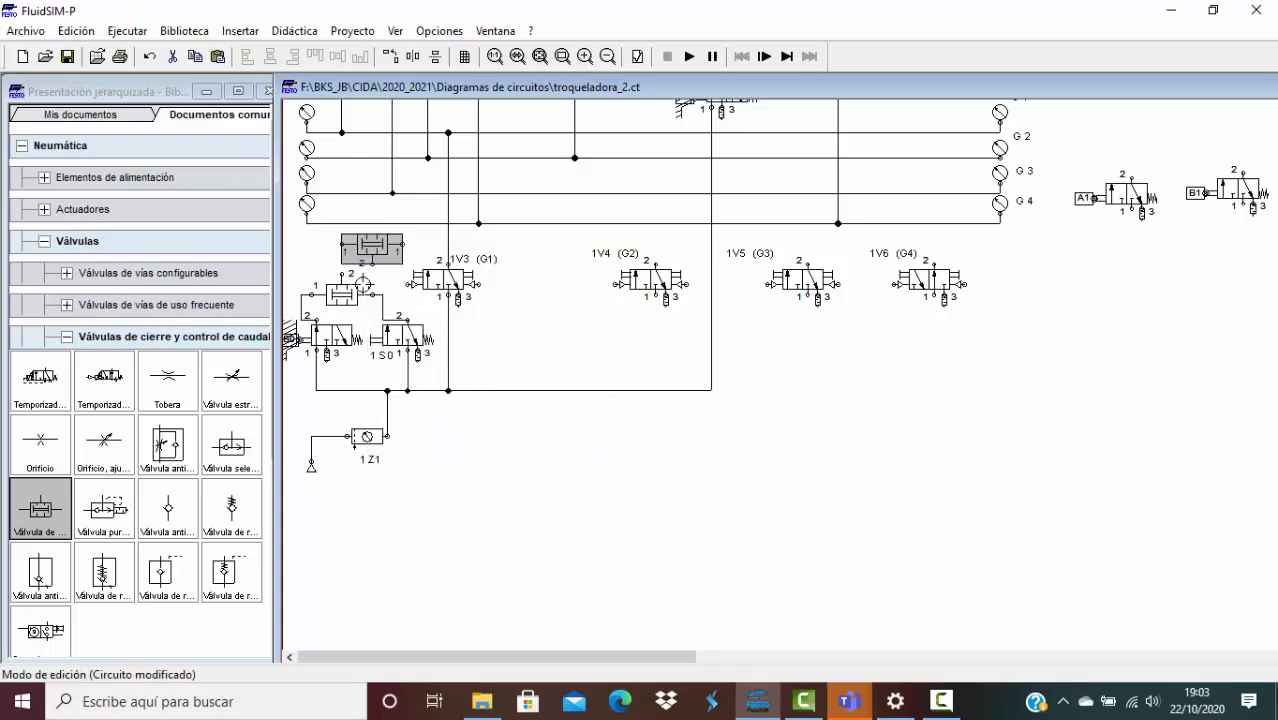
Connect the second simultaneity valve's inputs to the first one's output and the G4 line, and its output to 1V3's set pilot.
mouse_move(372, 244)
mouse_down()
mouse_move(386, 244)
mouse_move(343, 251)
mouse_move(352, 244)
mouse_up()
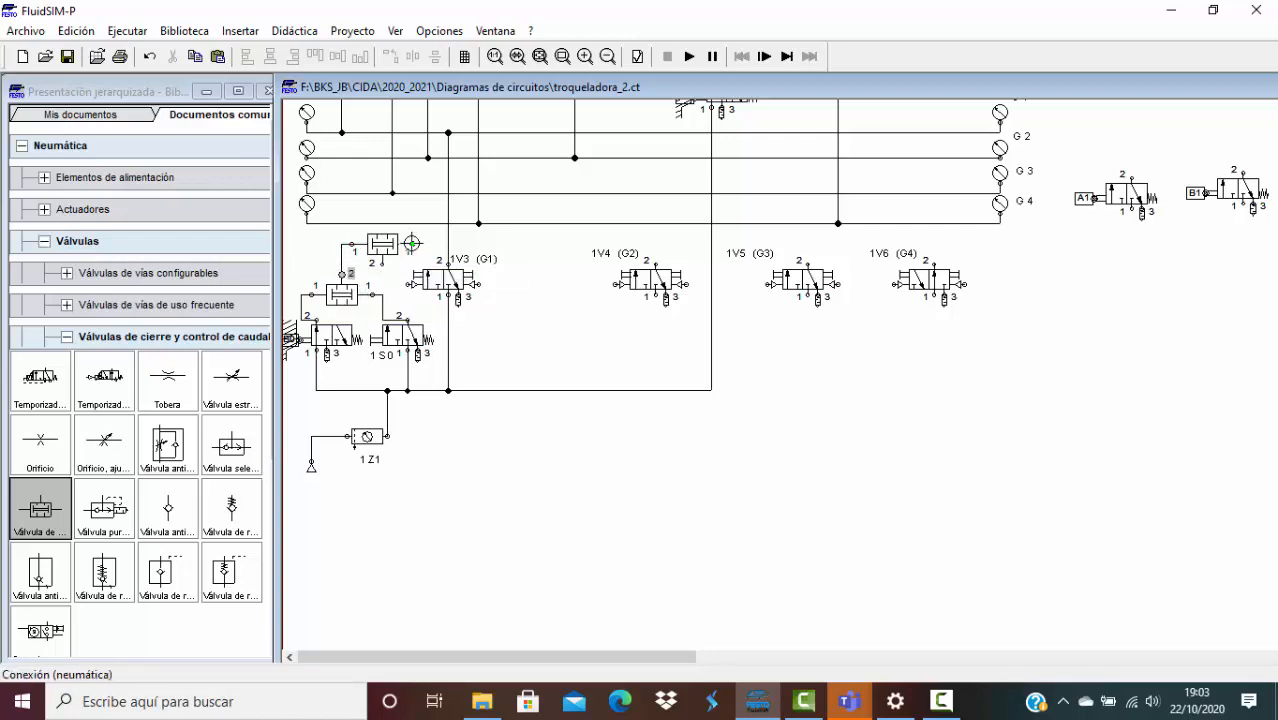
drag(412, 244, 419, 223)
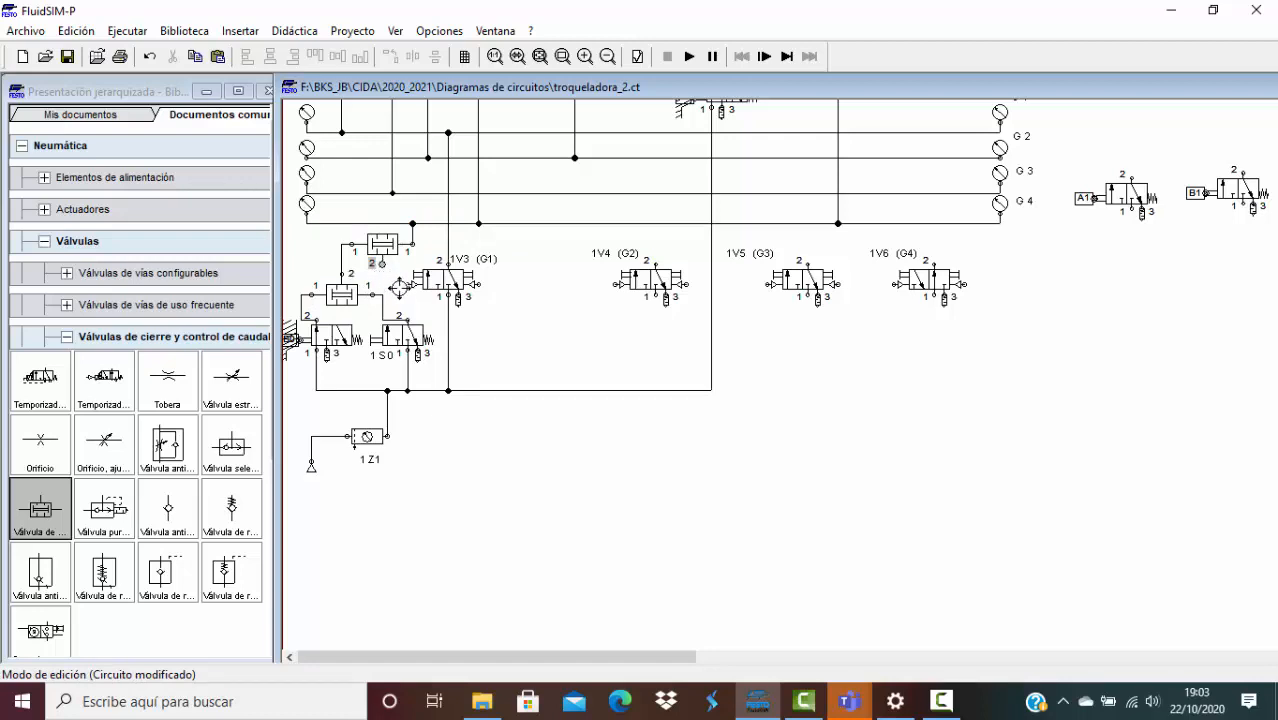
drag(405, 283, 382, 264)
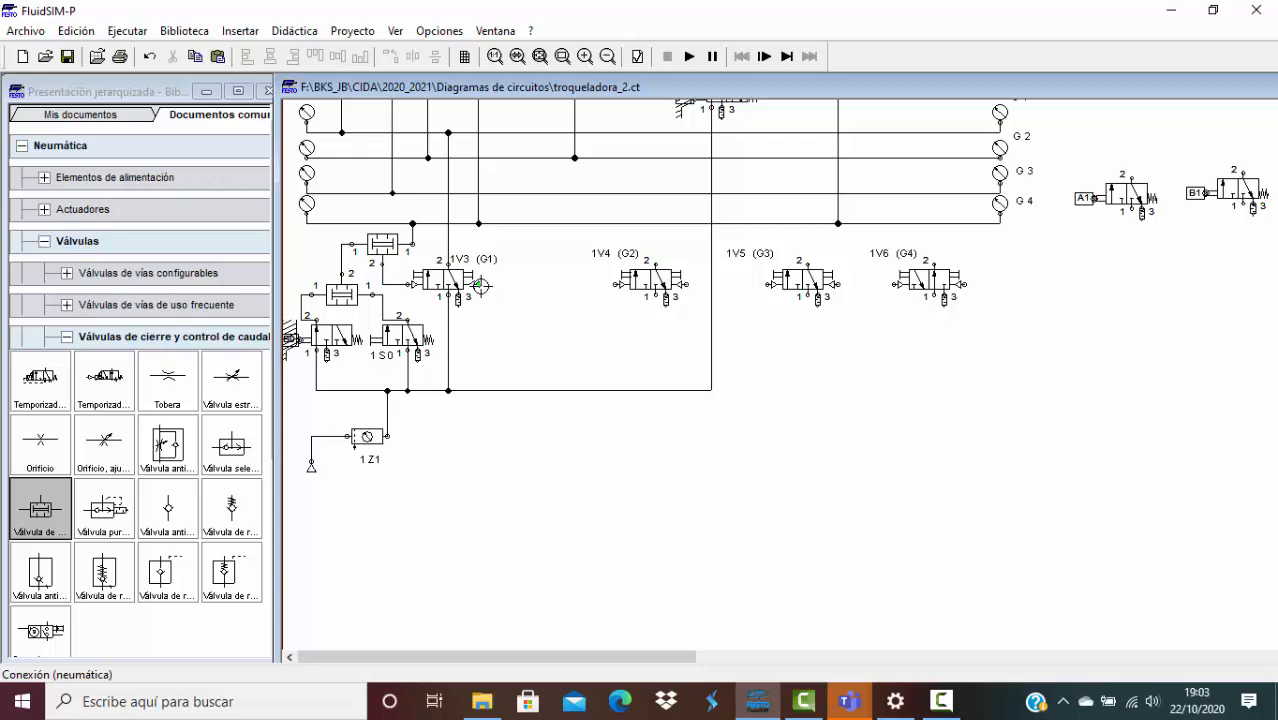
Connect the reset pilot of memory valve 1V3 to the G2 group line.
mouse_move(481, 286)
mouse_down()
mouse_move(514, 281)
mouse_move(543, 219)
mouse_move(501, 146)
mouse_move(523, 170)
mouse_up()
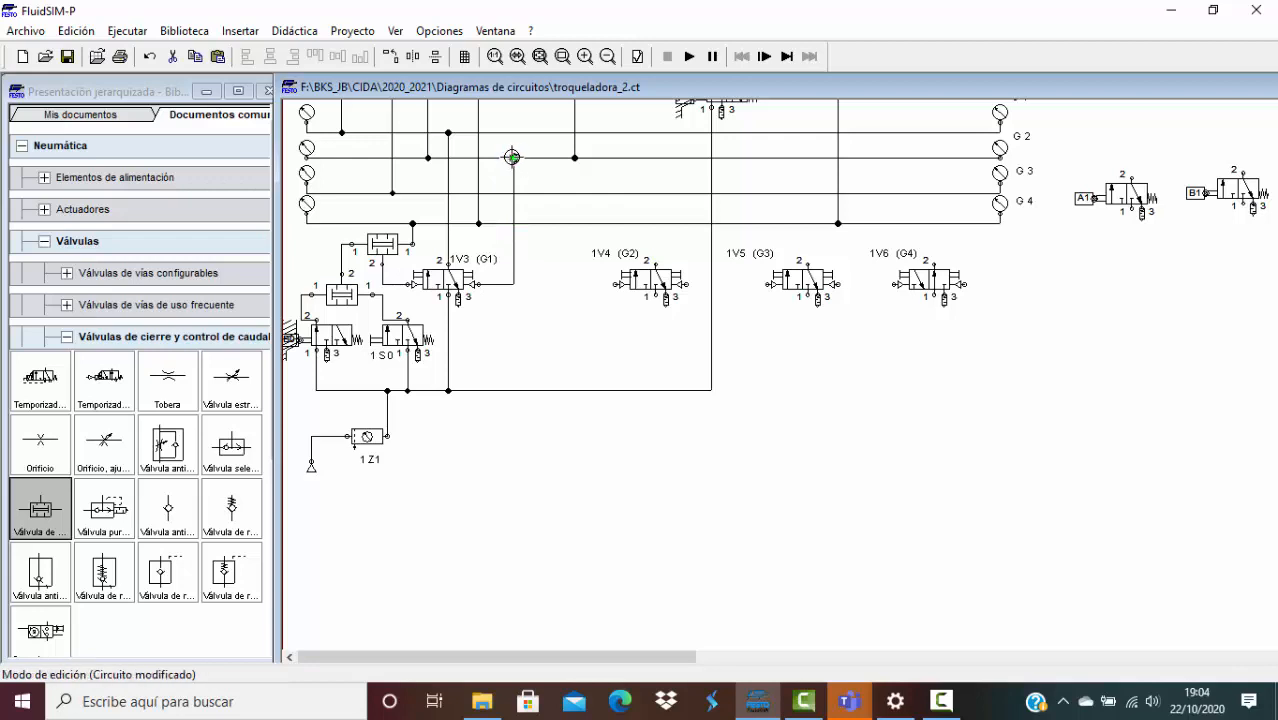
click(597, 372)
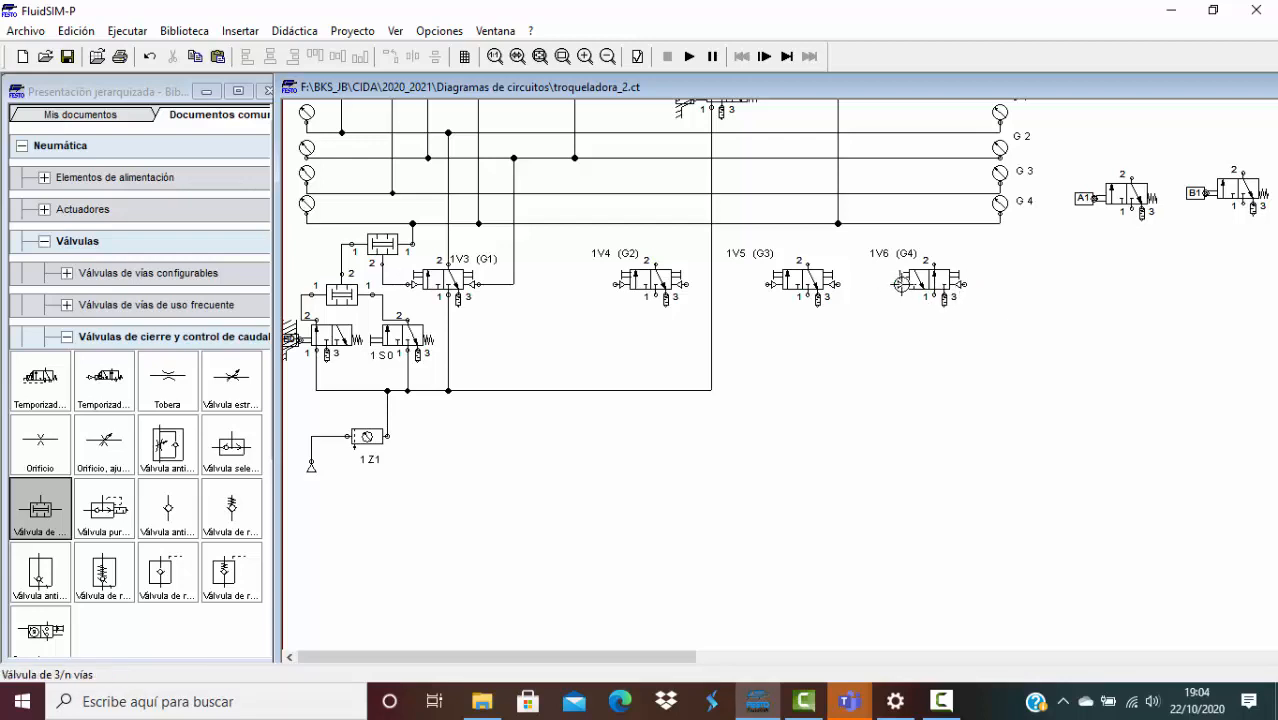
click(955, 708)
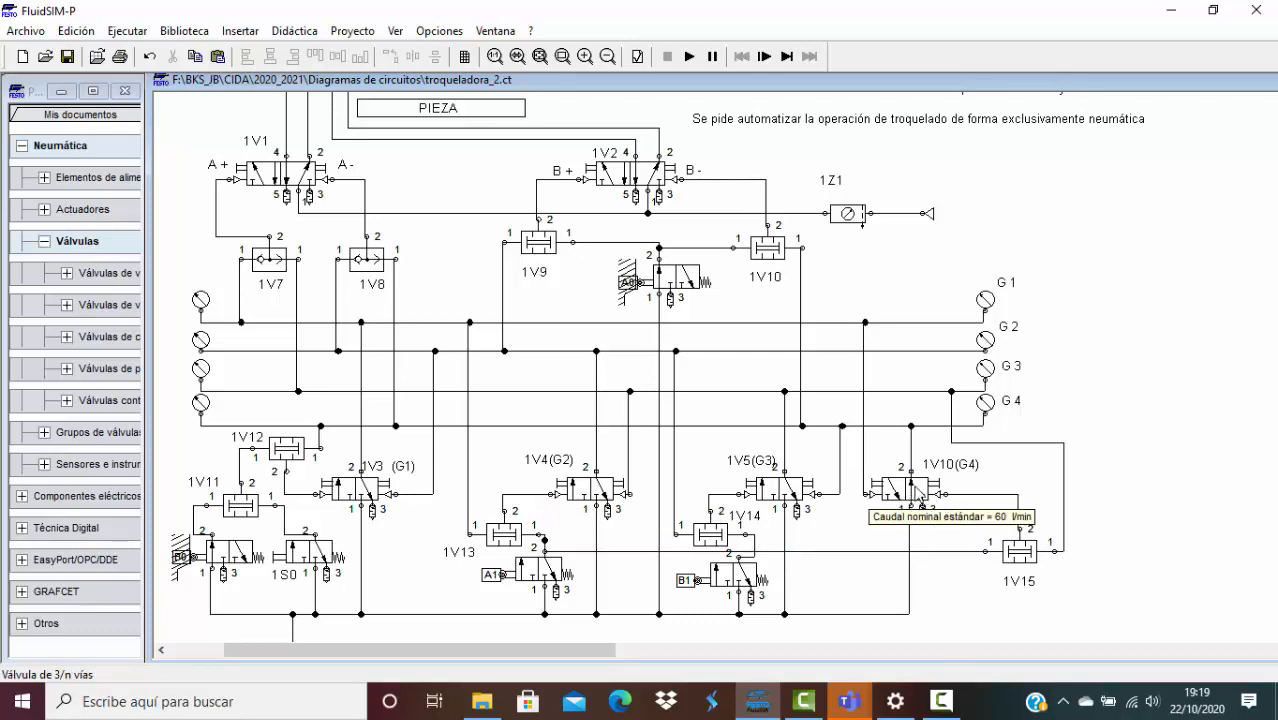
Fit the whole circuit in the window and check the slow-motion factor in the simulation options.
click(540, 57)
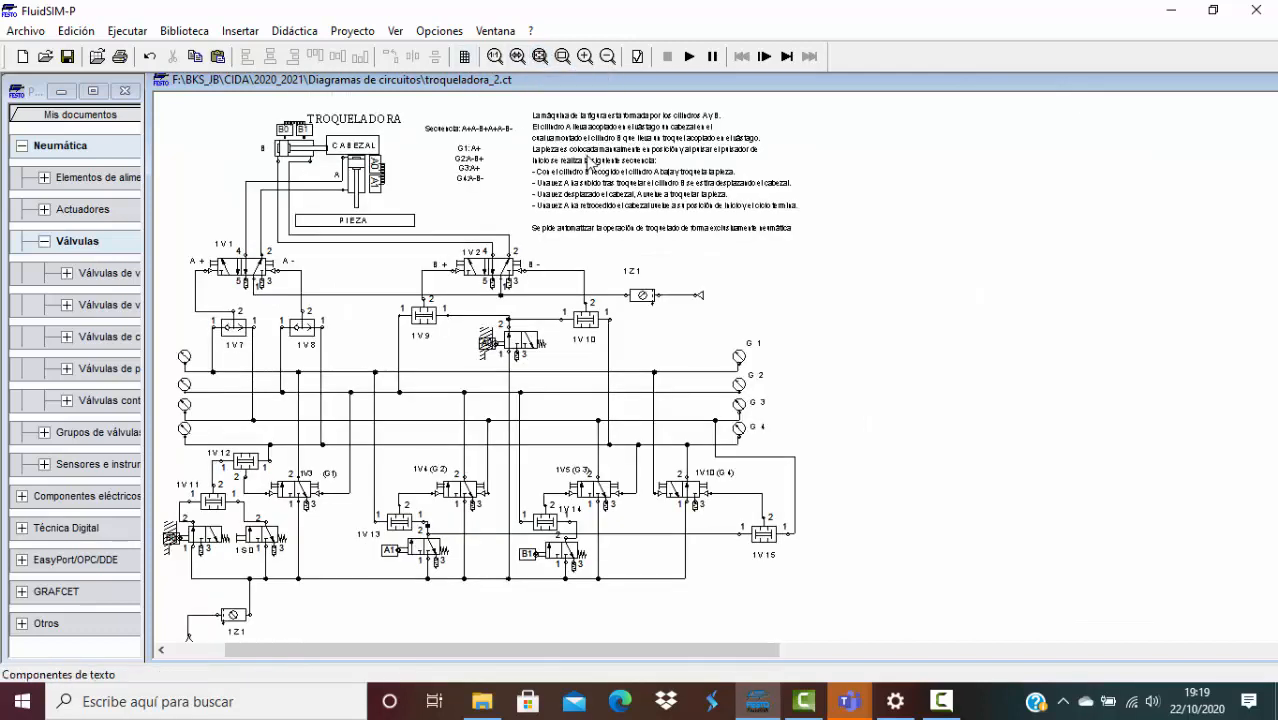
click(440, 31)
click(448, 49)
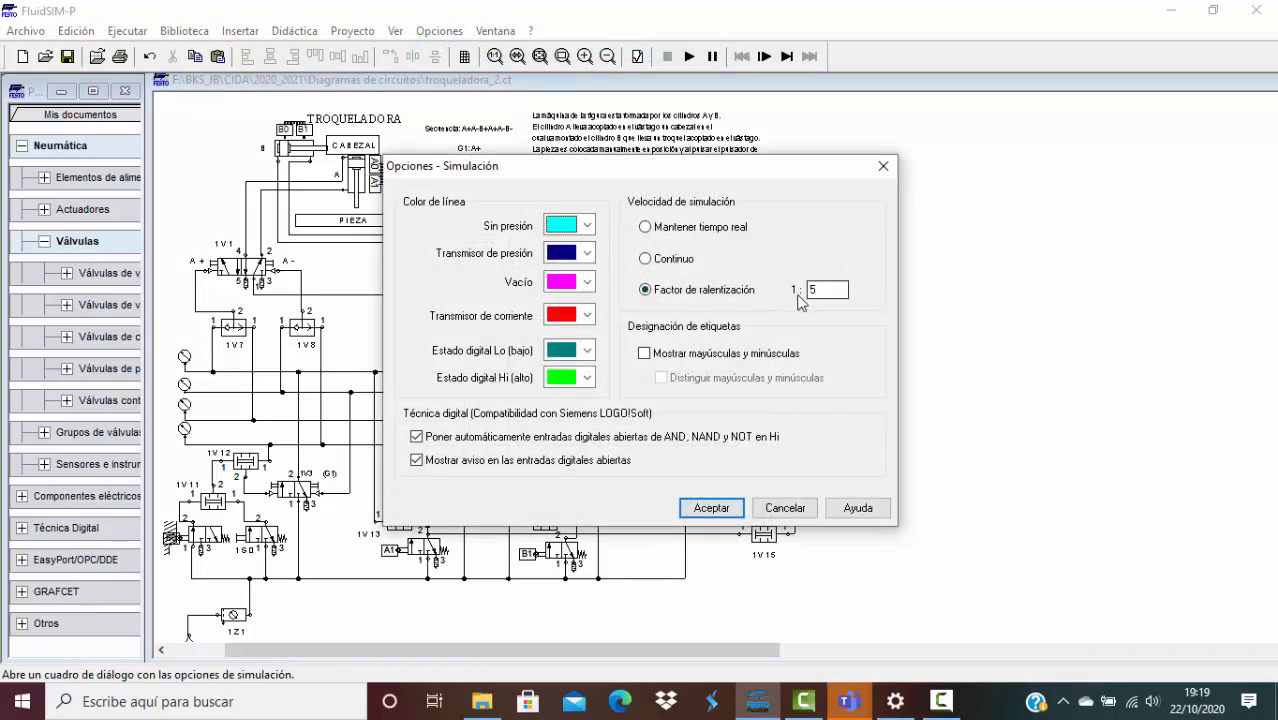
click(711, 508)
Start the circuit simulation, accepting the warnings about the drawing's overlapping lines.
click(689, 56)
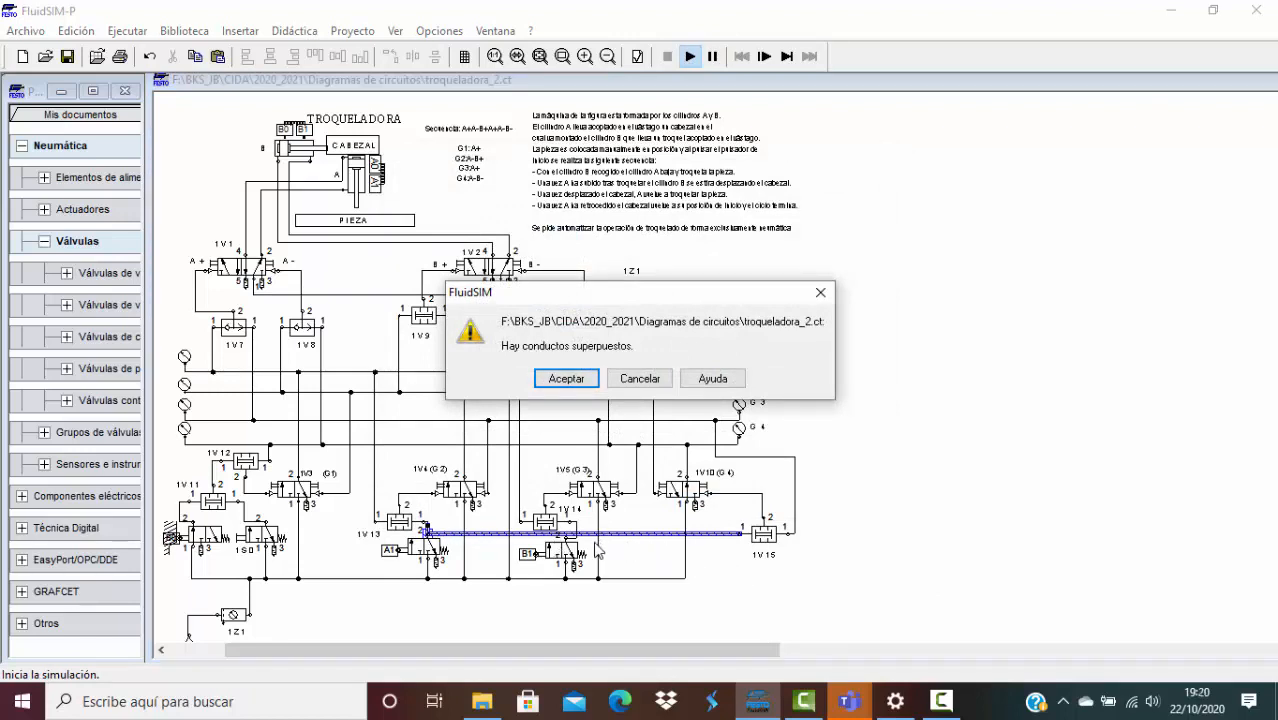
click(565, 384)
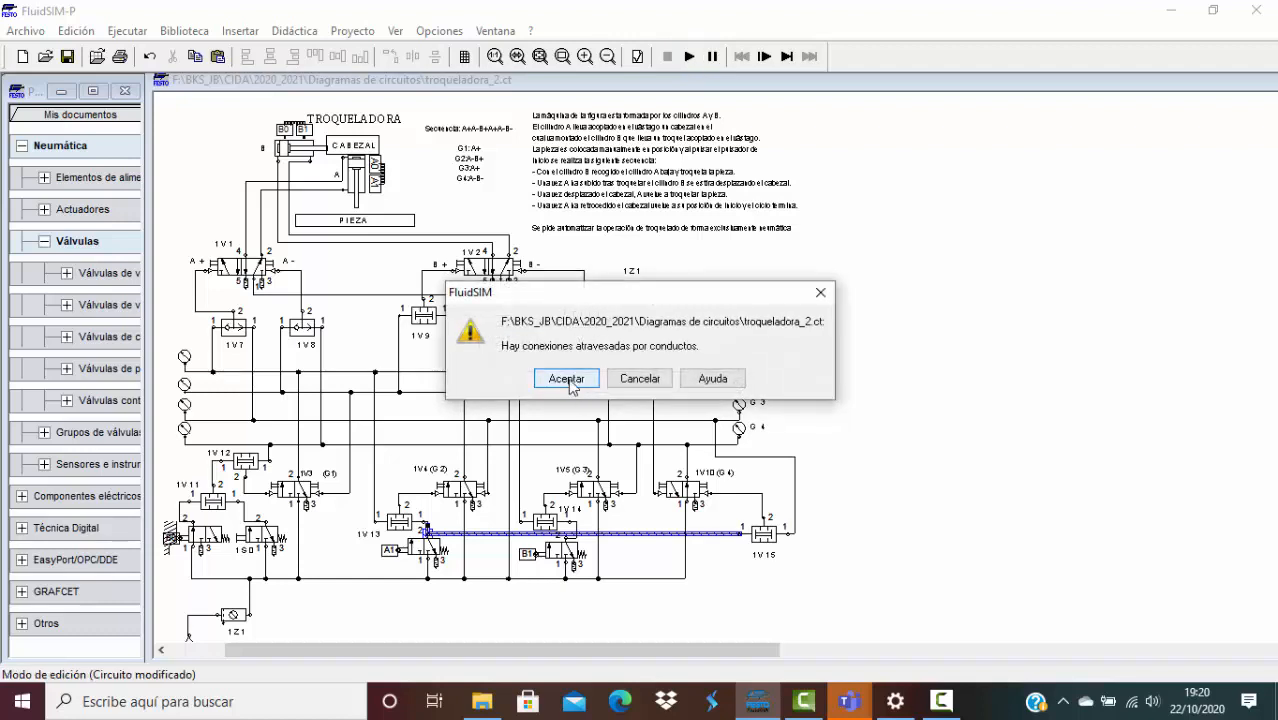
click(573, 387)
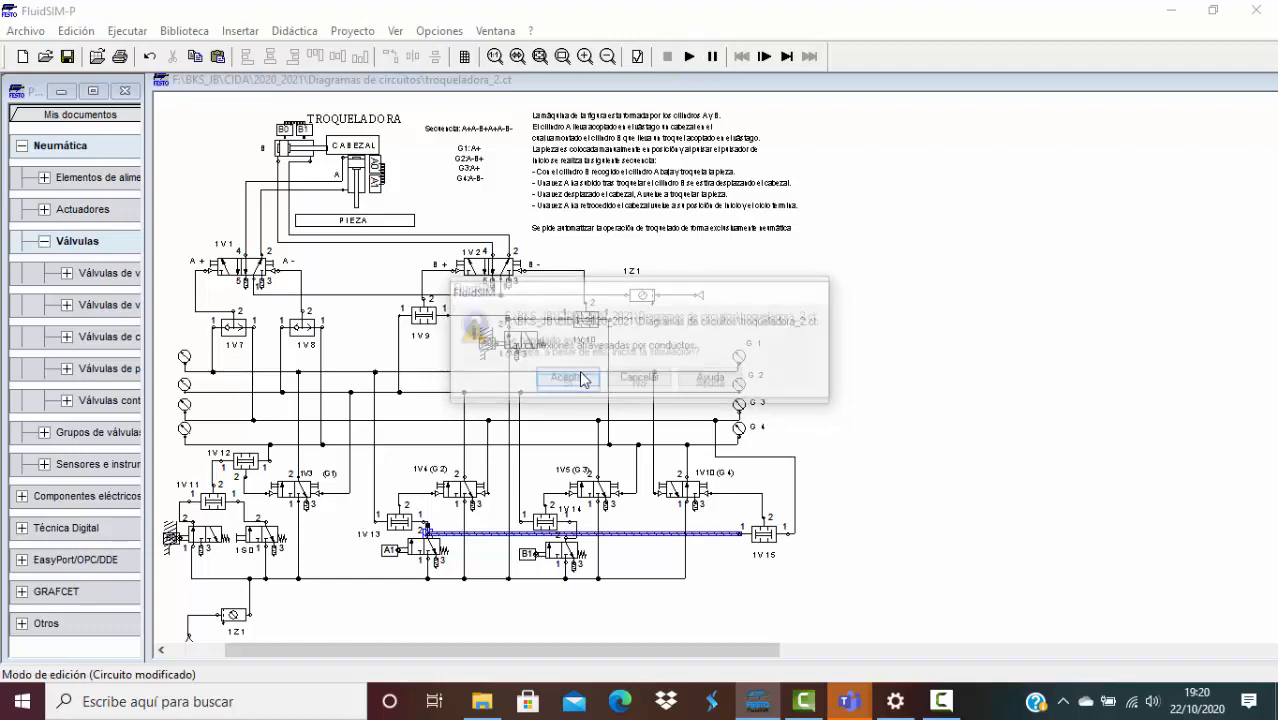
click(567, 386)
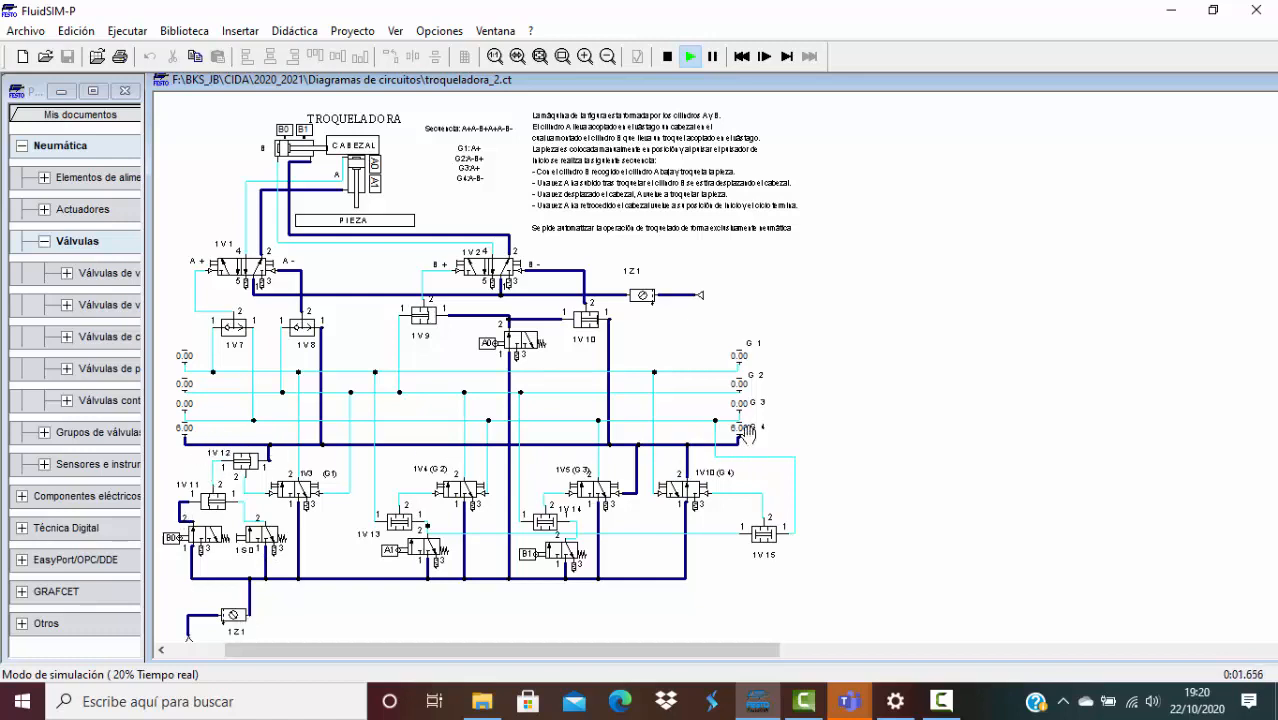
Actuate the 1S0 start pushbutton valve in the simulation to run the punching cycle.
click(240, 618)
click(253, 524)
click(251, 527)
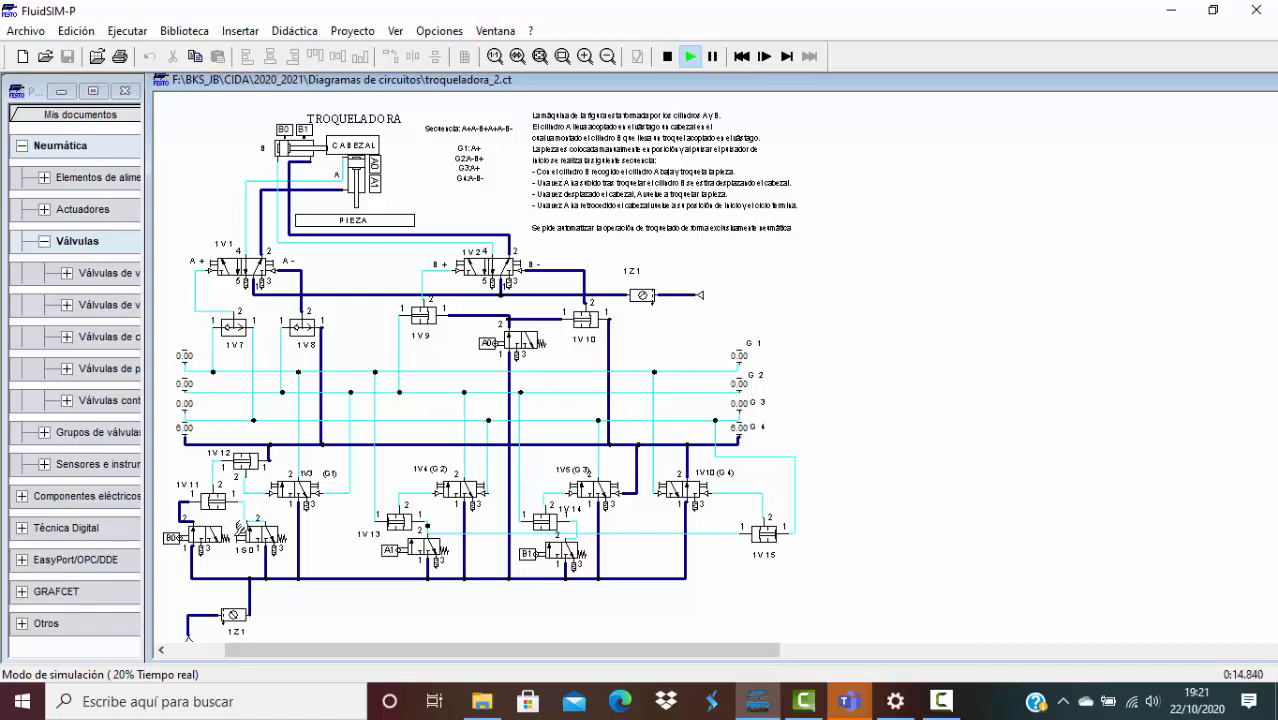
click(240, 541)
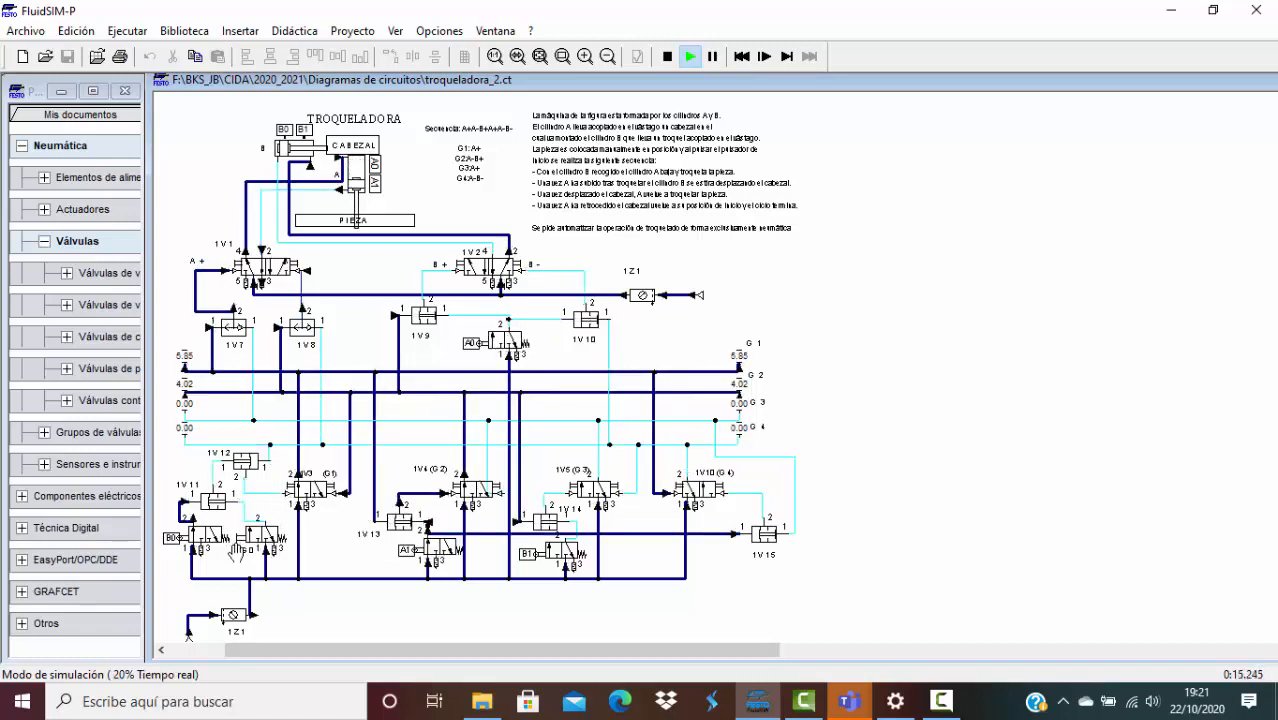